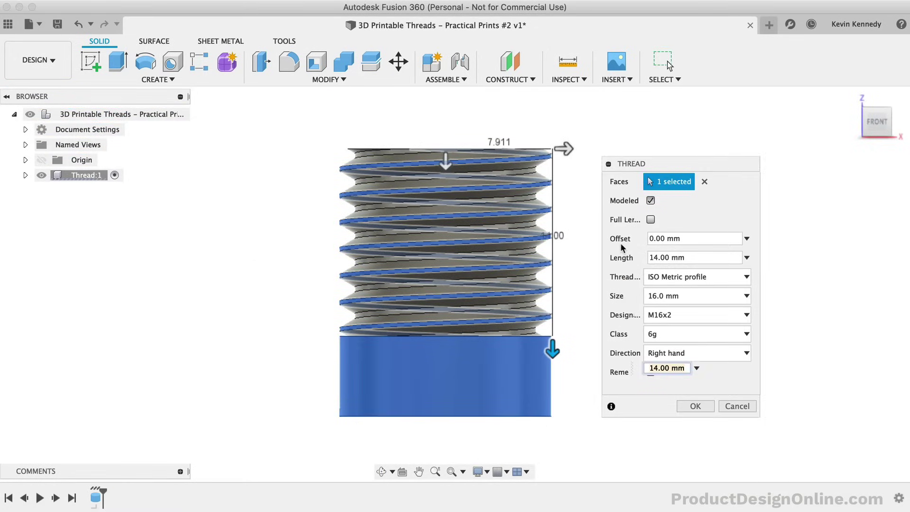
# Step: Leave the bolt-and-nut intro preview for the empty '3D Printable Threads – Practical Prints #2 v1' design
pyautogui.click(648, 238)
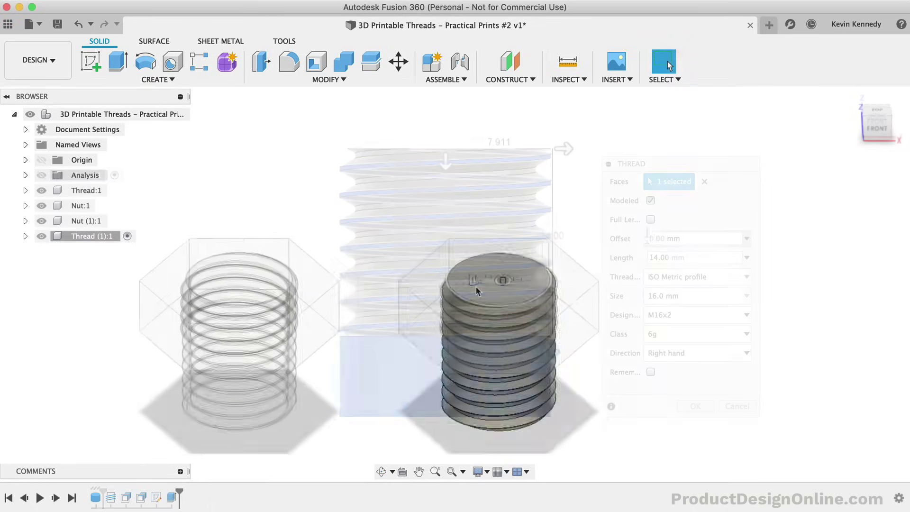
pyautogui.click(115, 221)
pyautogui.write('s')
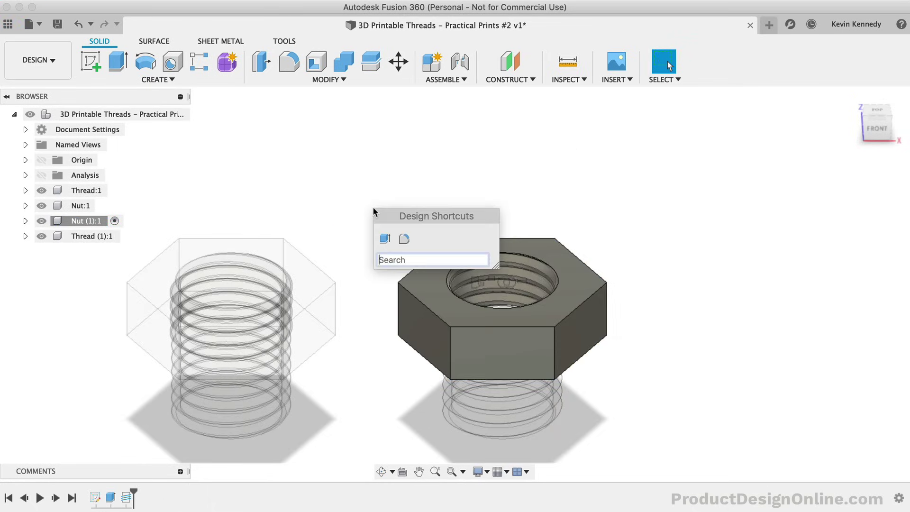
pyautogui.write('sec')
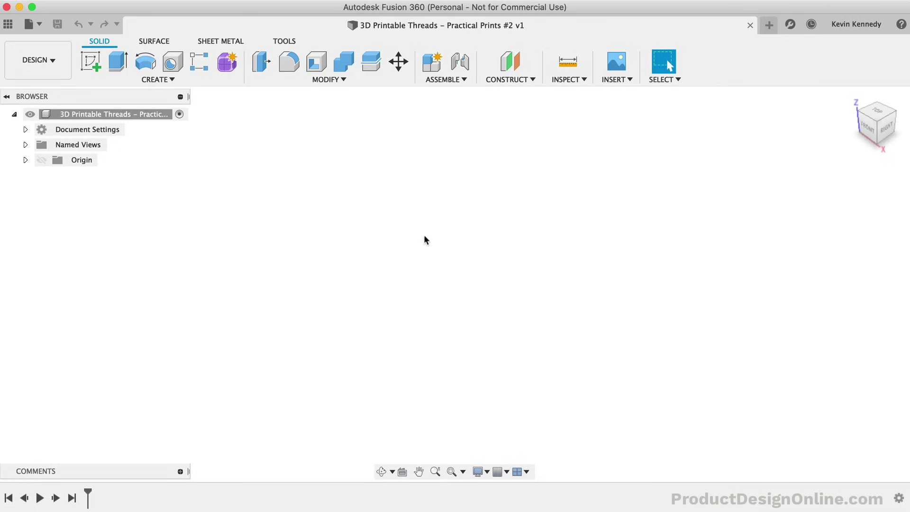
# Step: Create a new empty component named 'Thread' through ASSEMBLE > New Component
pyautogui.click(445, 79)
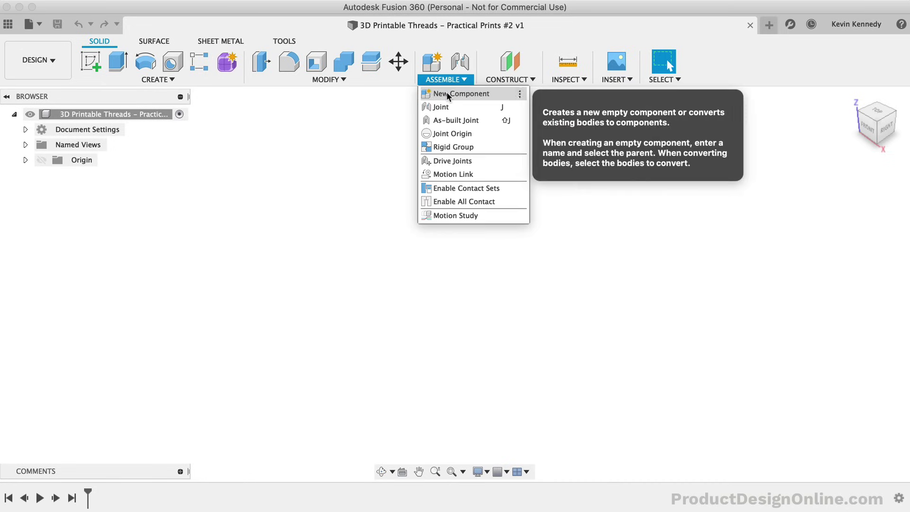
pyautogui.click(446, 92)
pyautogui.moveTo(788, 162); pyautogui.dragTo(574, 179)
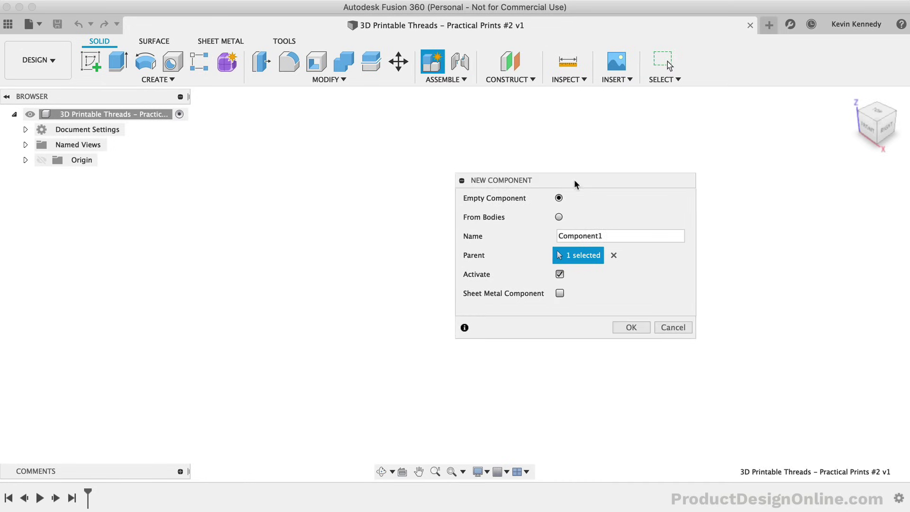
pyautogui.click(576, 236)
pyautogui.write('Thread')
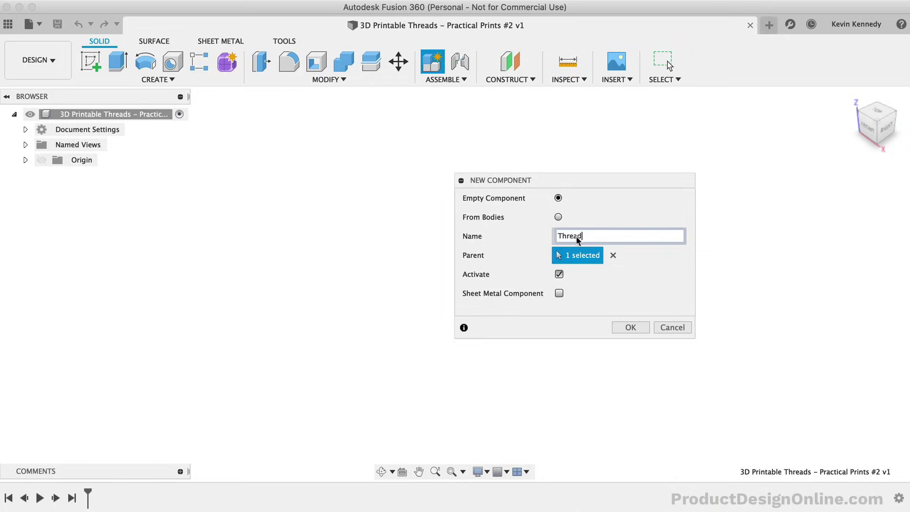
pyautogui.press('Return')
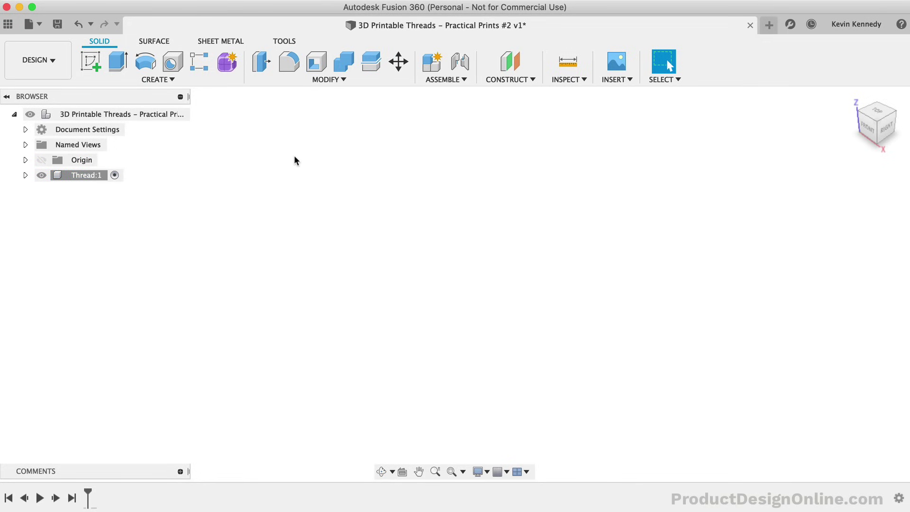
# Step: Start a cylinder on the XY plane centred at the origin with a 16 mm diameter
pyautogui.click(175, 80)
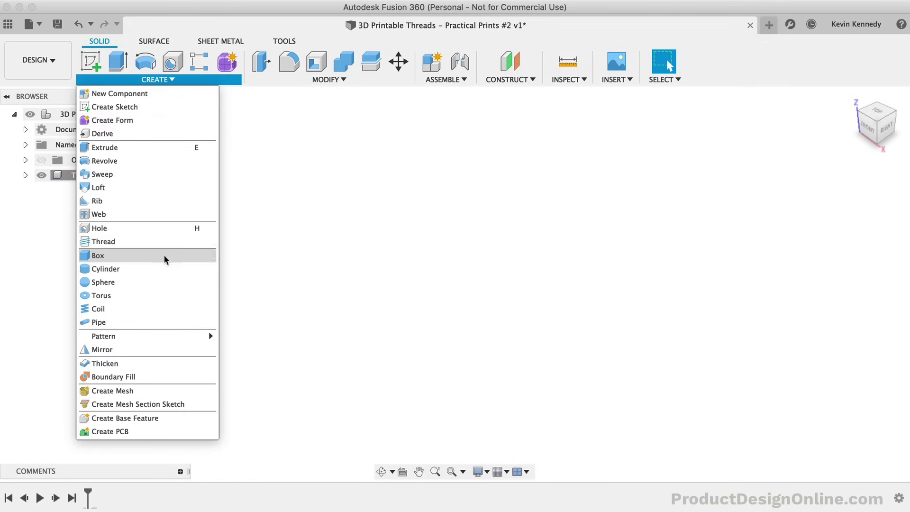
pyautogui.click(164, 268)
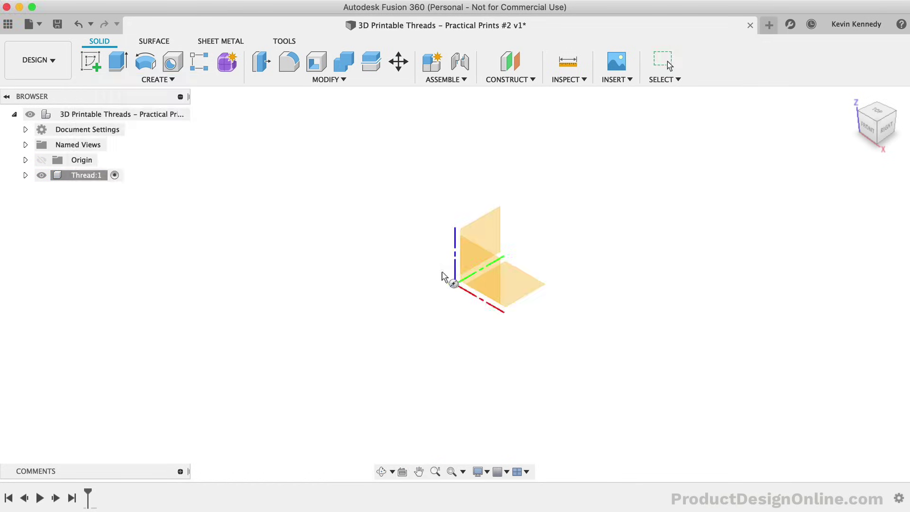
pyautogui.click(513, 286)
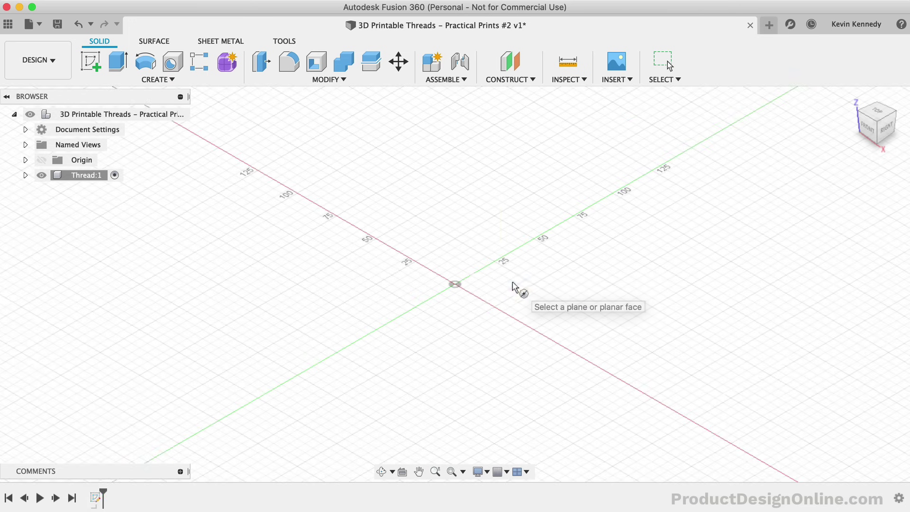
pyautogui.click(453, 285)
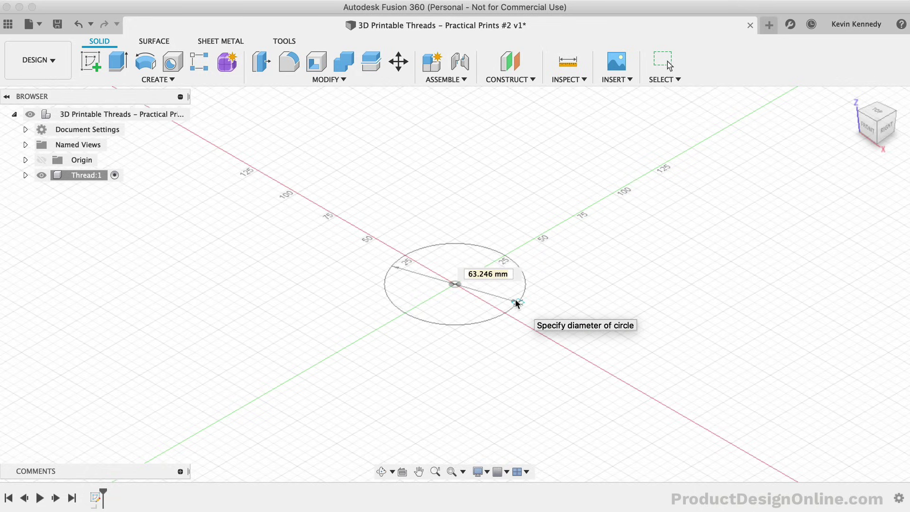
pyautogui.write('16')
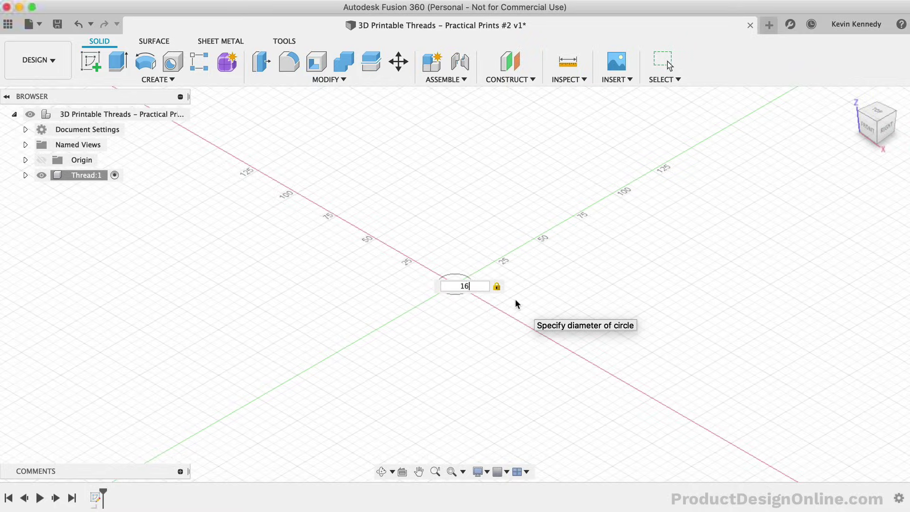
pyautogui.press('Return')
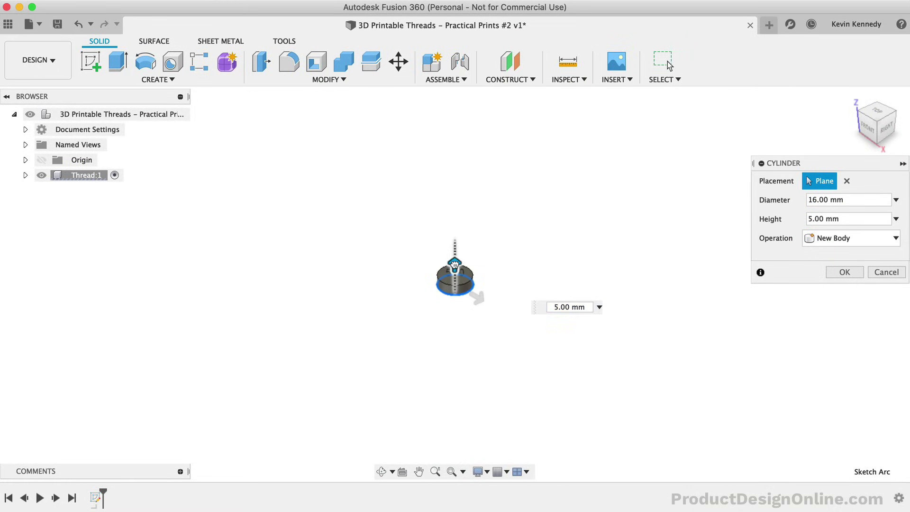
# Step: Set the cylinder height to 20 mm
pyautogui.moveTo(455, 265); pyautogui.dragTo(450, 190)
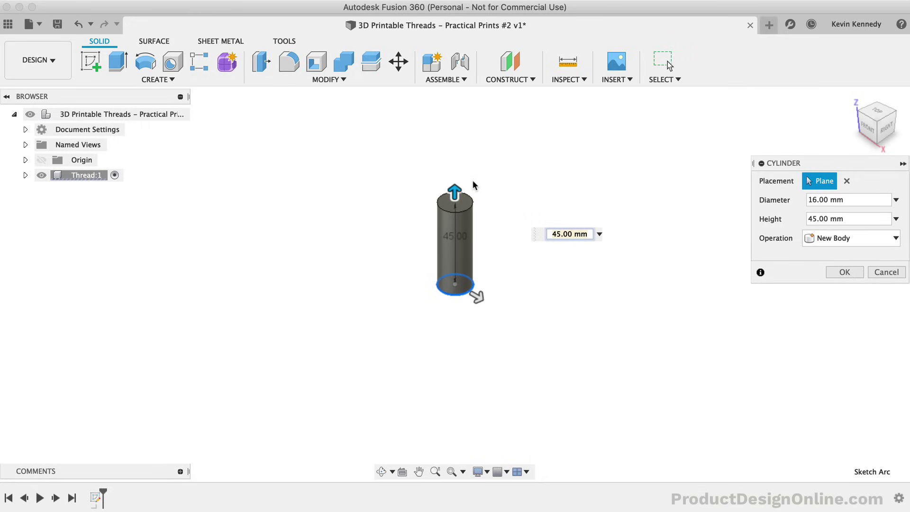
pyautogui.scroll(3, 474, 185)
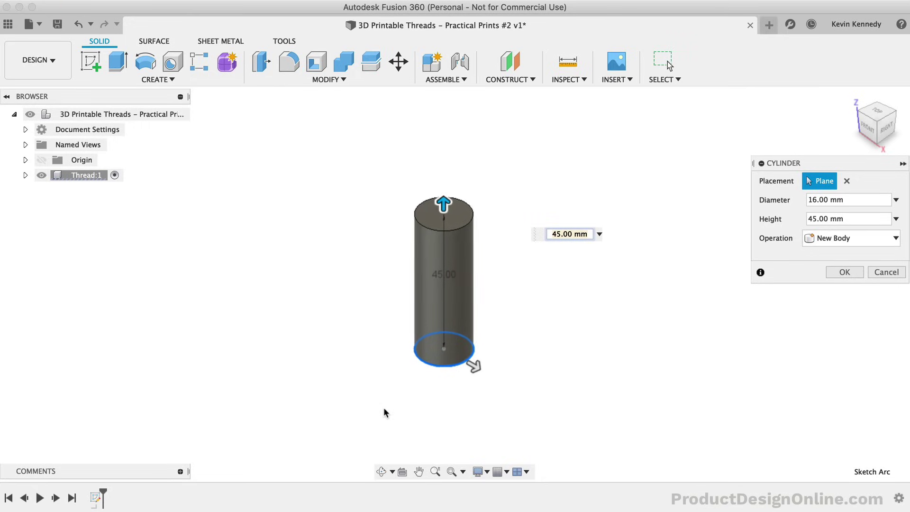
pyautogui.scroll(1, 384, 411)
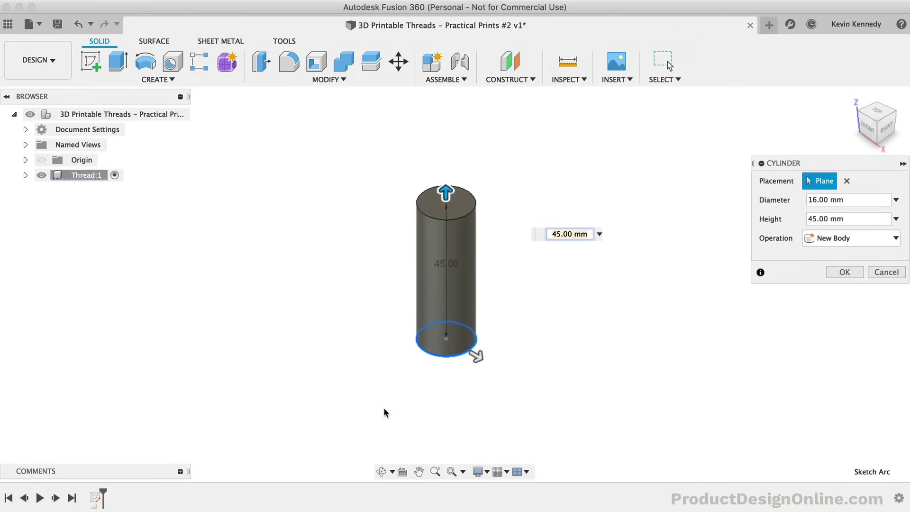
pyautogui.hscroll(-2, 384, 412)
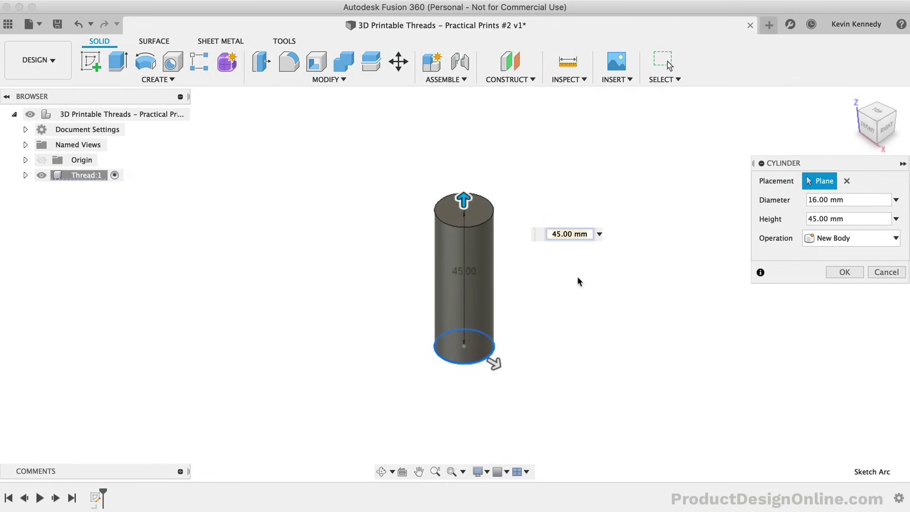
pyautogui.click(801, 219)
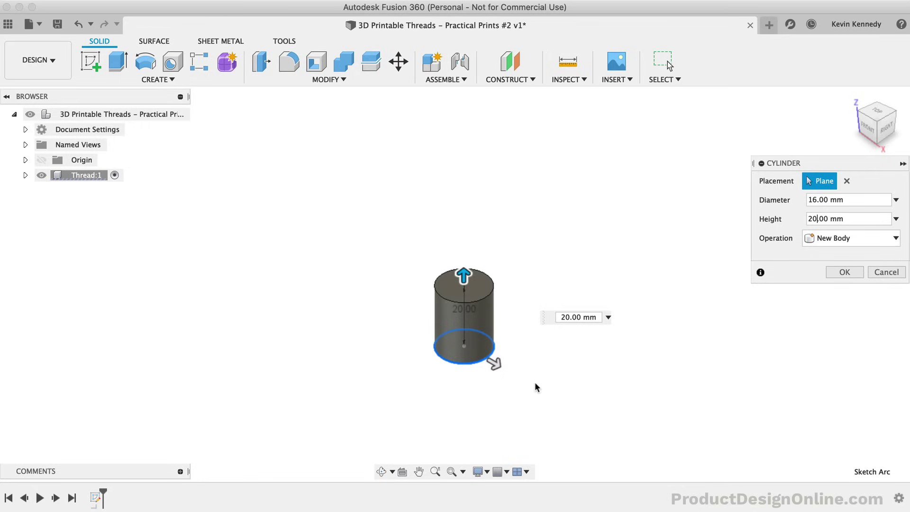
pyautogui.scroll(3, 534, 381)
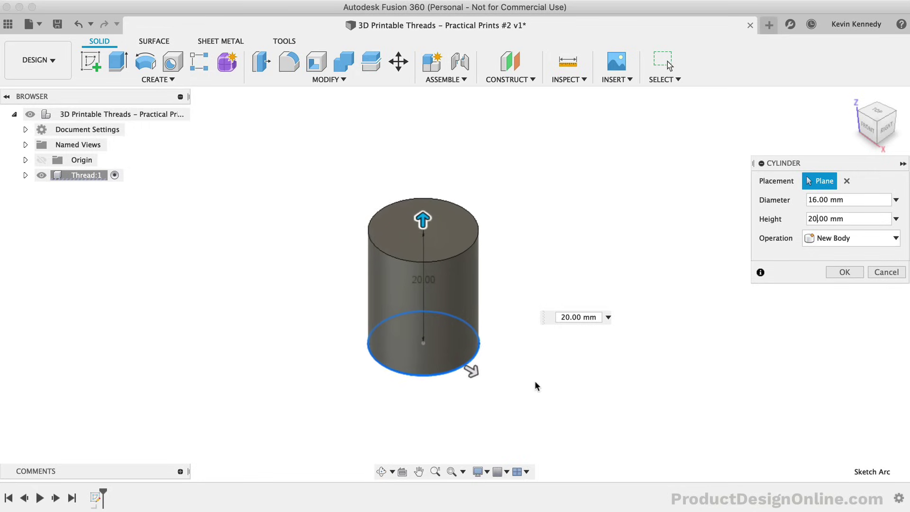
# Step: Confirm the cylinder and apply an M16x2 ISO Metric thread to its side face, viewed from the front
pyautogui.click(844, 272)
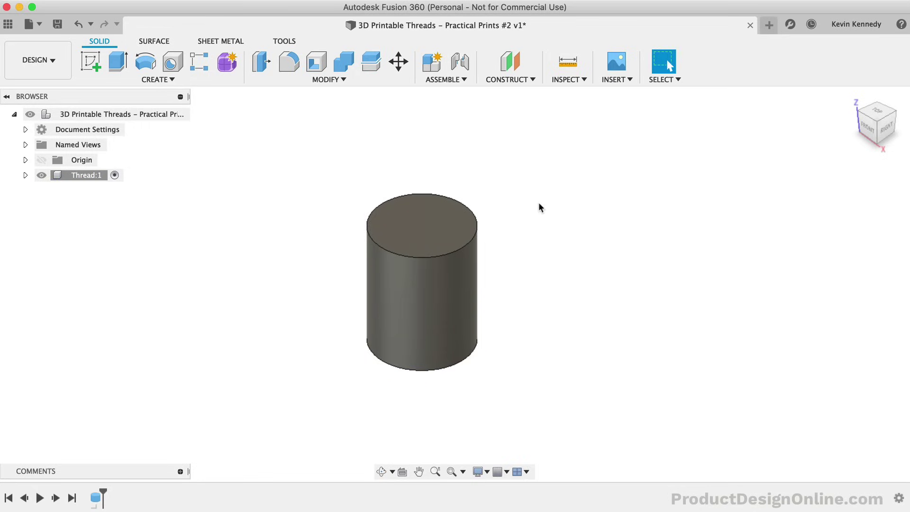
pyautogui.click(185, 81)
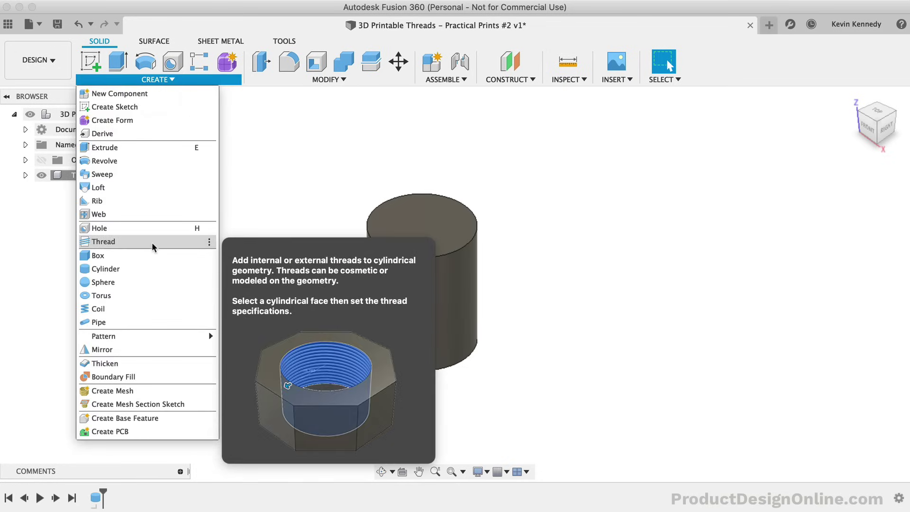
pyautogui.click(151, 242)
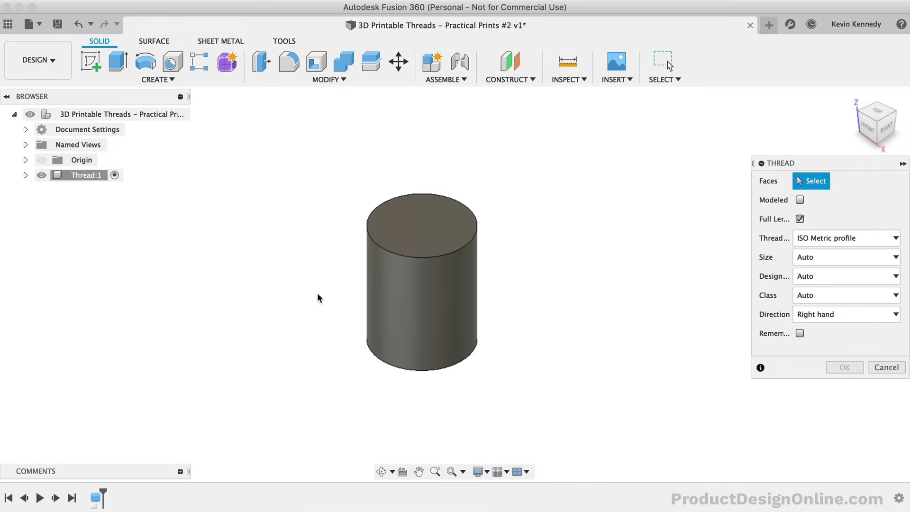
pyautogui.click(396, 298)
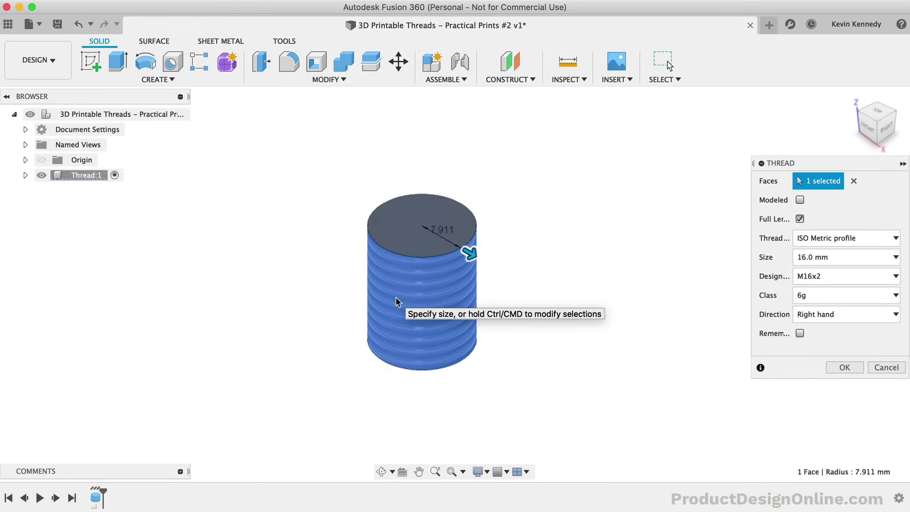
pyautogui.moveTo(790, 164); pyautogui.dragTo(654, 162)
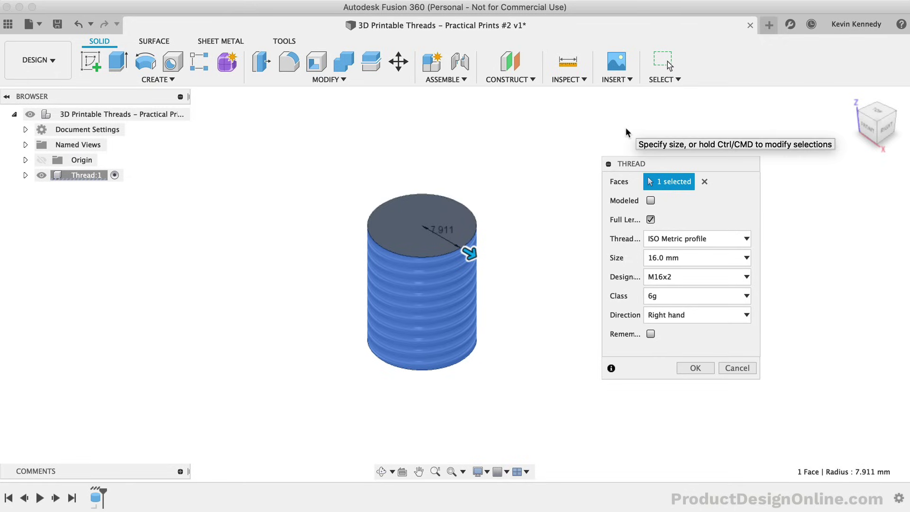
pyautogui.click(867, 127)
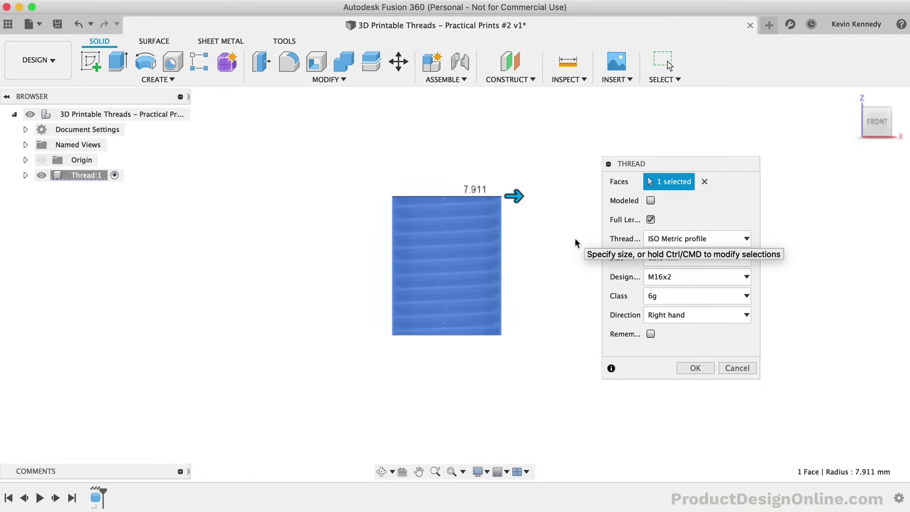
pyautogui.scroll(5, 526, 248)
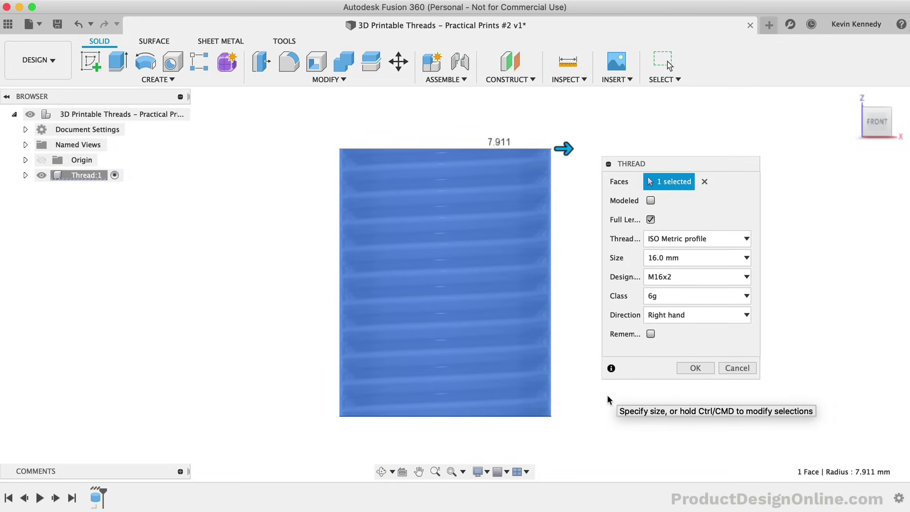
# Step: Switch the thread to Modeled, try a 1 mm offset then reset it to 0, and restore Full Length
pyautogui.click(650, 201)
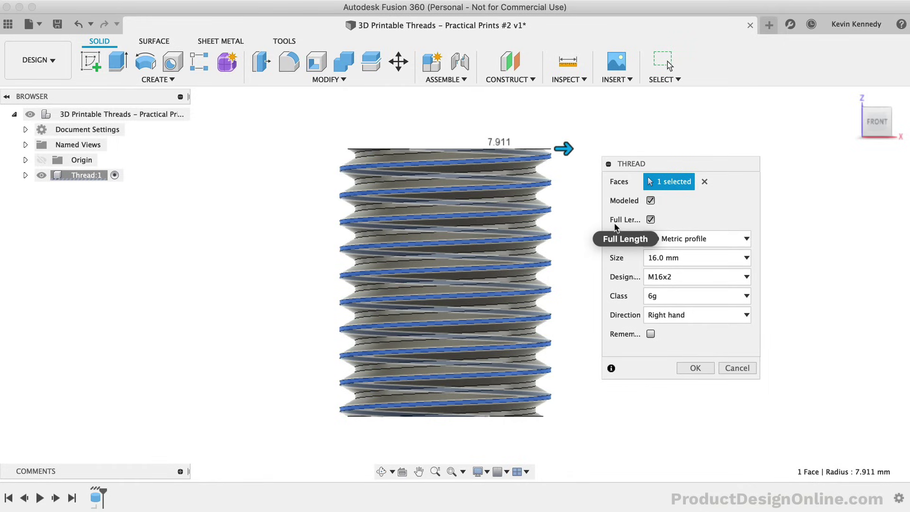
pyautogui.click(650, 219)
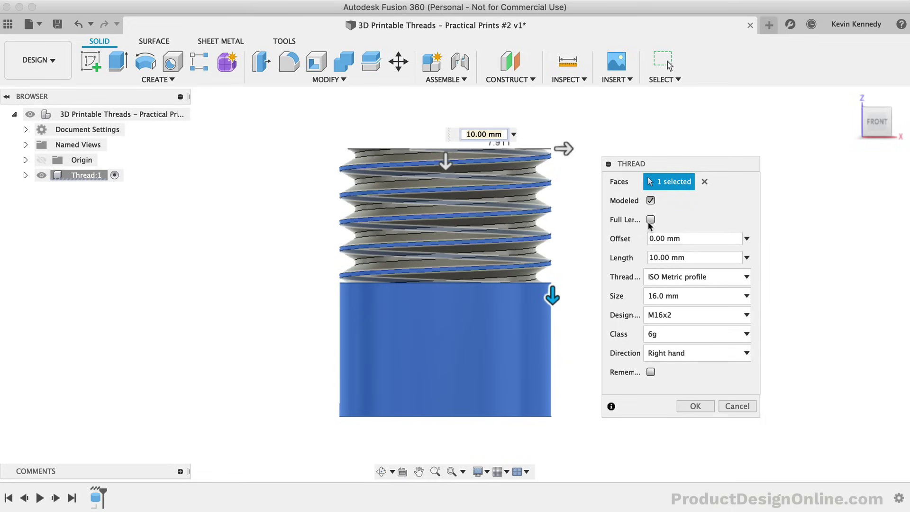
pyautogui.moveTo(552, 296); pyautogui.dragTo(549, 361)
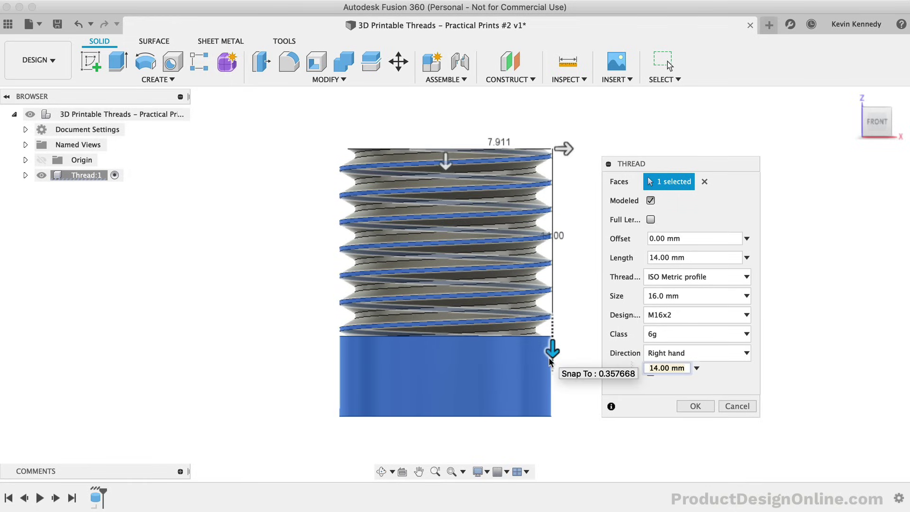
pyautogui.click(648, 238)
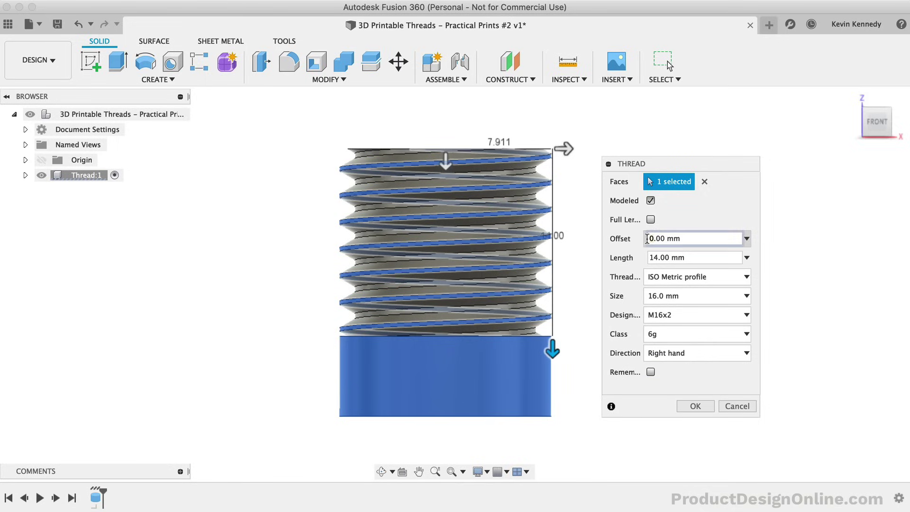
pyautogui.press('Delete')
pyautogui.write('1')
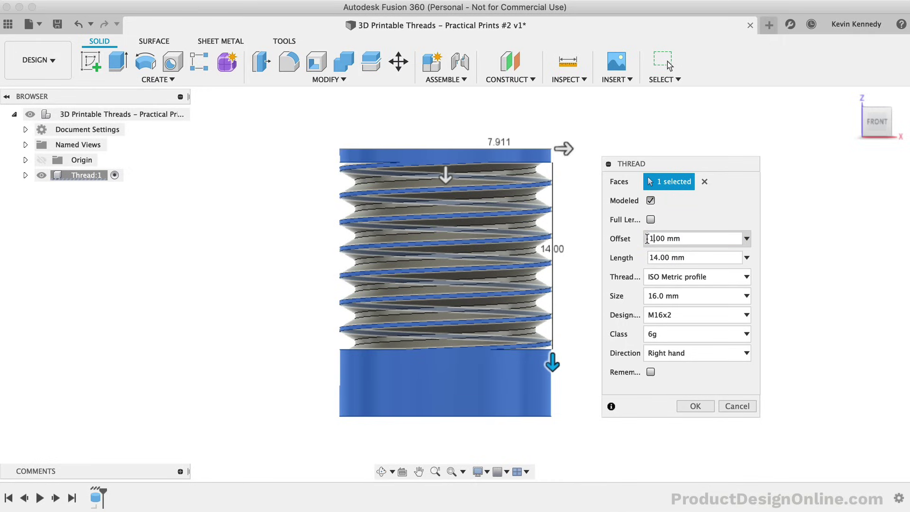
pyautogui.press('BackSpace')
pyautogui.write('0')
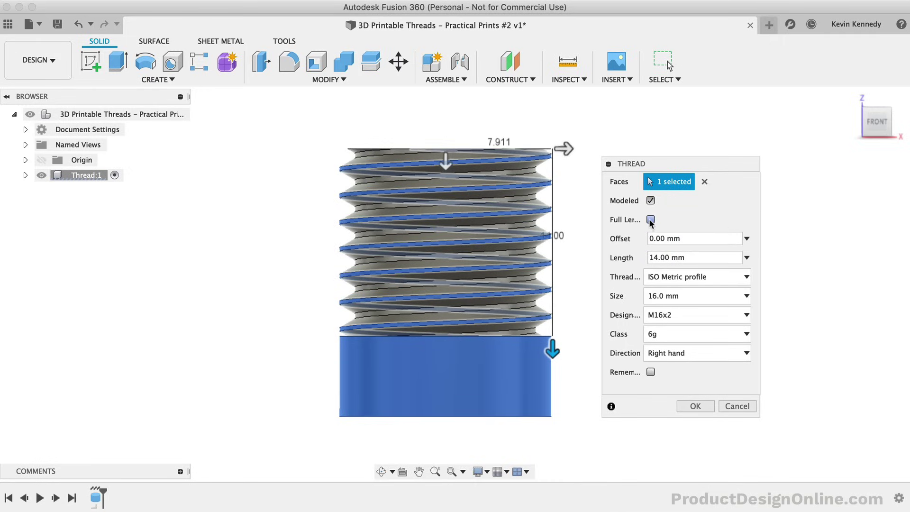
pyautogui.click(650, 220)
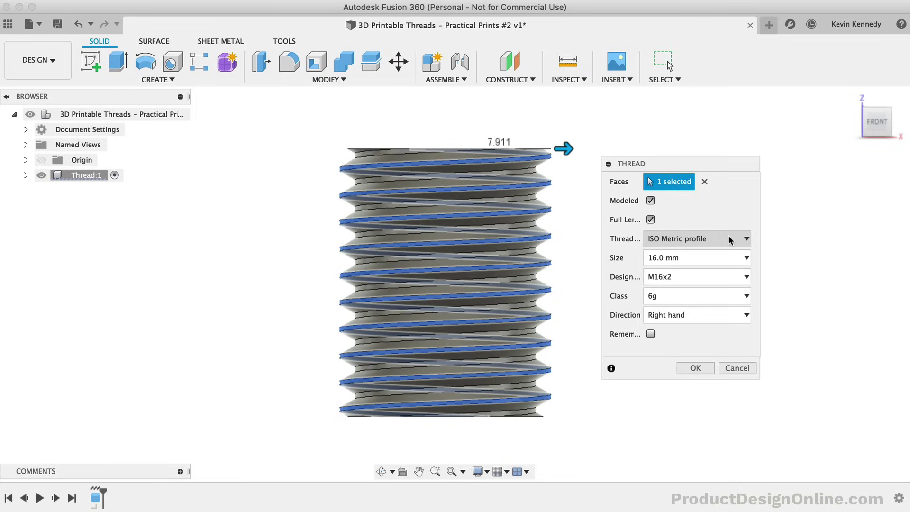
pyautogui.click(730, 240)
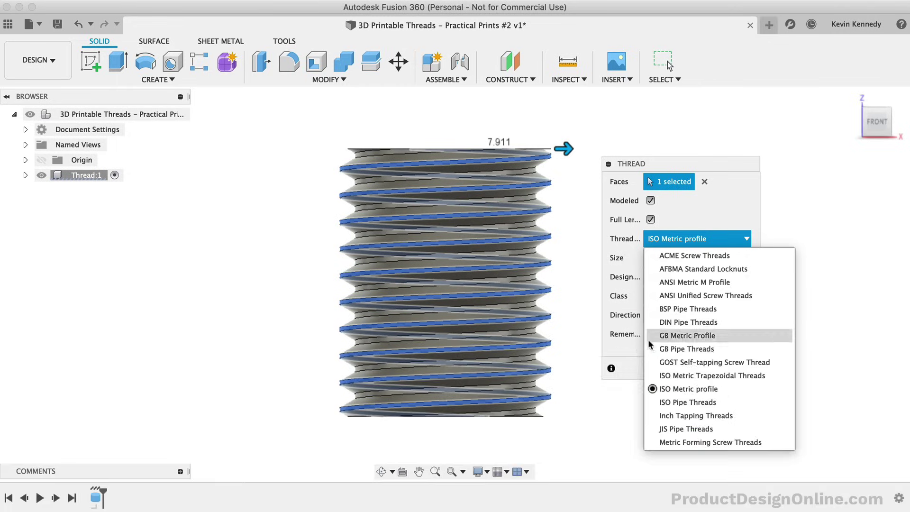
pyautogui.click(626, 351)
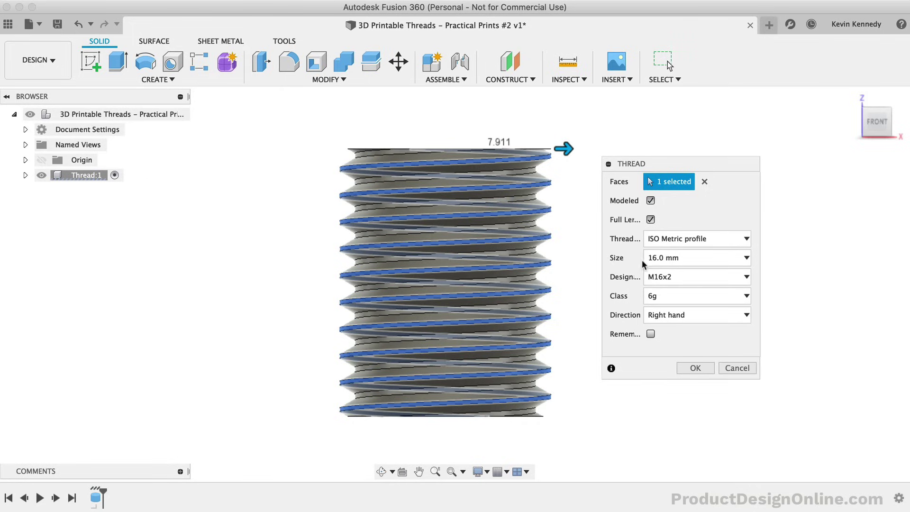
pyautogui.click(715, 253)
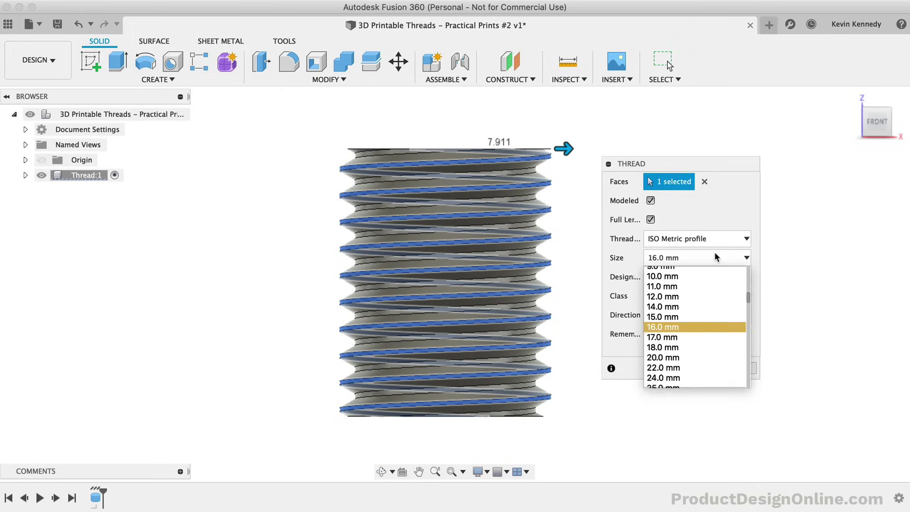
pyautogui.click(698, 362)
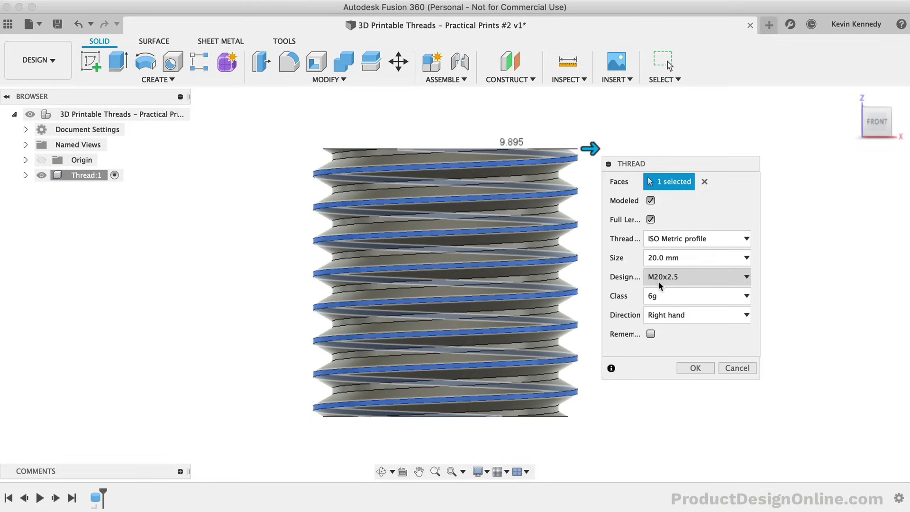
pyautogui.click(701, 257)
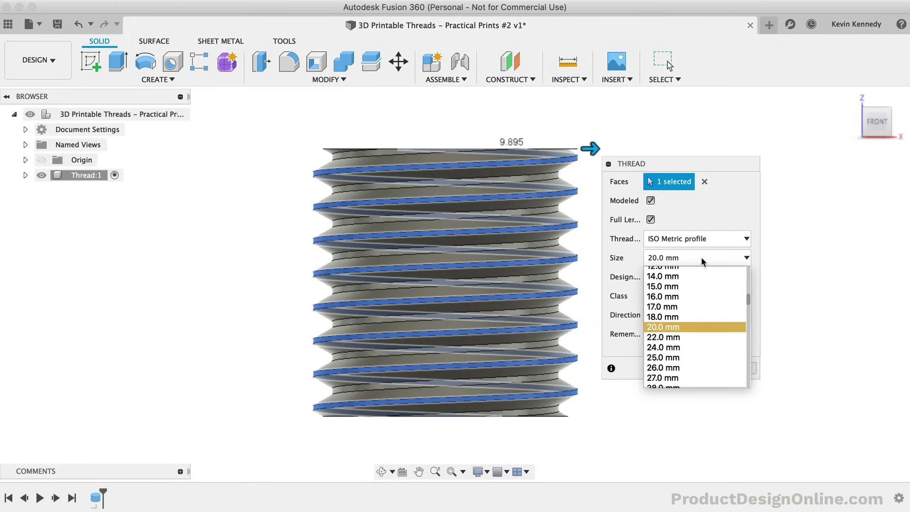
pyautogui.click(698, 298)
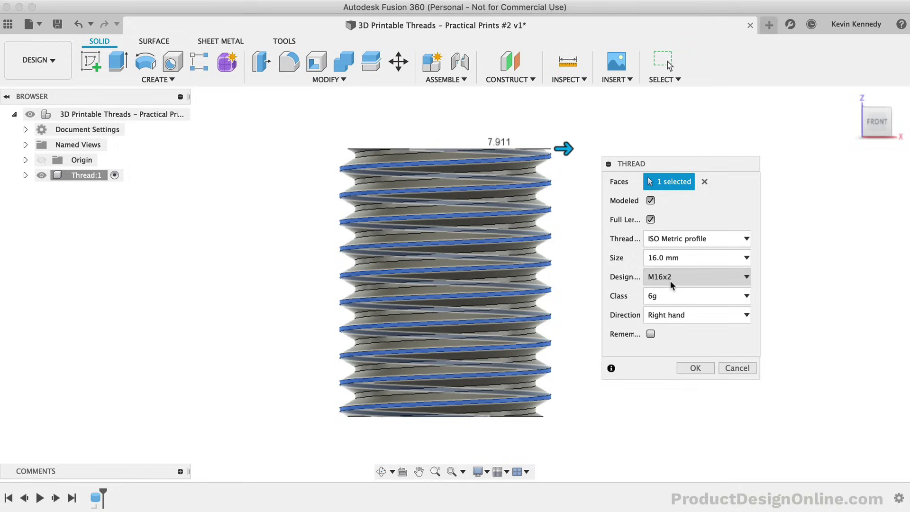
pyautogui.click(694, 279)
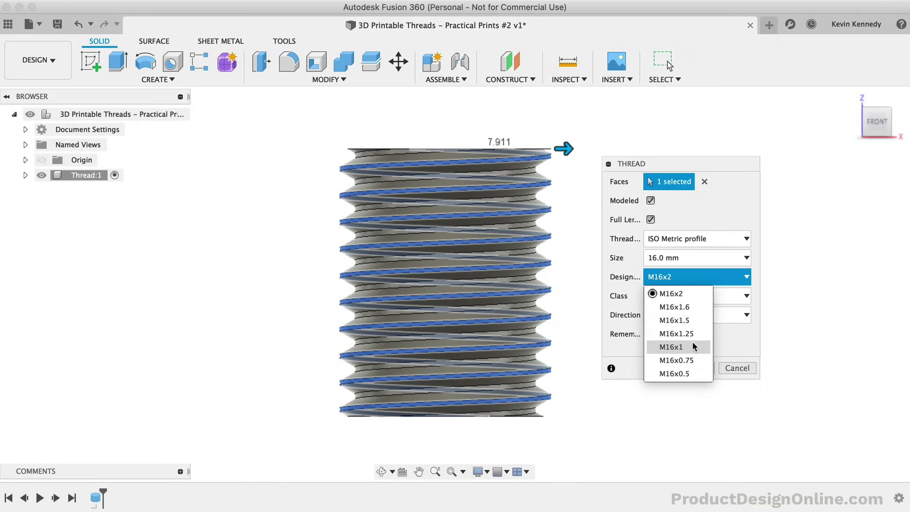
pyautogui.click(690, 355)
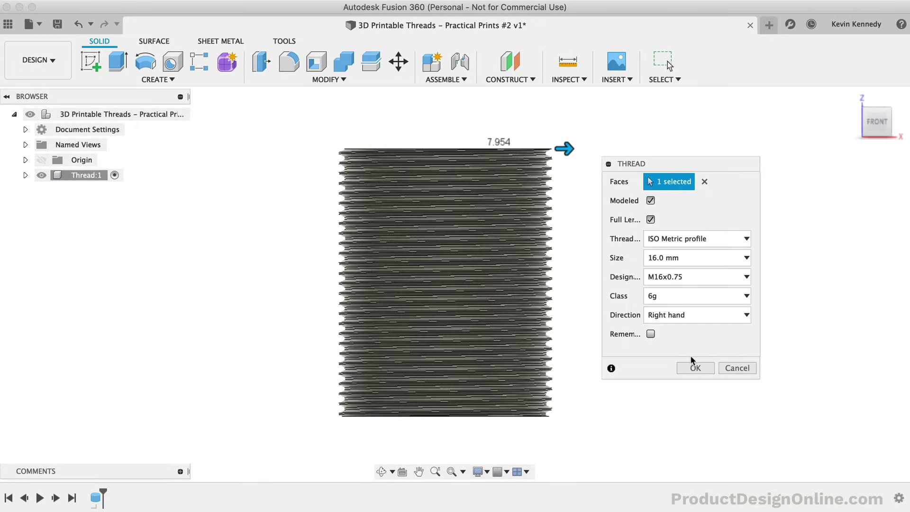
pyautogui.click(691, 278)
pyautogui.click(690, 290)
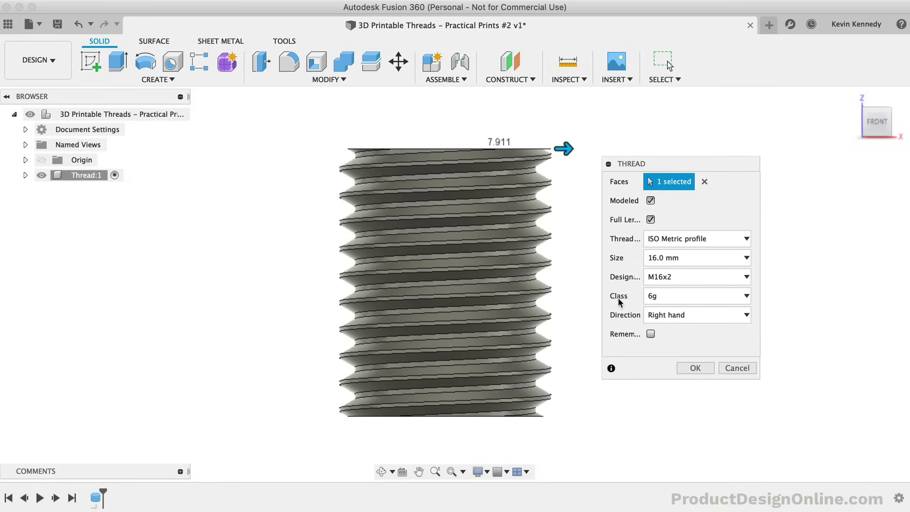
# Step: Keep class 6g and right-hand direction, then confirm the M16x2 thread
pyautogui.click(682, 294)
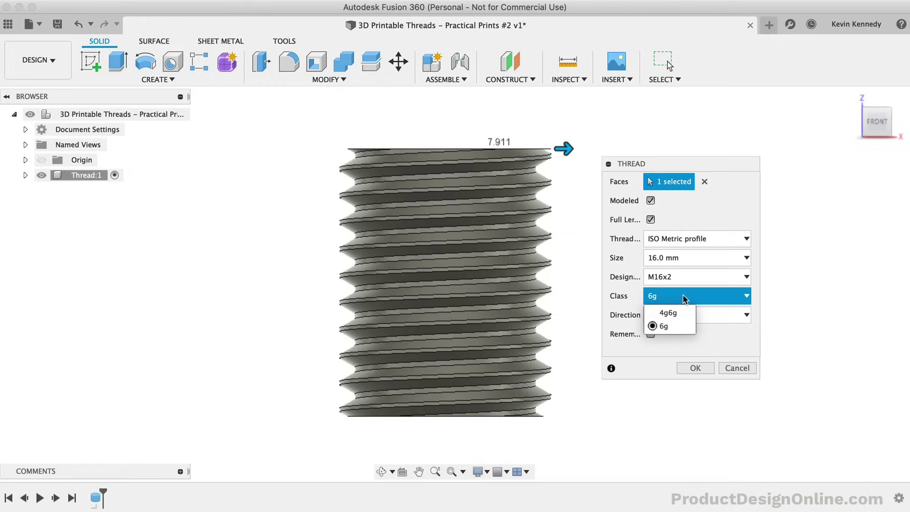
pyautogui.click(683, 325)
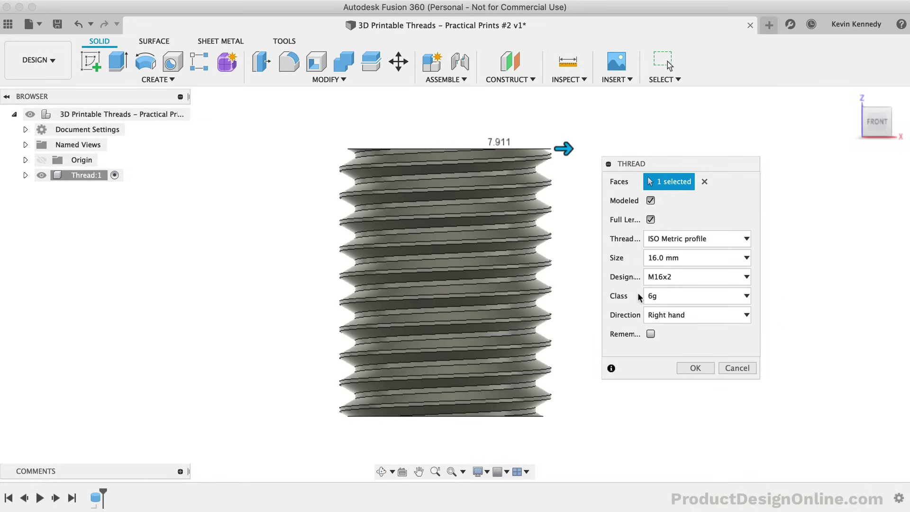
pyautogui.click(703, 314)
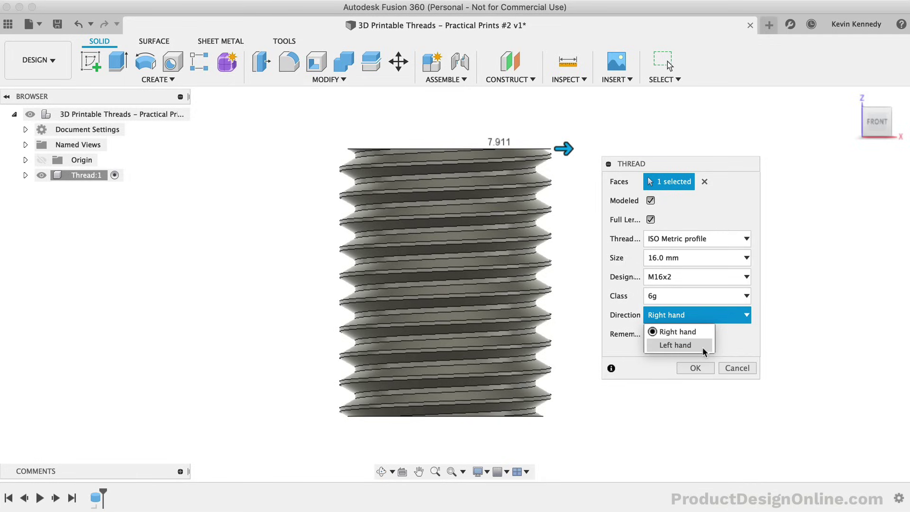
pyautogui.click(728, 320)
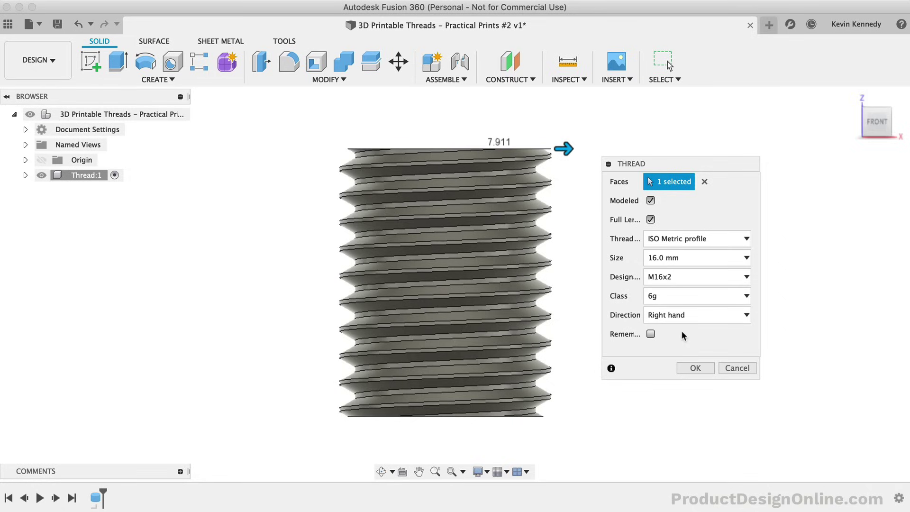
pyautogui.click(695, 368)
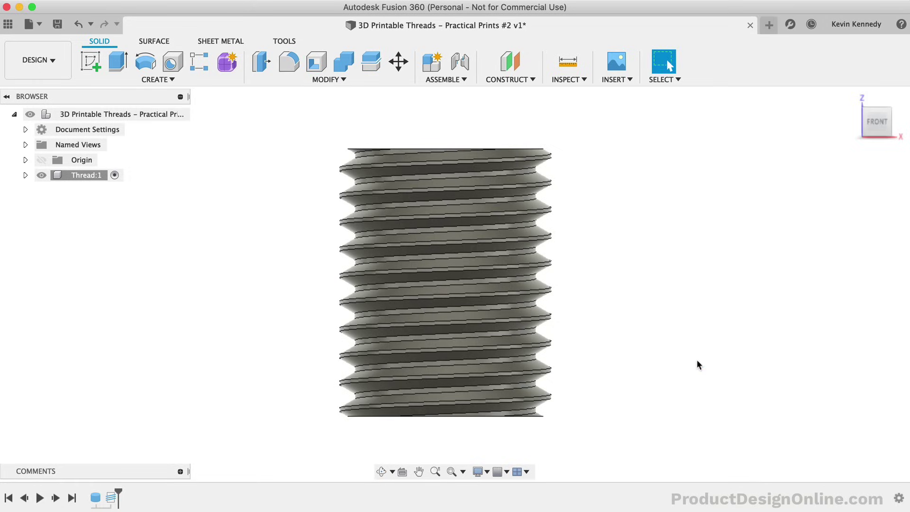
# Step: Return to the Home view, add a root-level component named 'Nut', and begin a new sketch
pyautogui.click(851, 95)
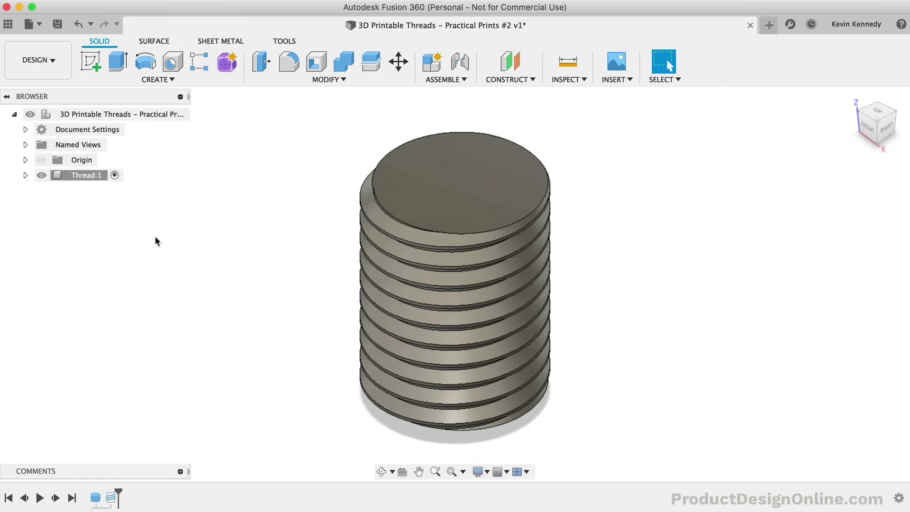
pyautogui.rightClick(120, 115)
pyautogui.click(151, 145)
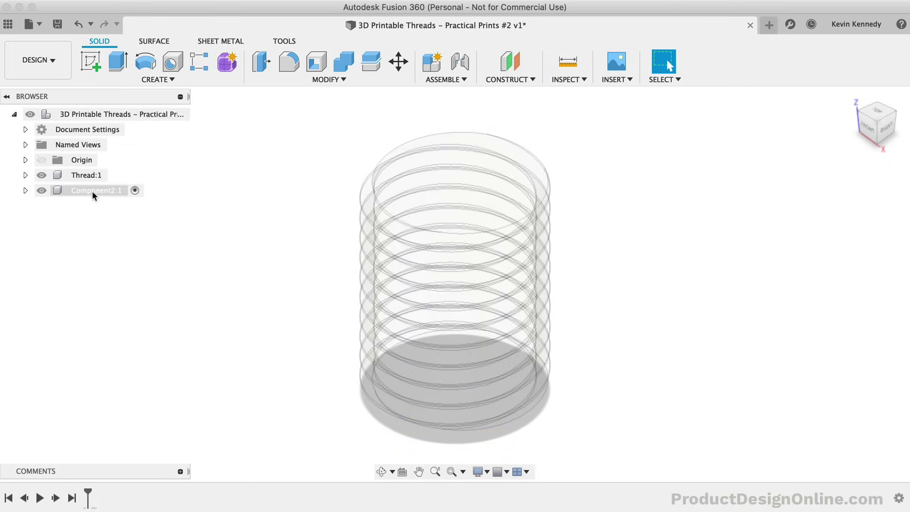
pyautogui.doubleClick(101, 191)
pyautogui.write('Nut')
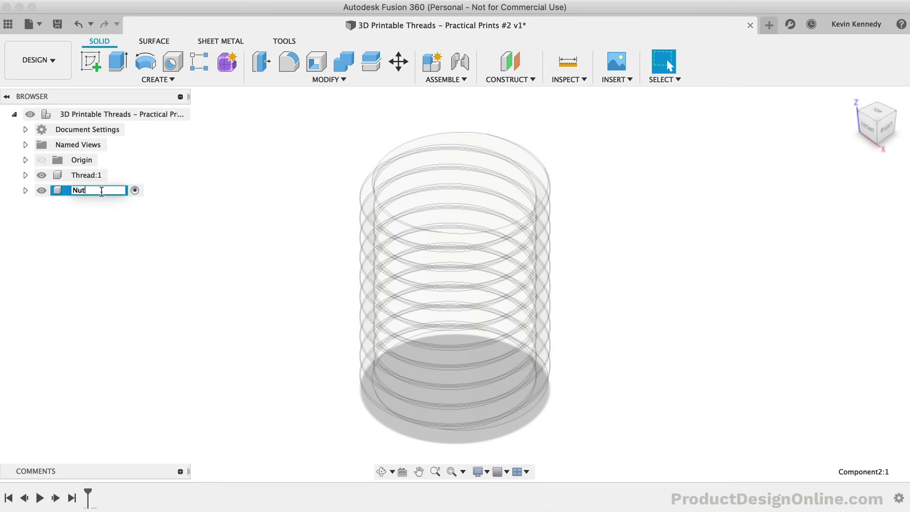
pyautogui.press('Return')
pyautogui.click(90, 64)
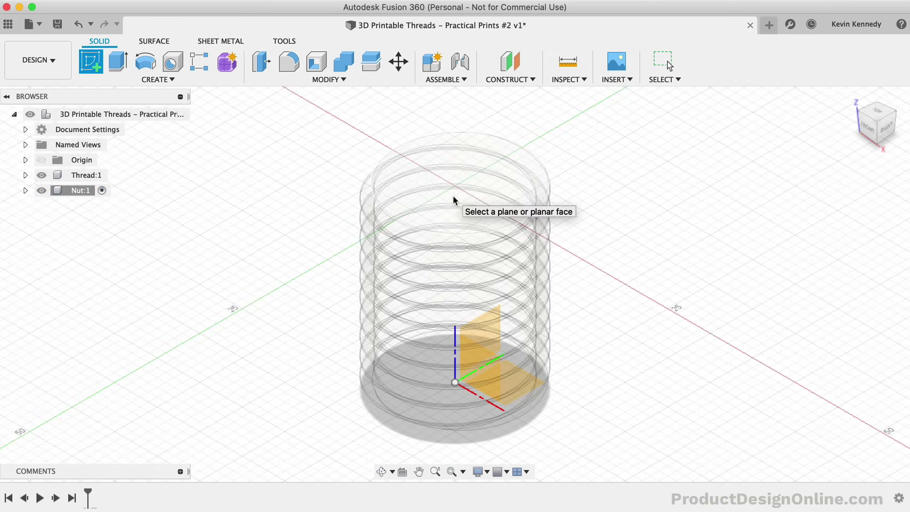
# Step: Sketch a 12 mm circumscribed hexagon at the origin and constrain its top edge horizontal
pyautogui.click(453, 196)
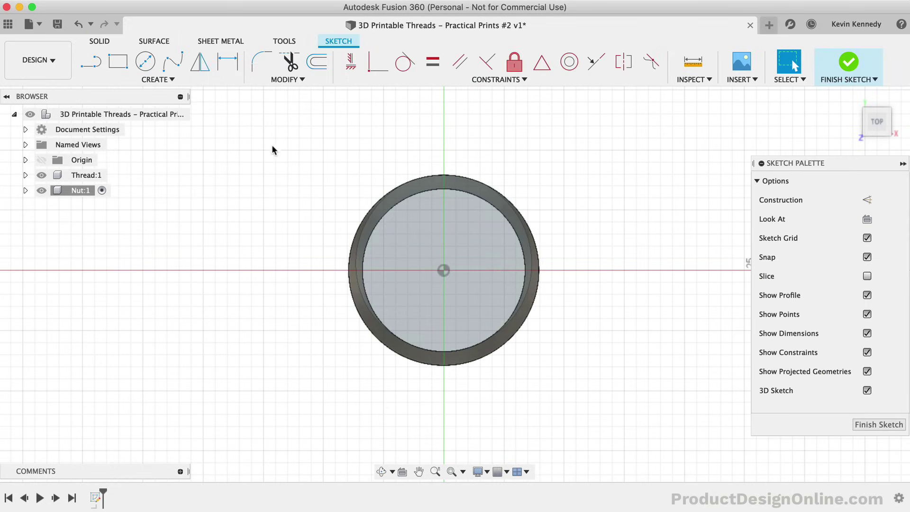
pyautogui.click(181, 80)
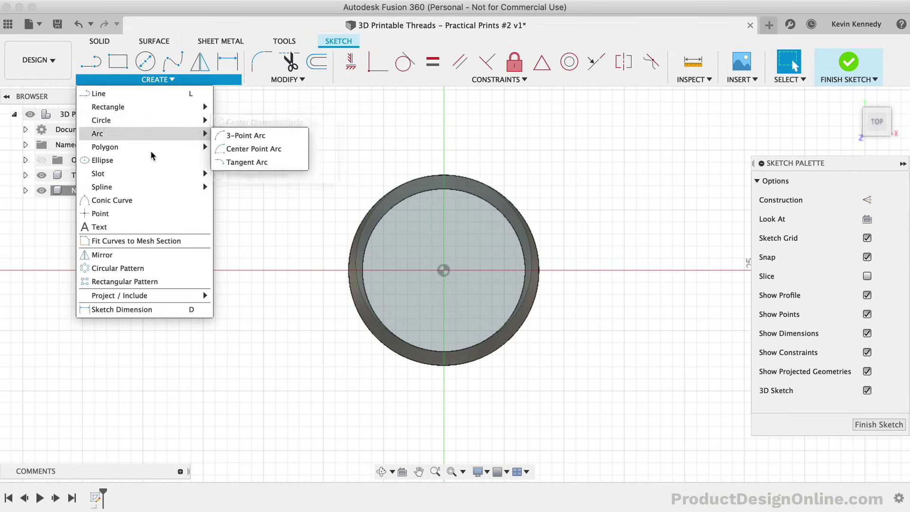
pyautogui.moveTo(150, 147)
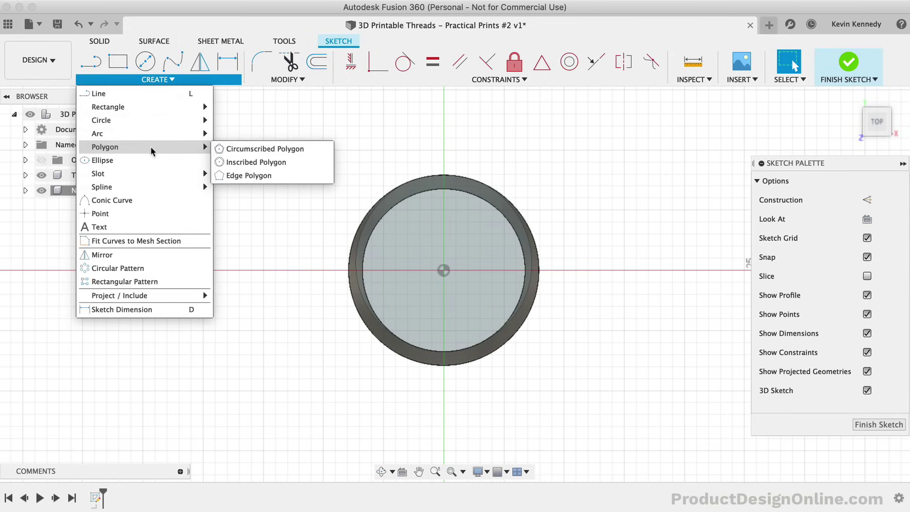
pyautogui.click(240, 150)
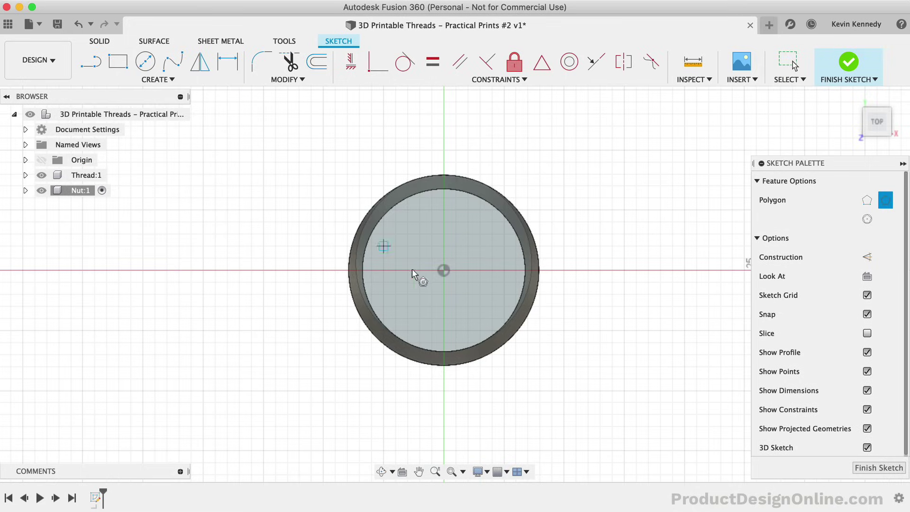
pyautogui.click(445, 271)
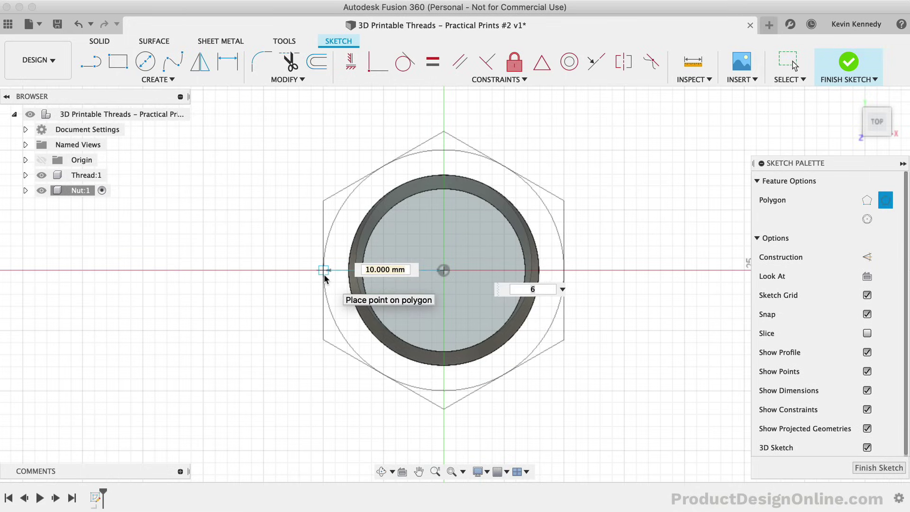
pyautogui.write('12')
pyautogui.press('Return')
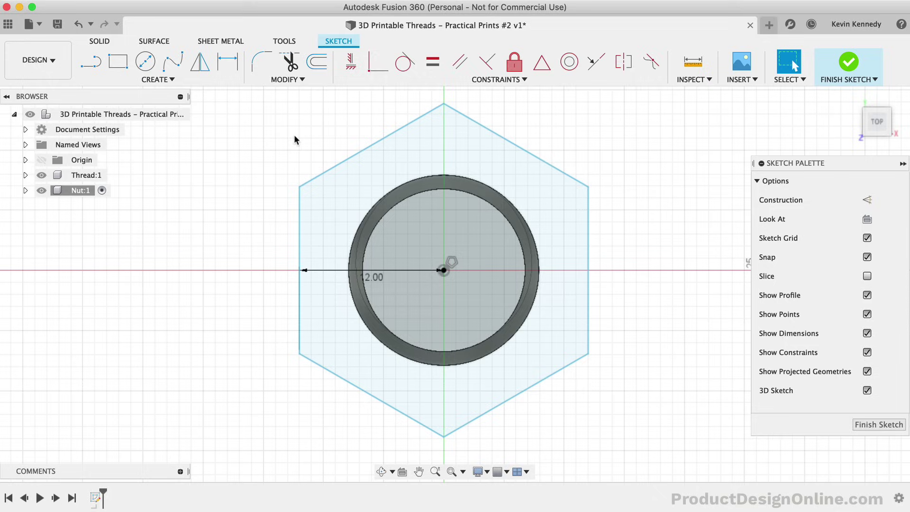
pyautogui.click(350, 69)
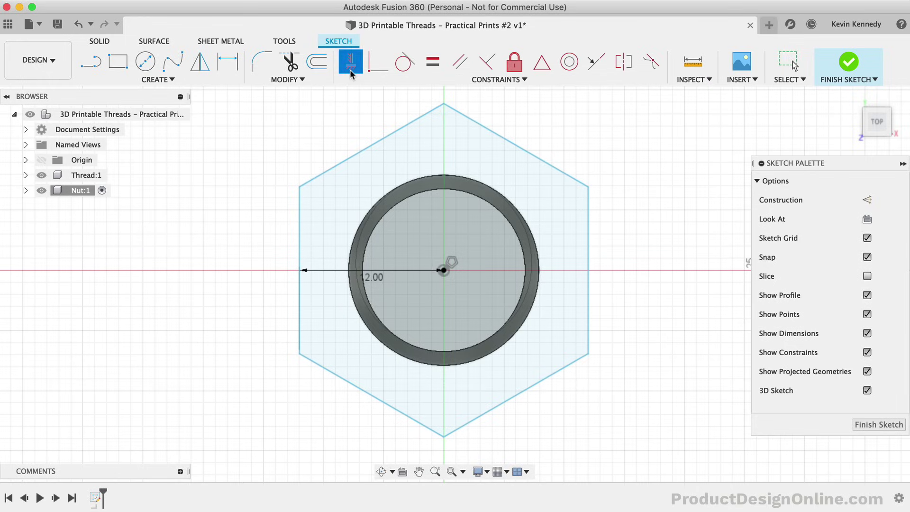
pyautogui.click(358, 151)
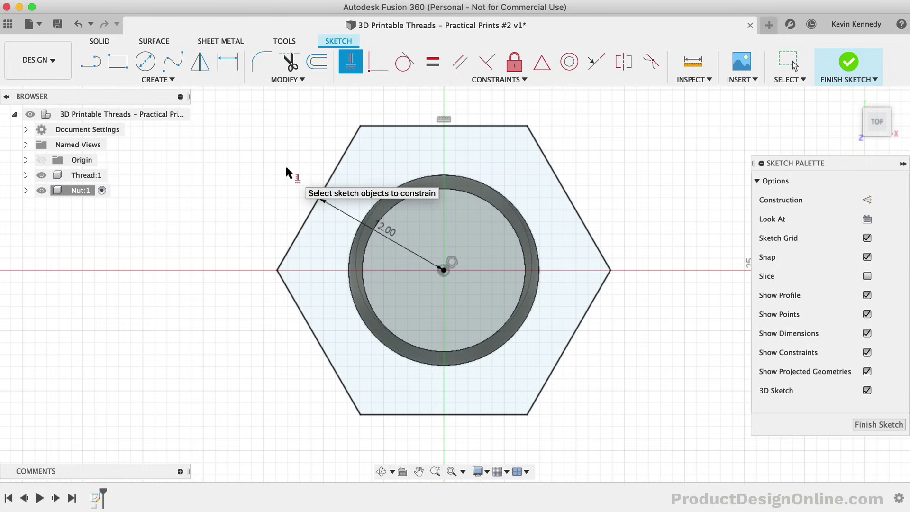
pyautogui.press('Escape')
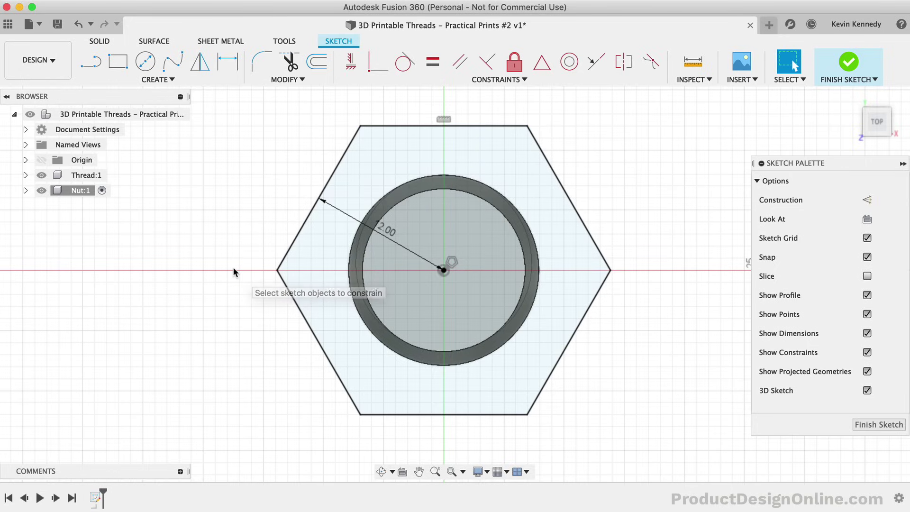
# Step: Add a 16 mm diameter circle centred on the origin inside the hexagon
pyautogui.click(148, 70)
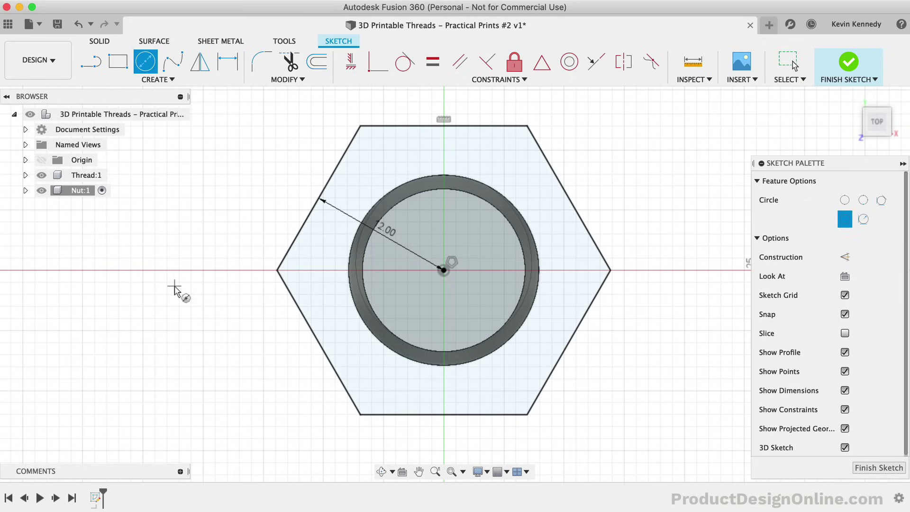
pyautogui.click(444, 271)
pyautogui.write('16')
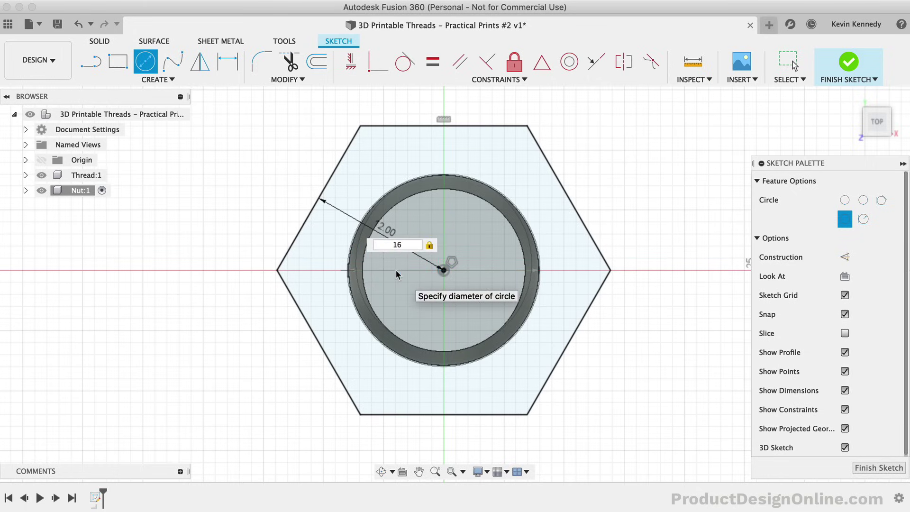
pyautogui.press('Return')
pyautogui.press('Escape')
pyautogui.press('e')
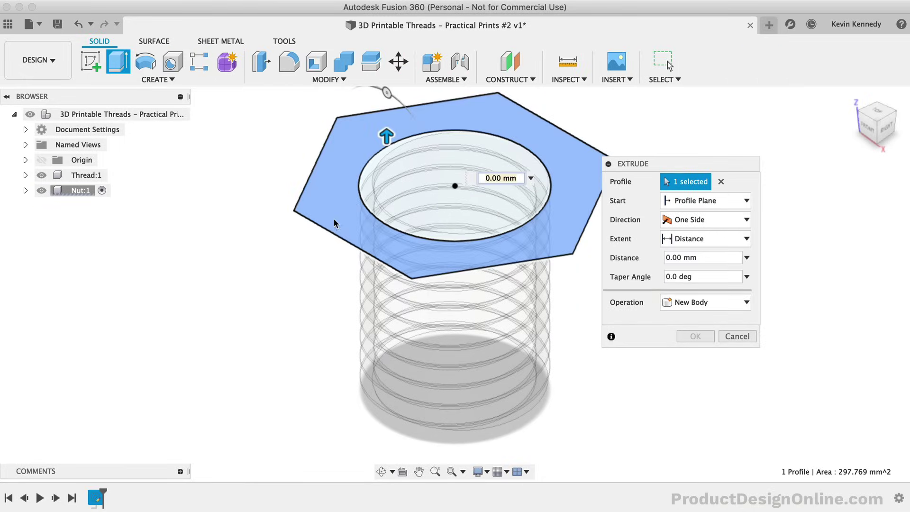
# Step: Extrude the hexagon ring -8 mm downward into the nut body
pyautogui.click(348, 223)
pyautogui.moveTo(384, 135); pyautogui.dragTo(377, 202)
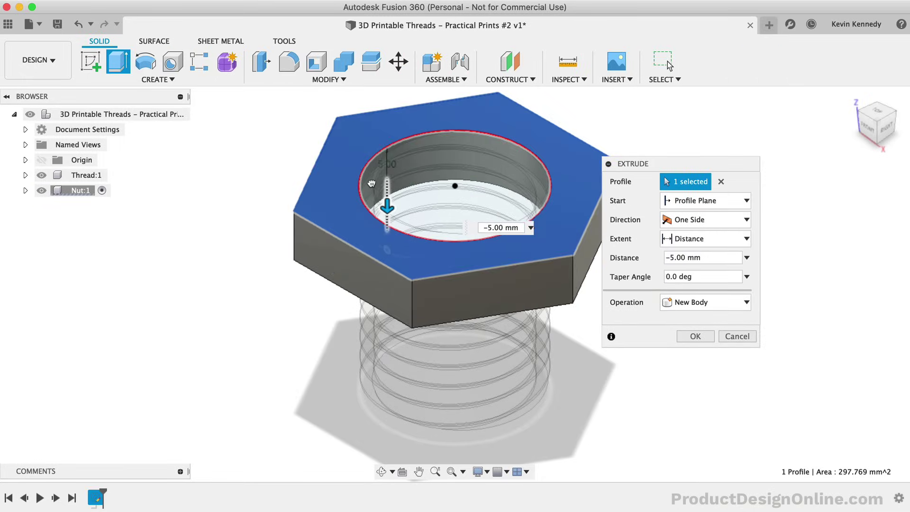
pyautogui.write('-8')
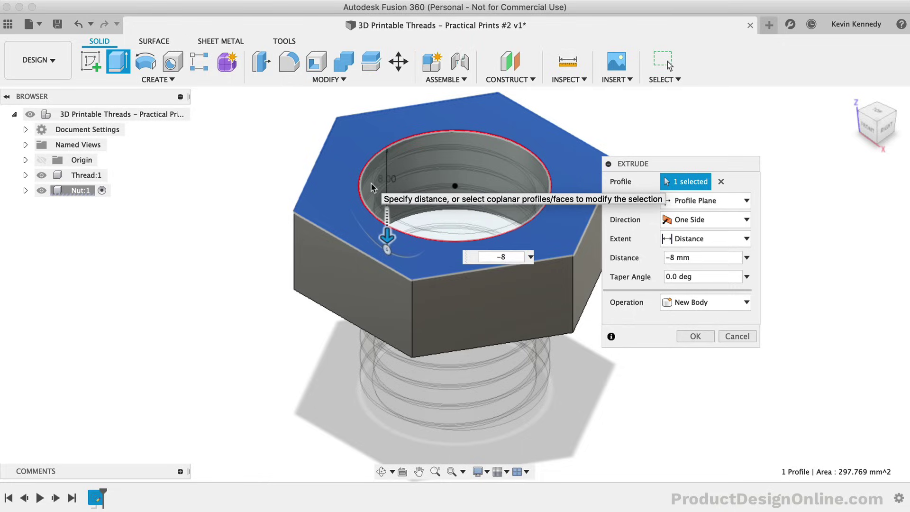
pyautogui.press('Return')
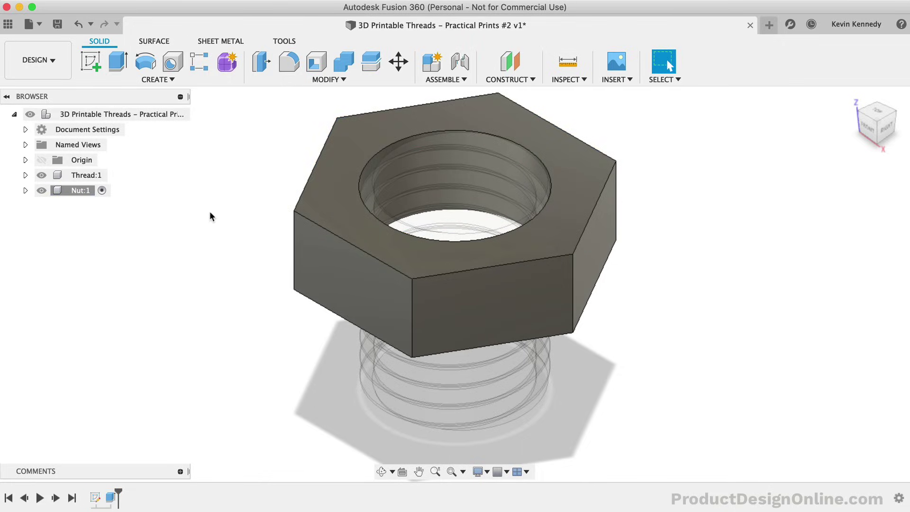
# Step: Add a modeled thread to the nut's 16 mm hole using the 'sthr' command
pyautogui.write('sthr')
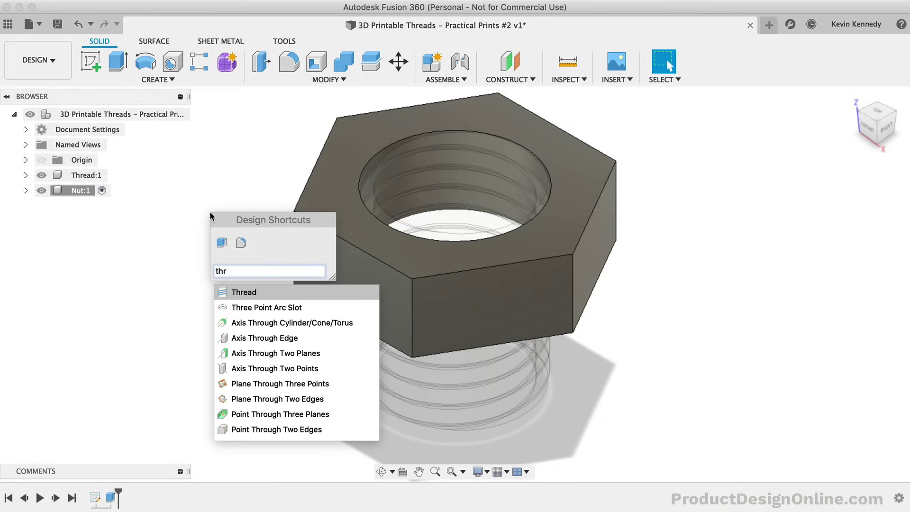
pyautogui.press('Return')
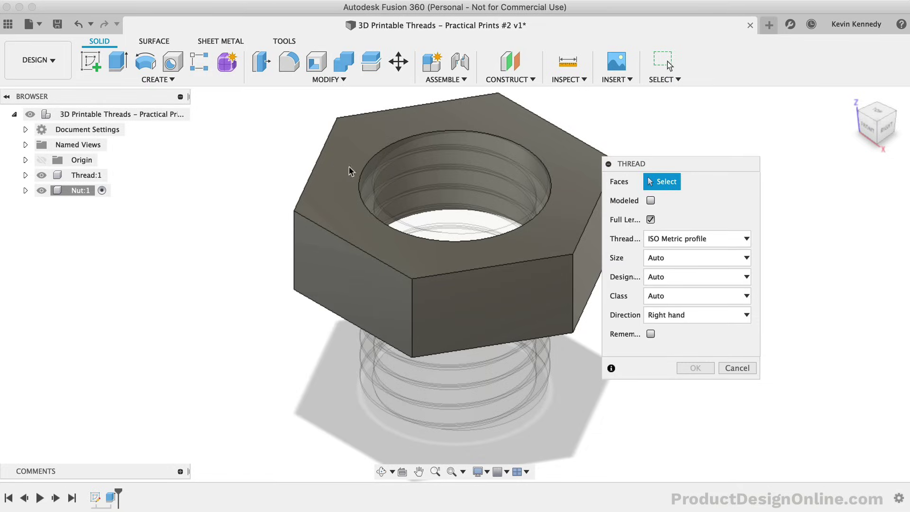
pyautogui.click(367, 168)
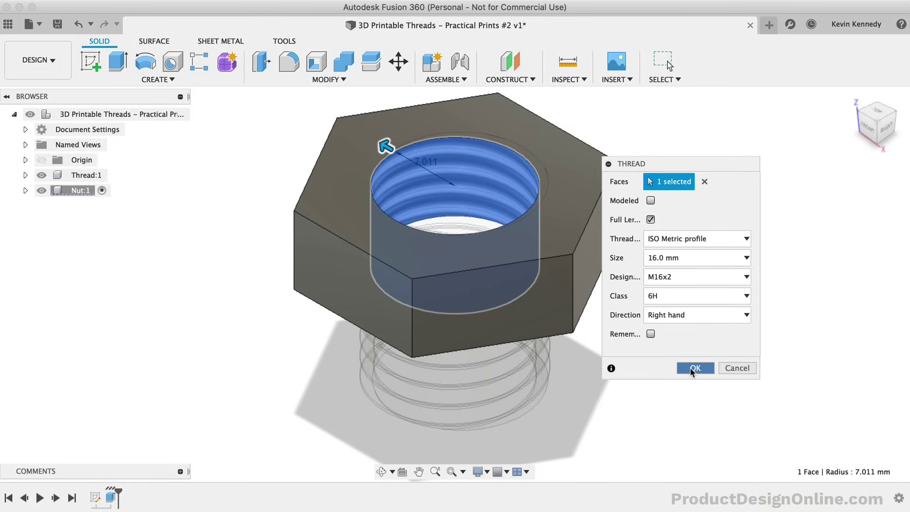
pyautogui.click(650, 200)
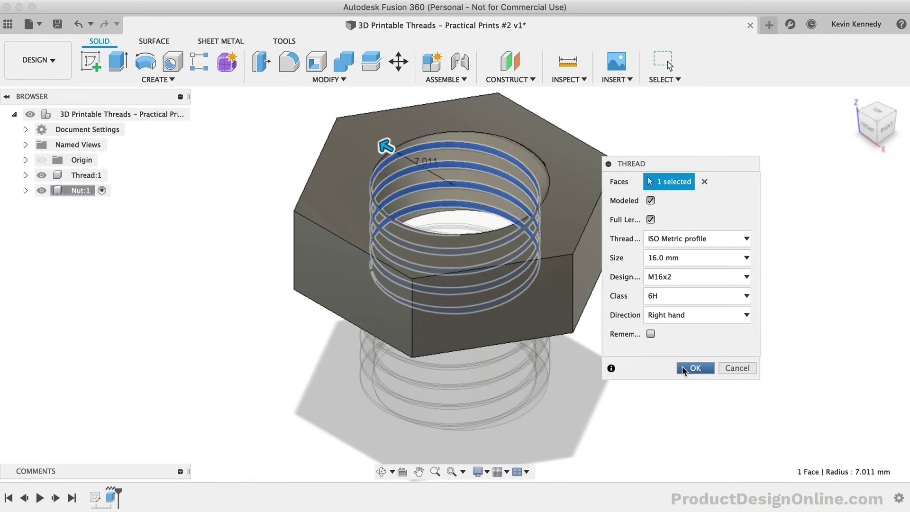
pyautogui.click(694, 367)
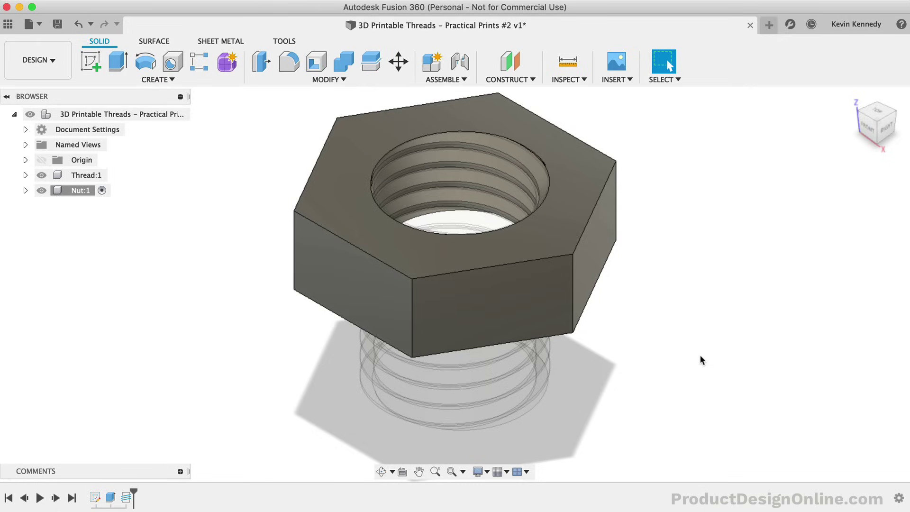
# Step: Create a section analysis cutting the model along the XZ plane
pyautogui.click(567, 80)
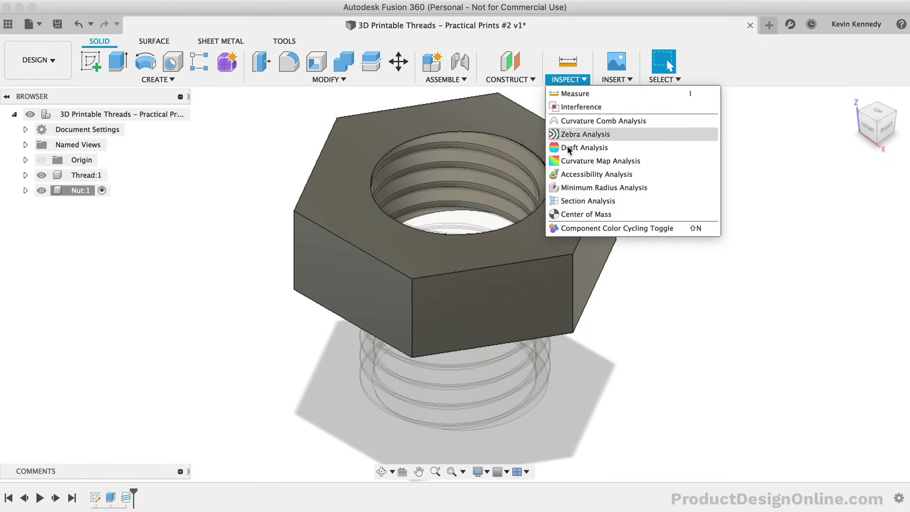
pyautogui.click(631, 201)
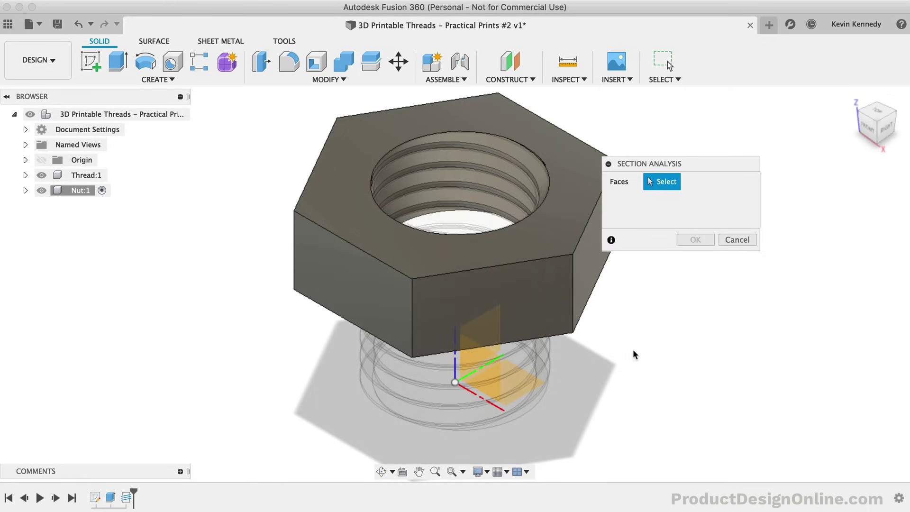
pyautogui.click(473, 358)
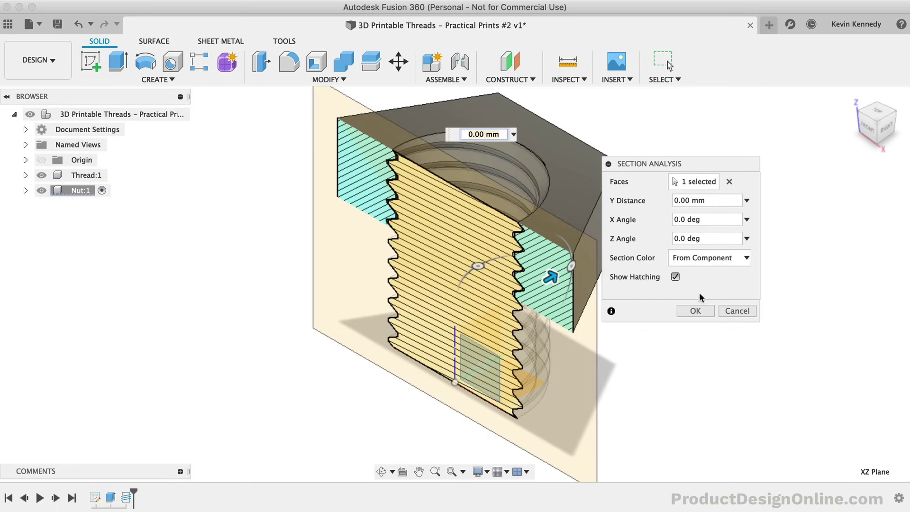
pyautogui.click(694, 311)
# Step: Inspect the meshing bolt and nut threads from the front, then return to the Home view
pyautogui.click(867, 127)
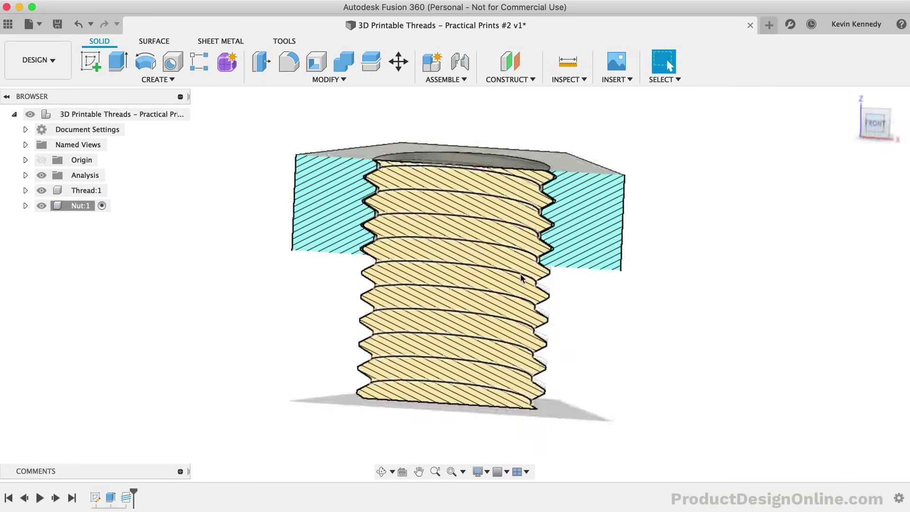
pyautogui.scroll(5, 544, 213)
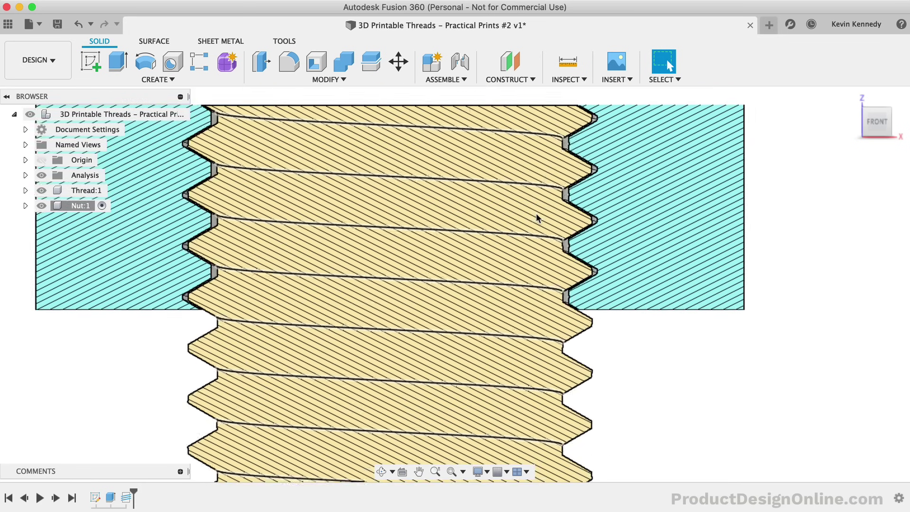
pyautogui.scroll(-3, 535, 213)
pyautogui.scroll(6, 558, 158)
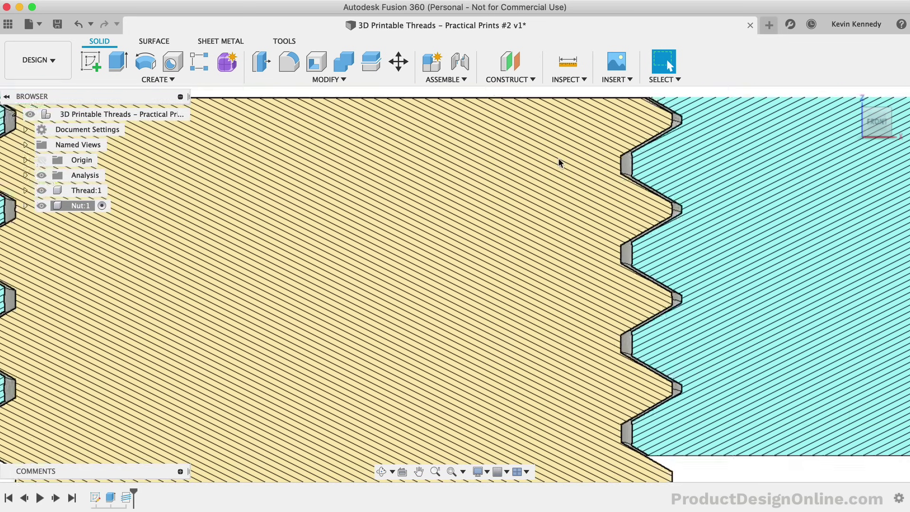
pyautogui.scroll(-2, 558, 158)
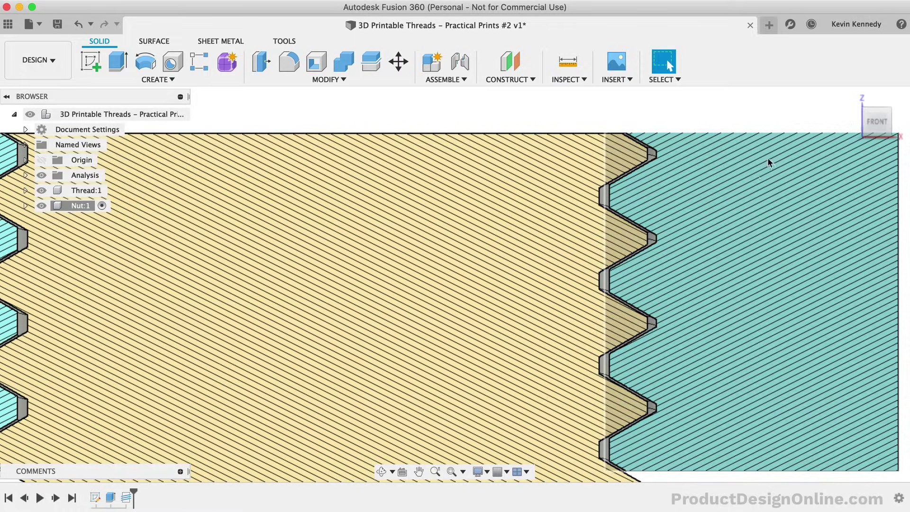
pyautogui.click(851, 99)
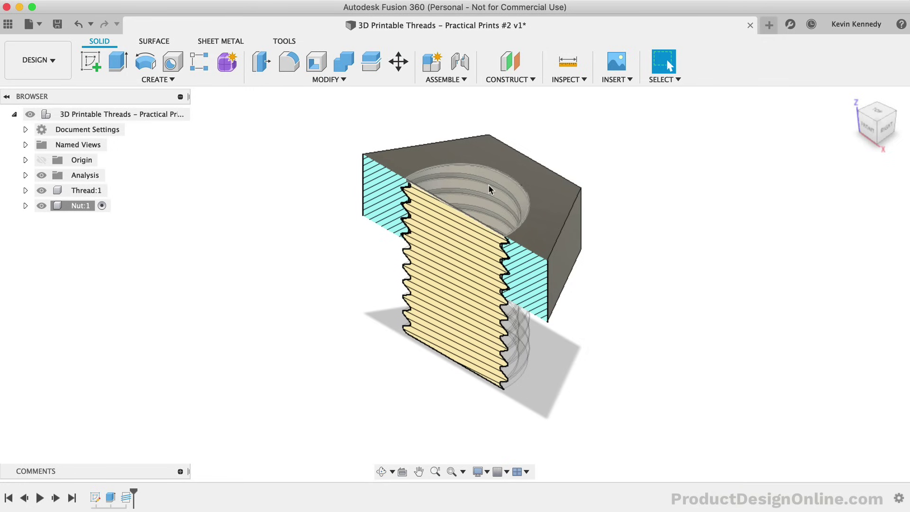
pyautogui.scroll(5, 488, 188)
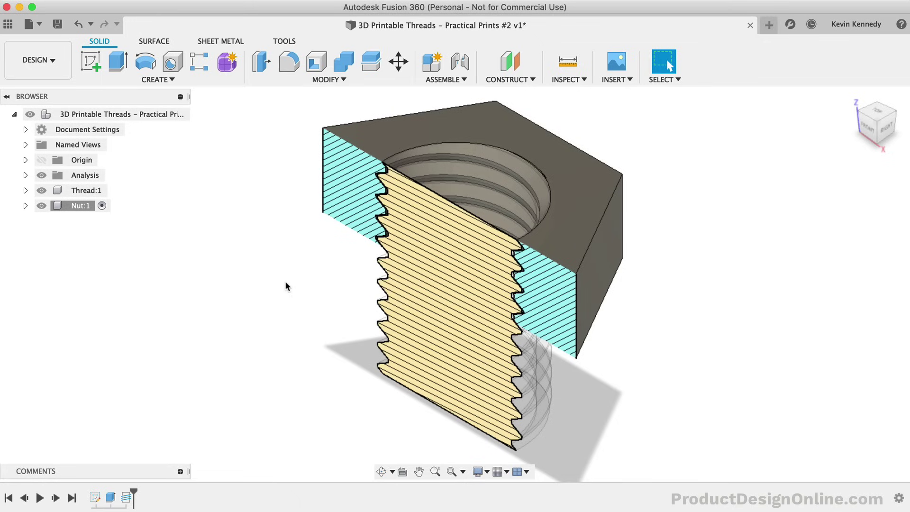
# Step: Switch to the front view and select Thread:1 and Nut:1 in the browser
pyautogui.click(861, 136)
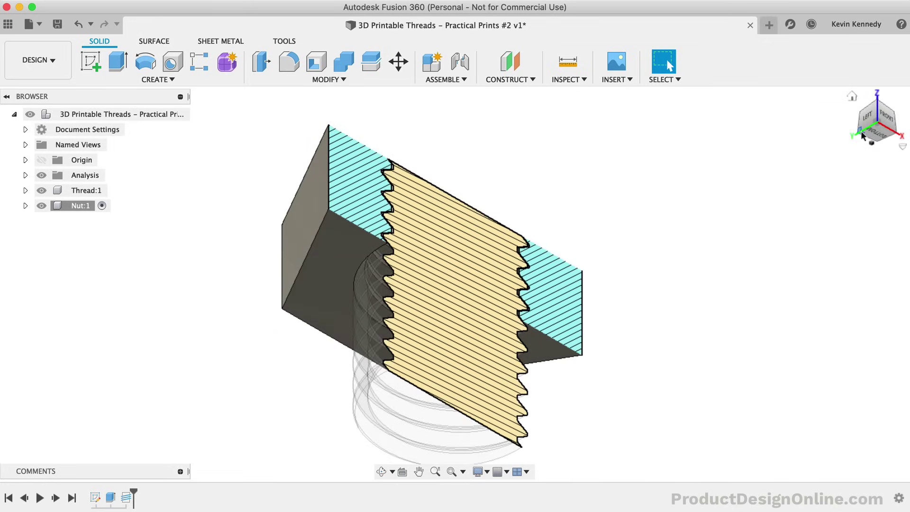
pyautogui.click(885, 118)
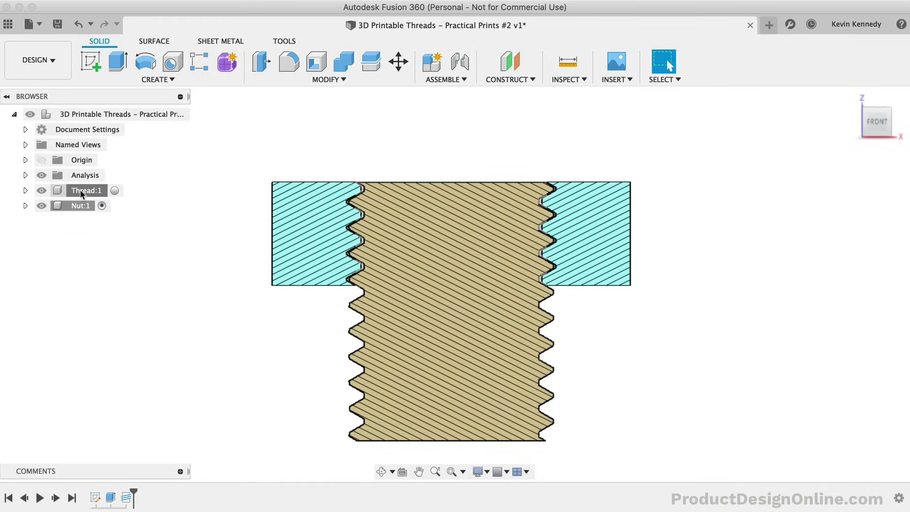
pyautogui.keyDown('shift'); pyautogui.click(81, 190); pyautogui.keyUp('shift')
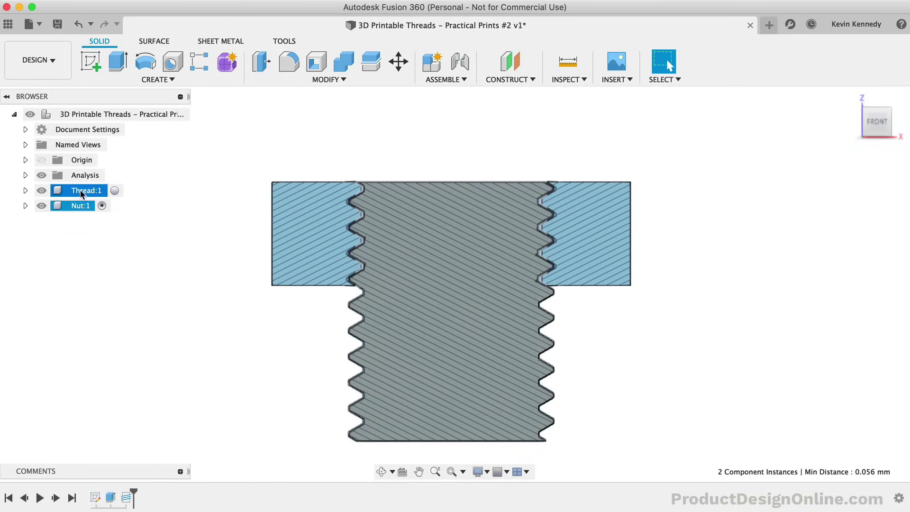
pyautogui.rightClick(82, 193)
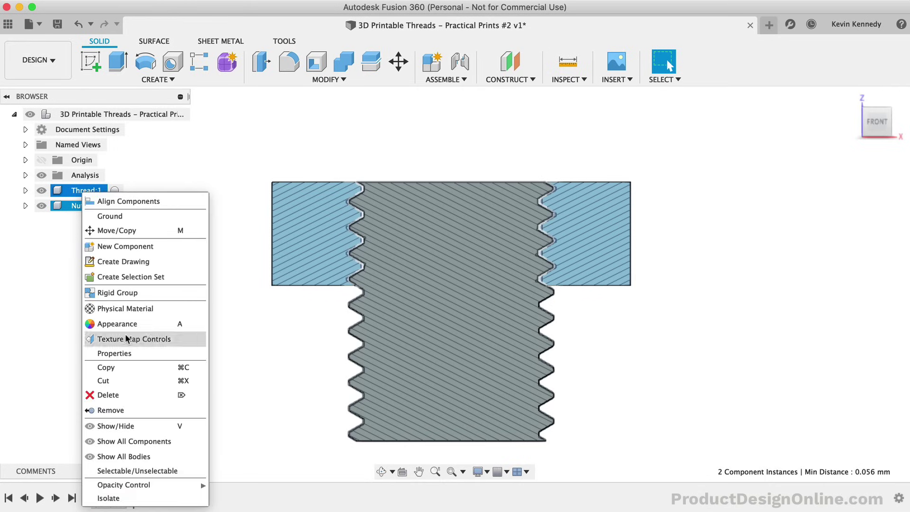
# Step: Copy Thread:1 and Nut:1 and paste them as a new copy into the top-level design
pyautogui.click(132, 366)
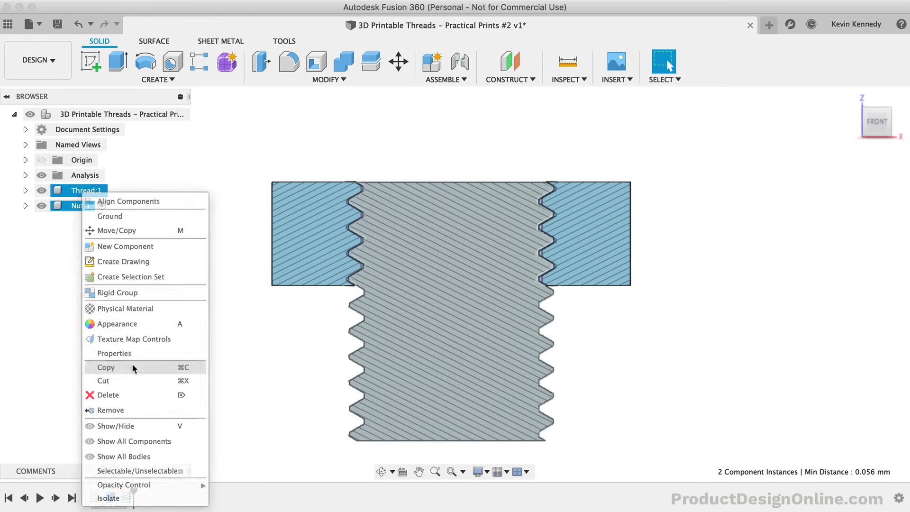
pyautogui.rightClick(135, 112)
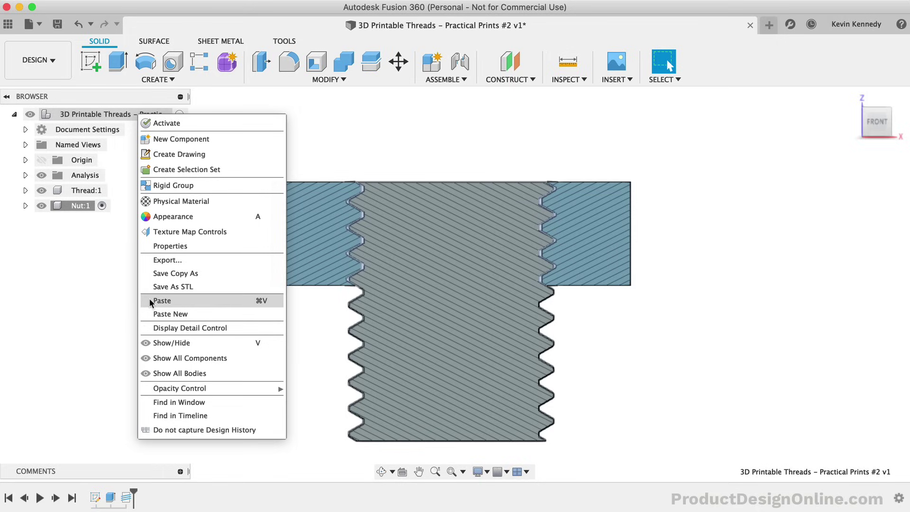
pyautogui.click(193, 315)
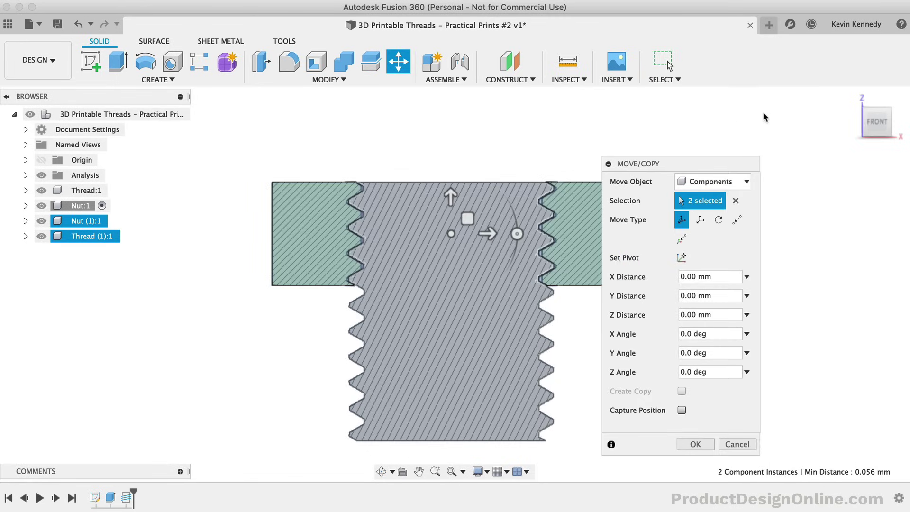
# Step: Move the pasted nut and thread 36 mm along X beside the originals
pyautogui.click(892, 109)
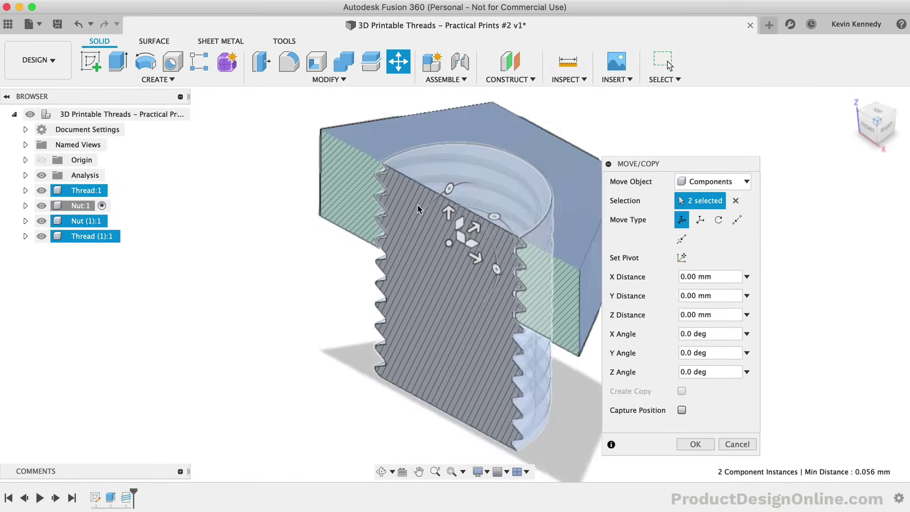
pyautogui.scroll(-5, 427, 270)
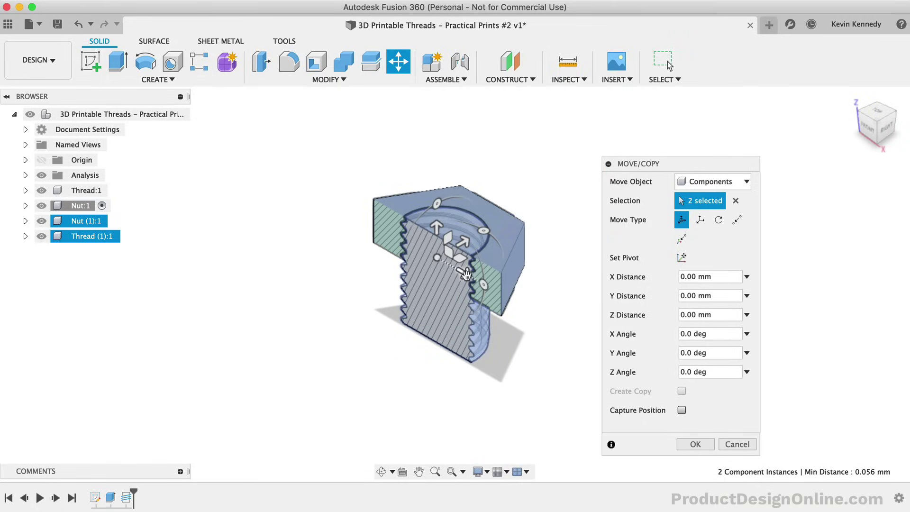
pyautogui.moveTo(466, 273); pyautogui.dragTo(628, 377)
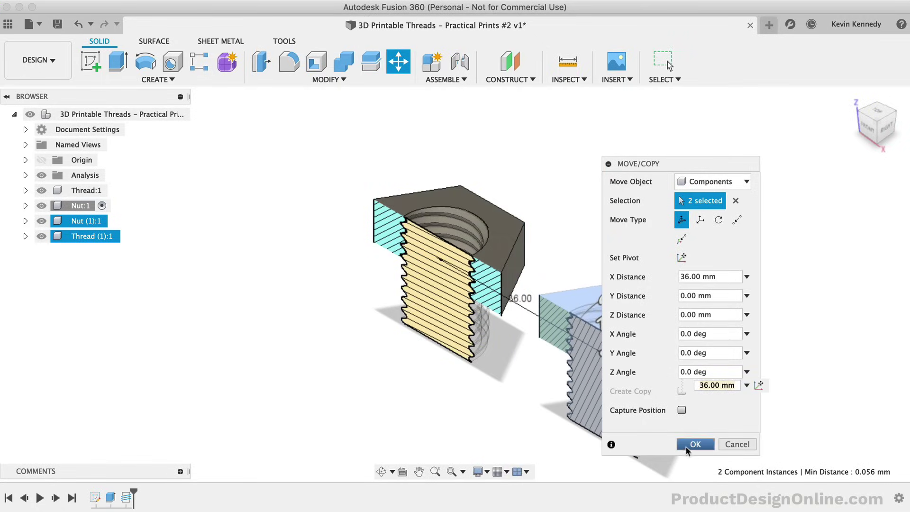
pyautogui.click(694, 445)
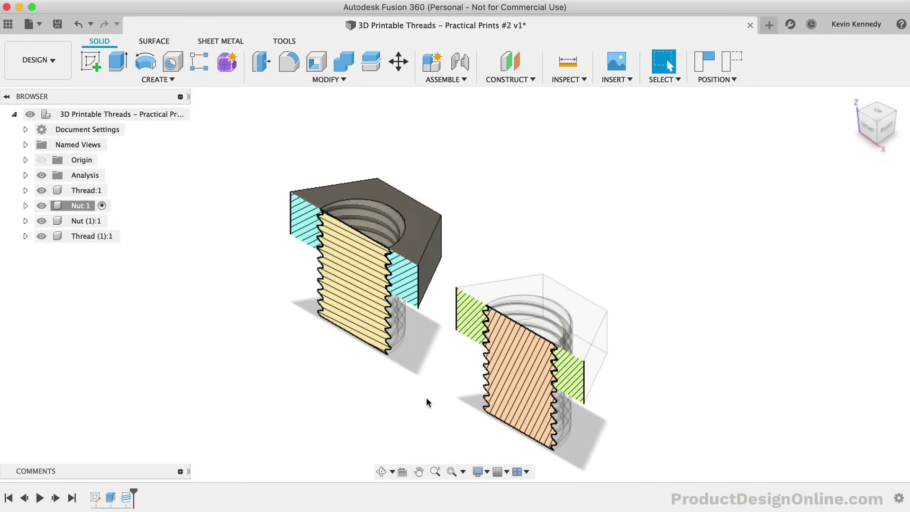
# Step: Zoom in on the second bolt's sectioned threads and orbit to view them from below
pyautogui.click(870, 125)
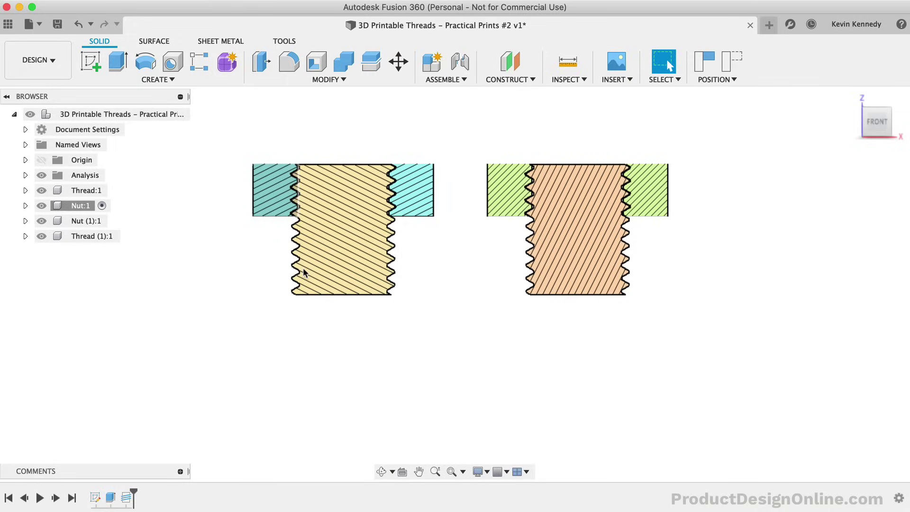
pyautogui.click(890, 113)
pyautogui.scroll(5, 535, 317)
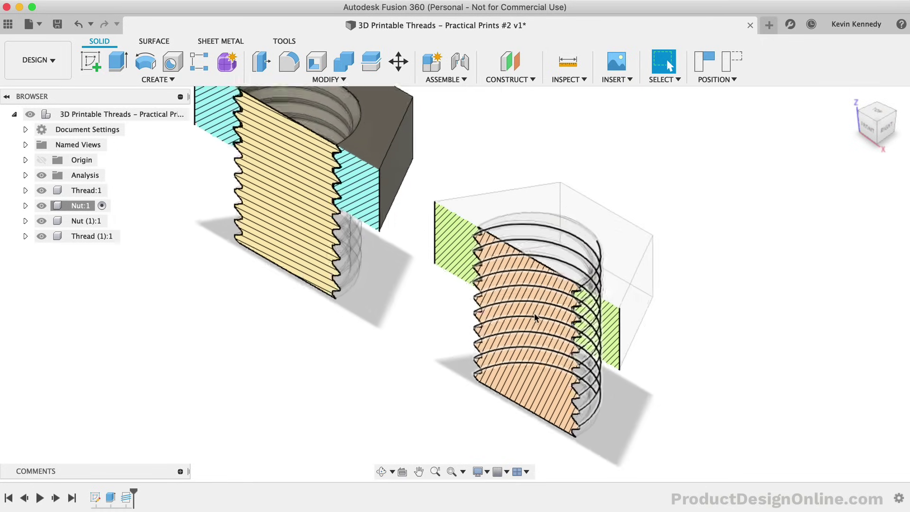
pyautogui.scroll(3, 536, 318)
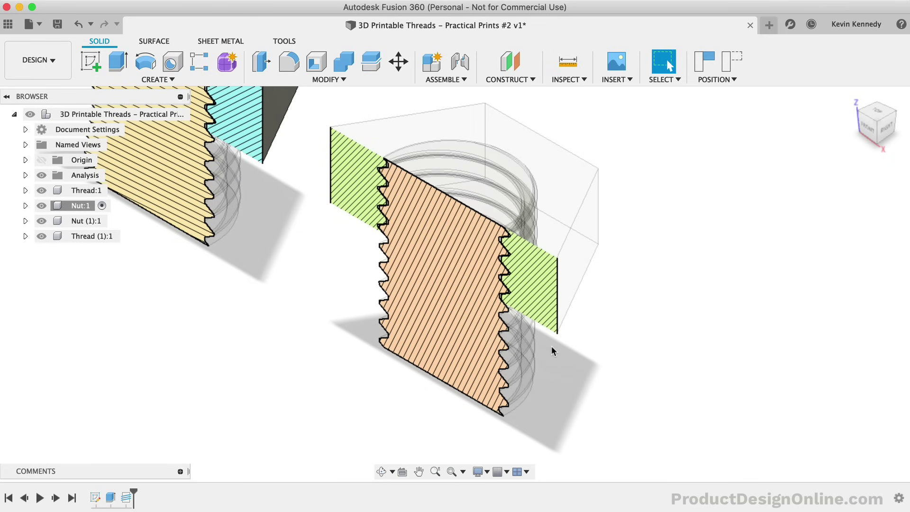
pyautogui.scroll(5, 551, 349)
pyautogui.hscroll(5, 552, 350)
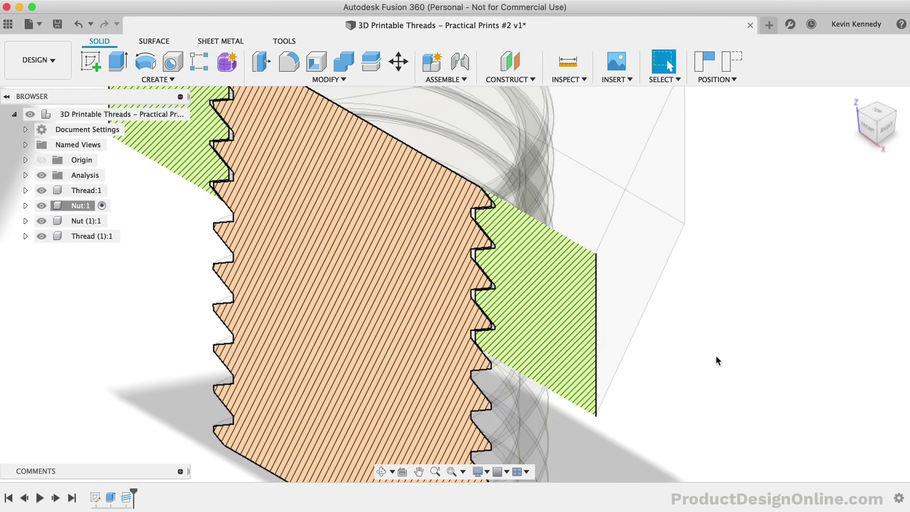
pyautogui.moveTo(877, 144)
pyautogui.mouseDown()
pyautogui.moveTo(877, 122)
pyautogui.moveTo(876, 144)
pyautogui.mouseUp()
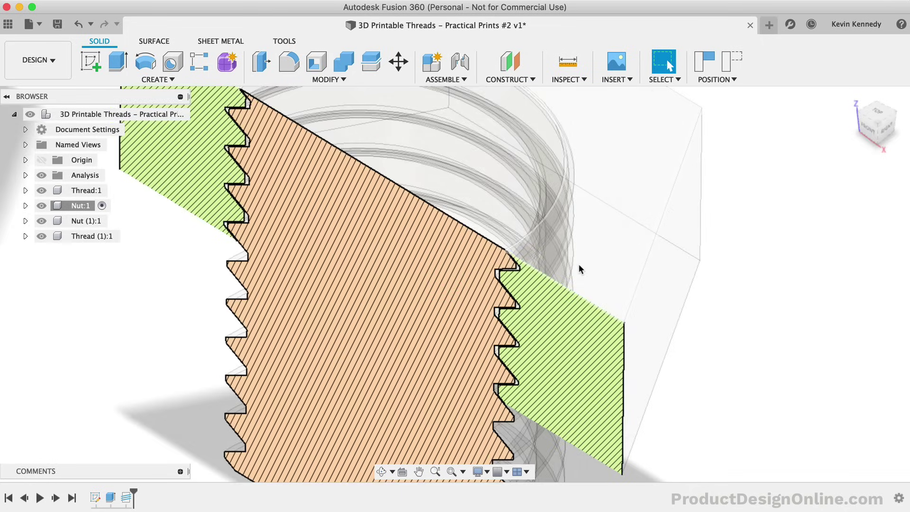
# Step: Hide Nut (1):1 and make Thread (1):1 the active component
pyautogui.click(41, 221)
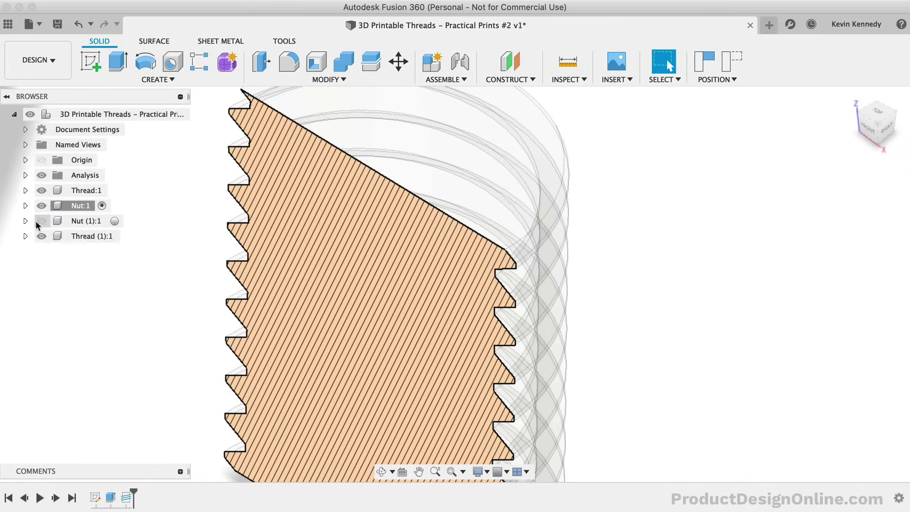
pyautogui.click(124, 236)
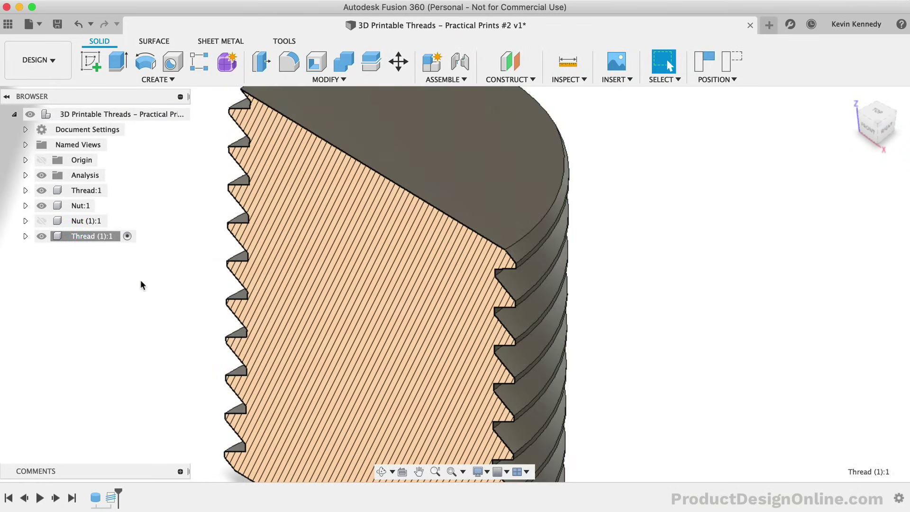
pyautogui.scroll(3, 638, 283)
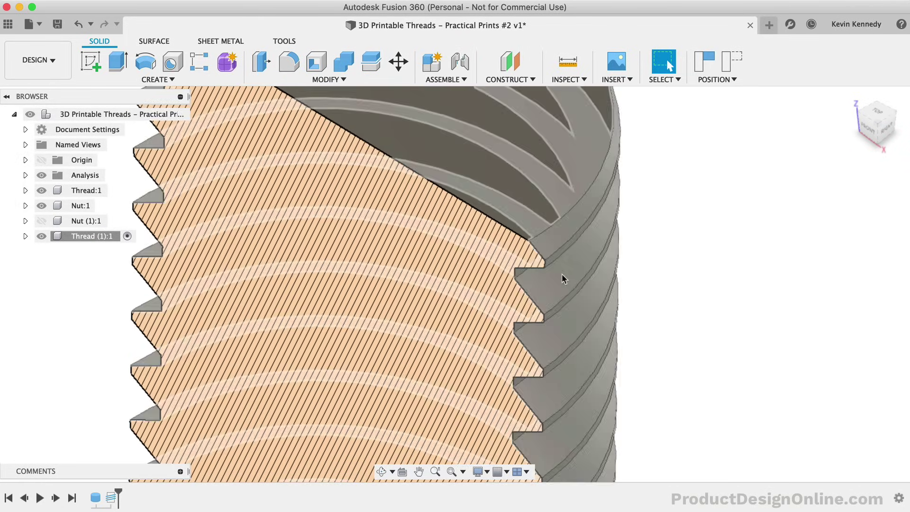
# Step: Offset the first helical thread face of Thread (1):1 by -0.1 mm
pyautogui.click(560, 275)
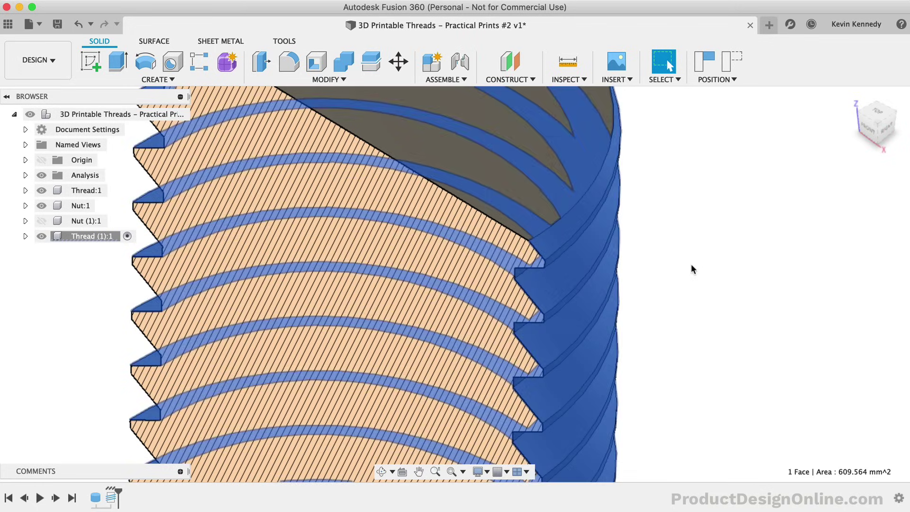
pyautogui.click(691, 264)
pyautogui.click(545, 281)
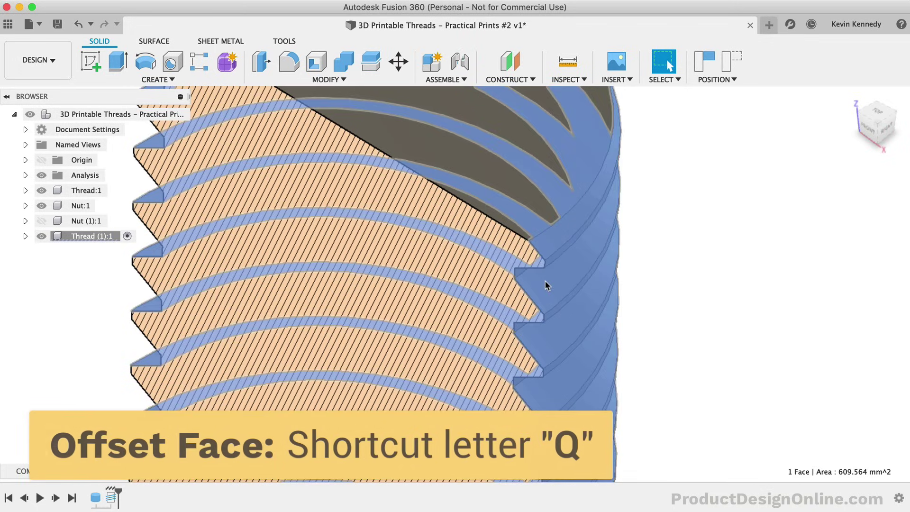
pyautogui.press('q')
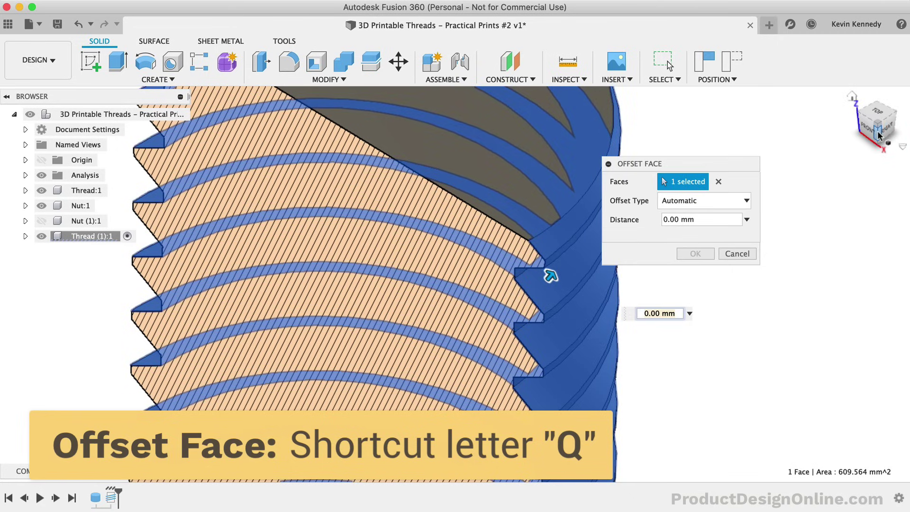
pyautogui.moveTo(876, 127); pyautogui.dragTo(877, 118)
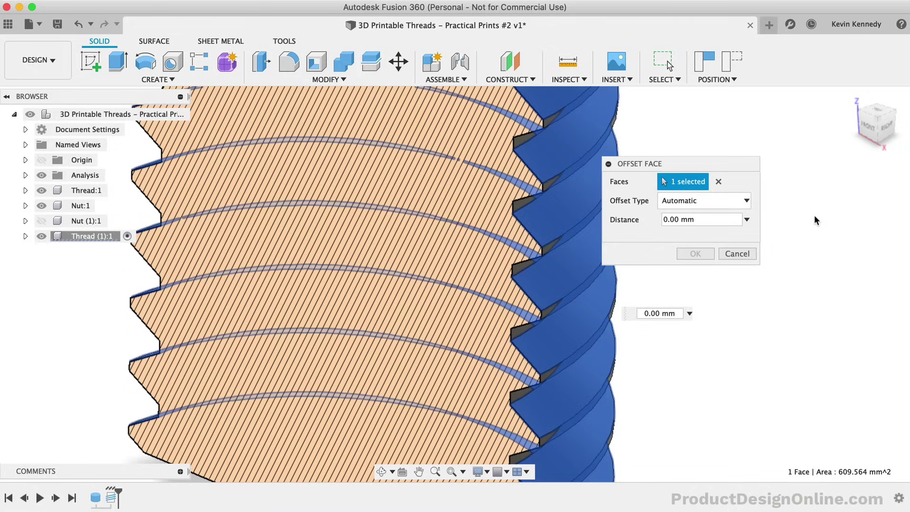
pyautogui.click(879, 133)
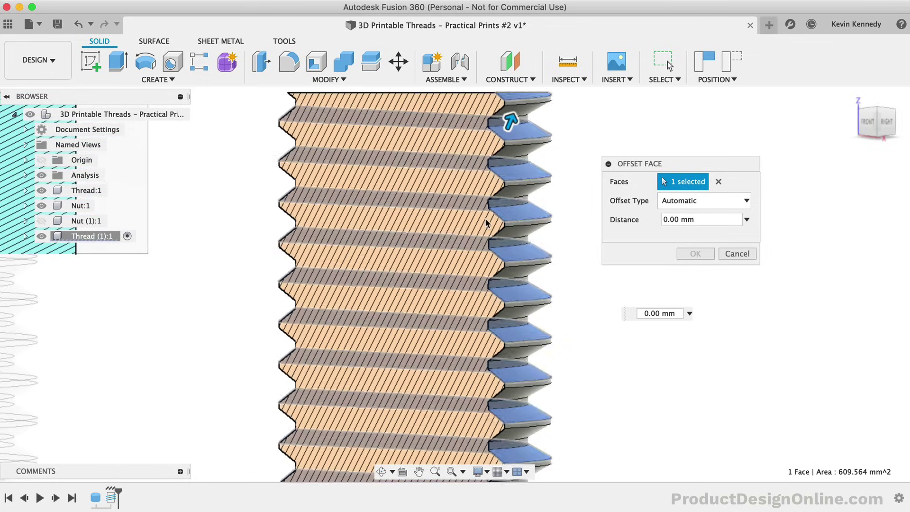
pyautogui.doubleClick(679, 220)
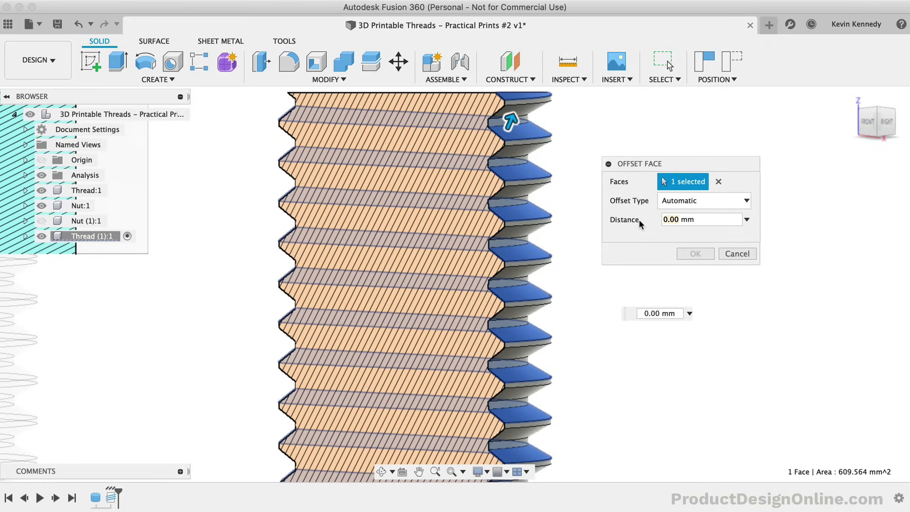
pyautogui.write('-0.2')
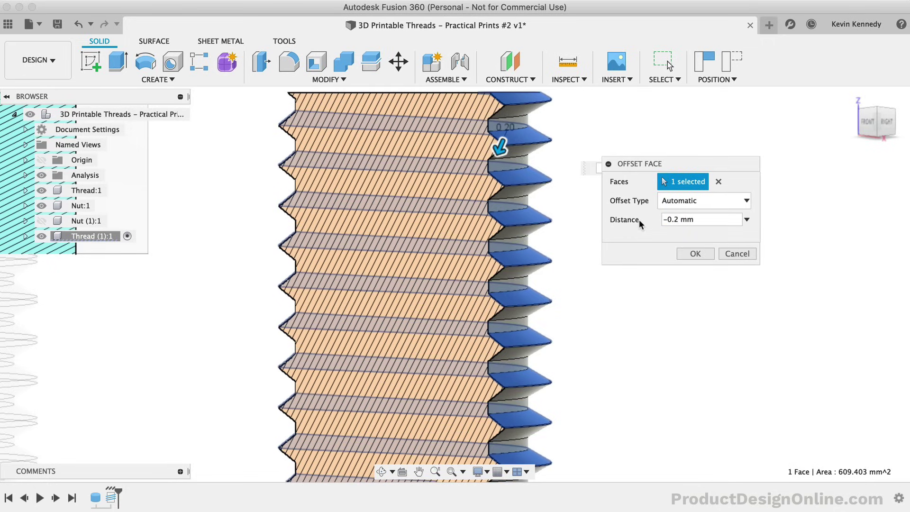
pyautogui.press('BackSpace')
pyautogui.write('1')
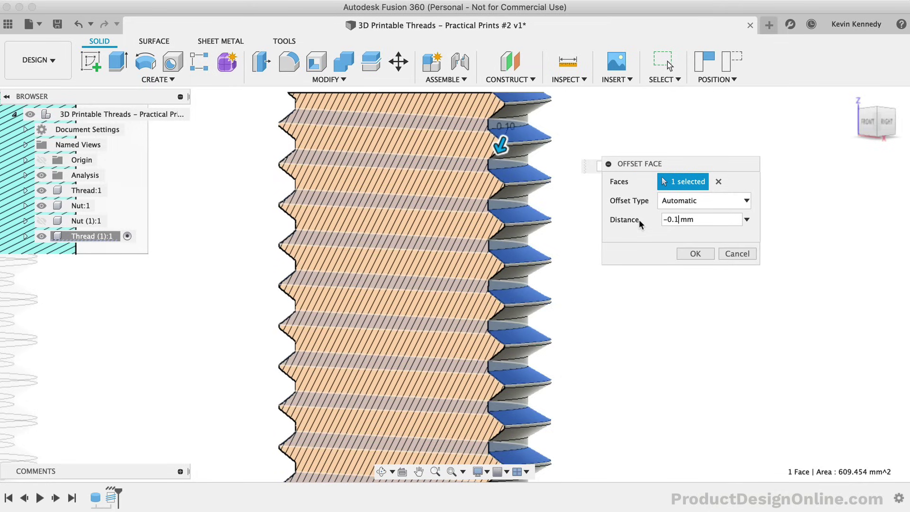
pyautogui.click(692, 255)
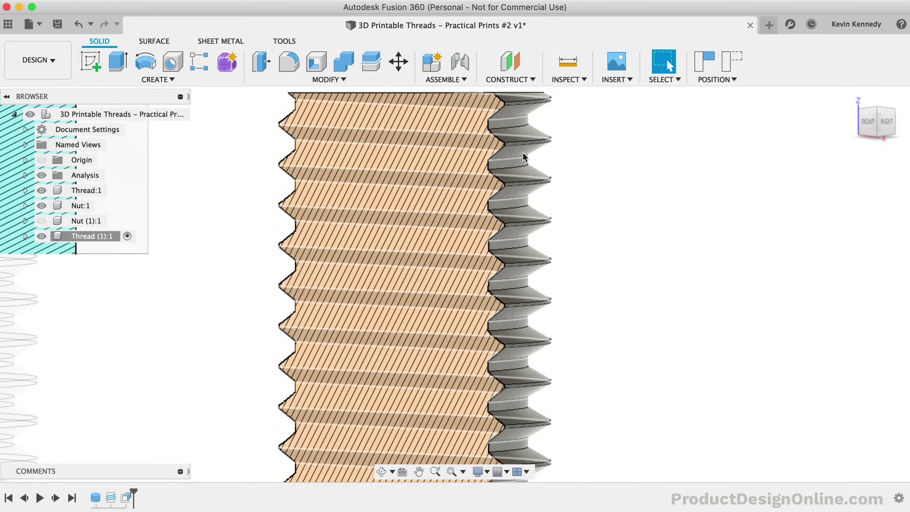
# Step: Offset the other thread flank face by -0.1 mm as well
pyautogui.click(523, 156)
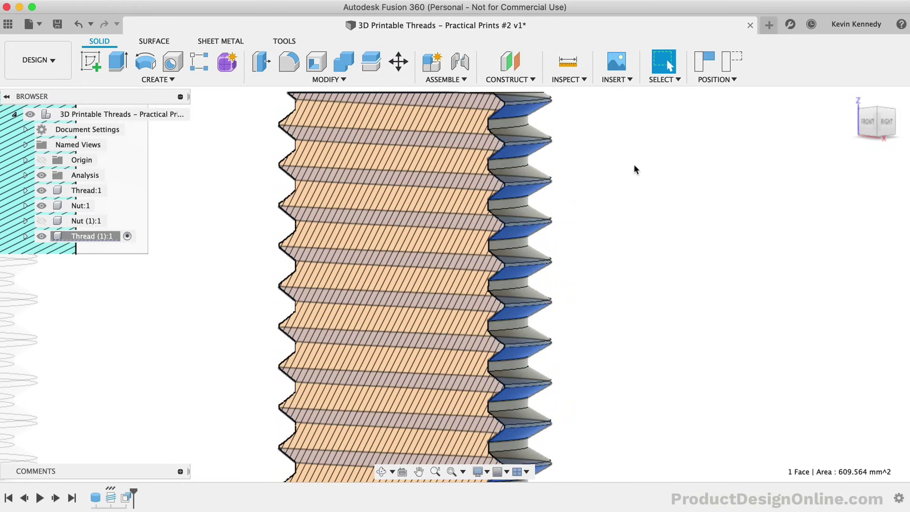
pyautogui.press('q')
pyautogui.click(669, 219)
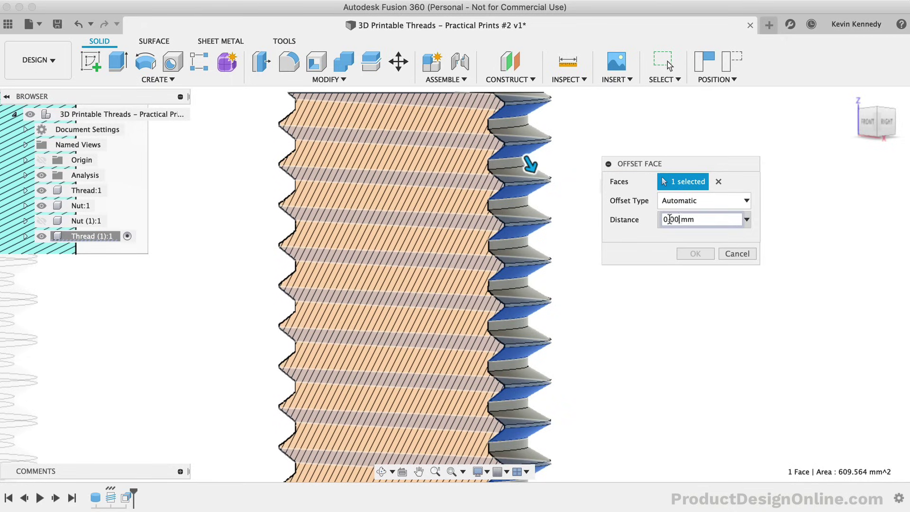
pyautogui.press('BackSpace')
pyautogui.press('BackSpace')
pyautogui.press('BackSpace')
pyautogui.press('BackSpace')
pyautogui.write('-')
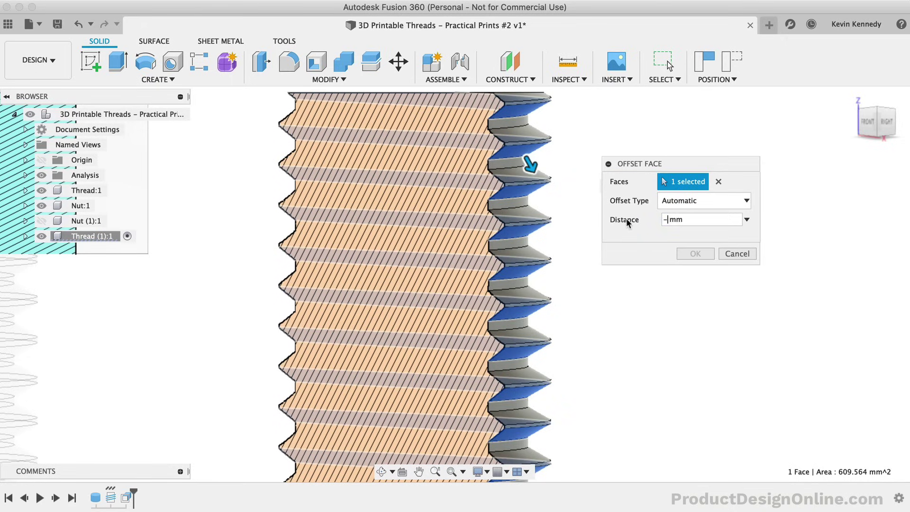
pyautogui.write('0.1')
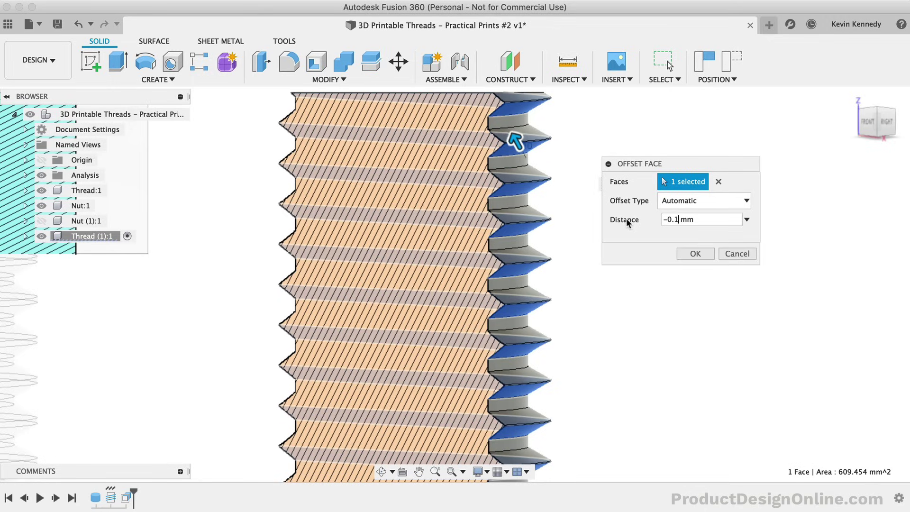
pyautogui.click(689, 254)
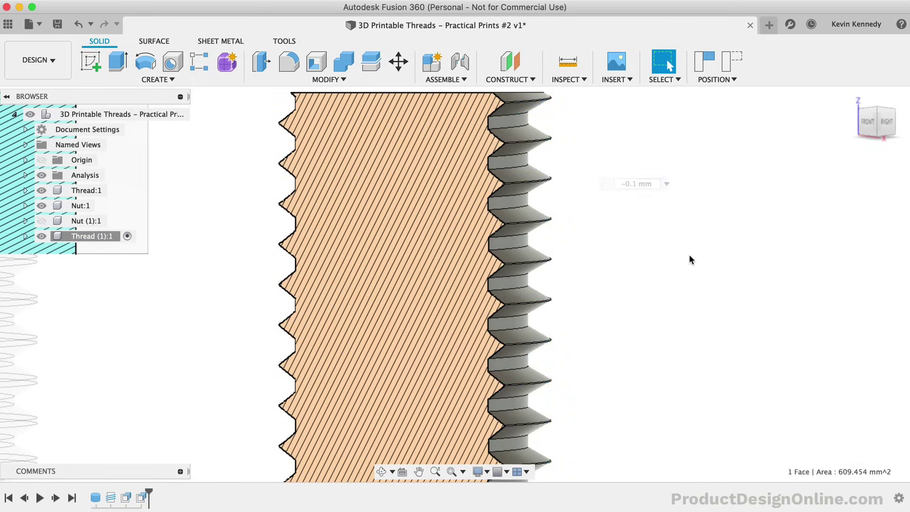
# Step: Show Nut (1):1 again and zoom in from the front on the gap around the threads
pyautogui.click(42, 221)
pyautogui.click(868, 122)
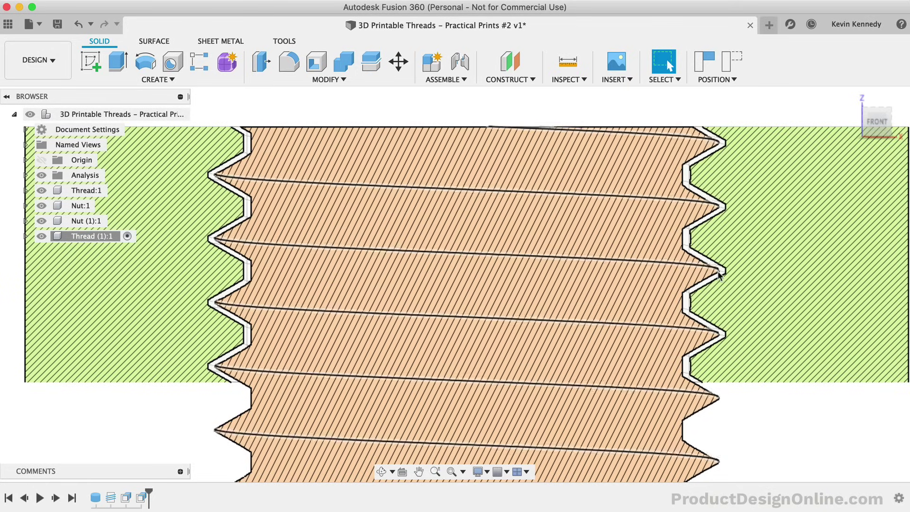
pyautogui.scroll(-3, 739, 408)
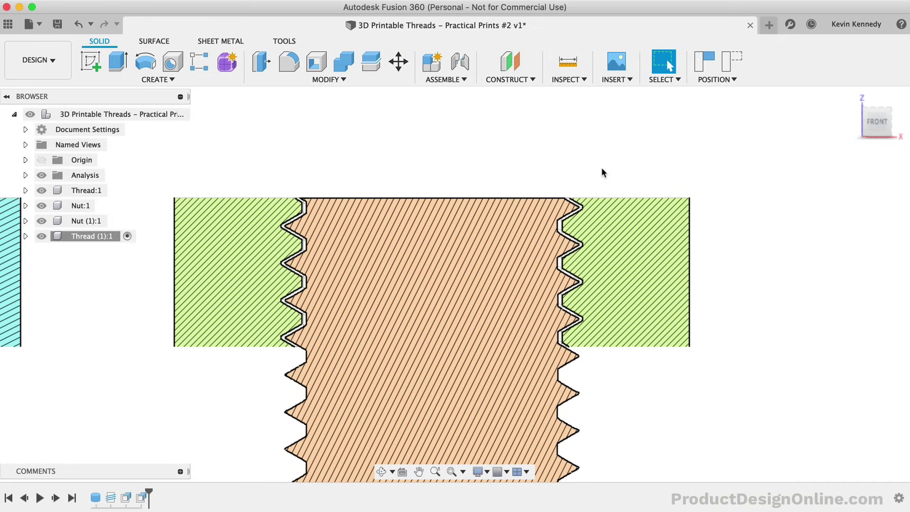
# Step: Turn off the section analysis and keep the moved components in place
pyautogui.click(41, 175)
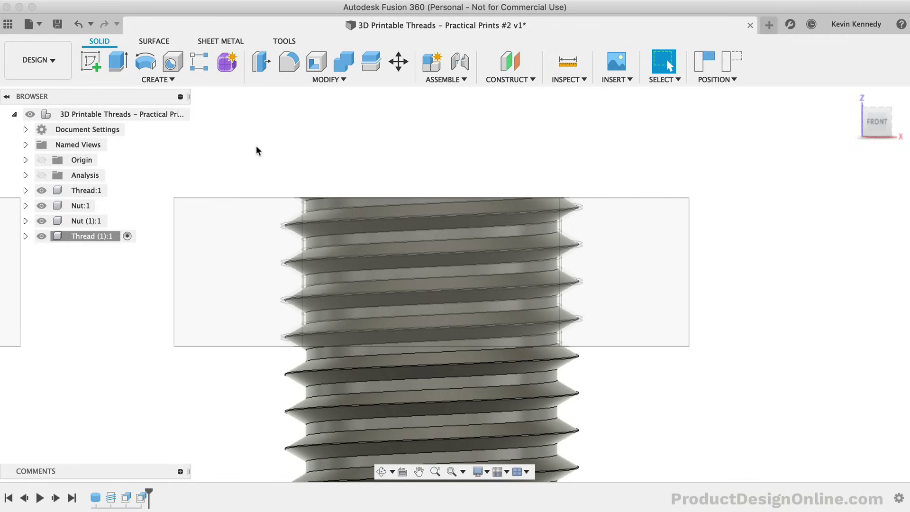
pyautogui.click(890, 109)
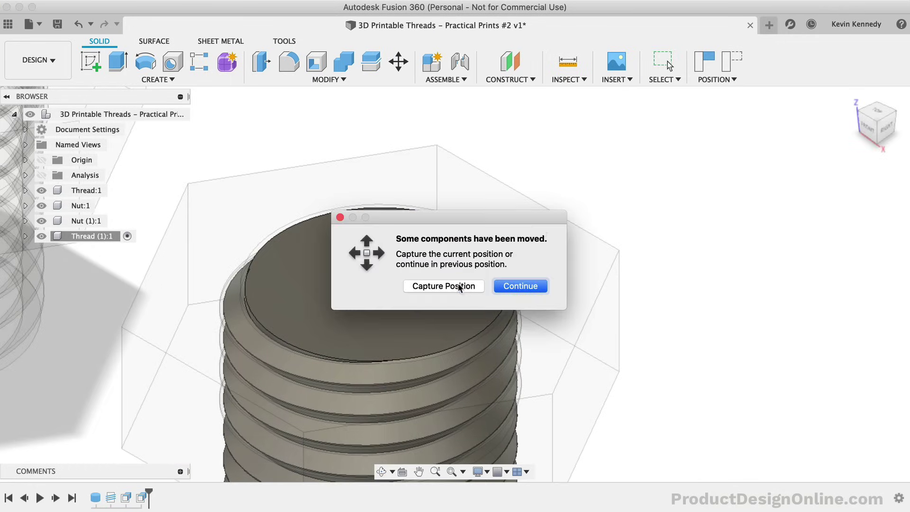
pyautogui.click(458, 286)
# Step: Sketch a bold Arial Black '-0.1' label, 4 mm high, on the right bolt's top face
pyautogui.write('stext')
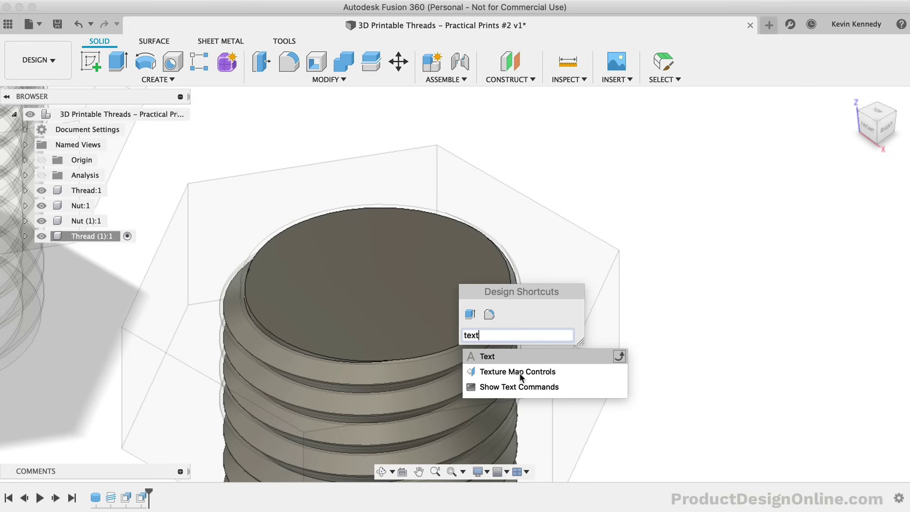
pyautogui.press('Return')
pyautogui.click(351, 311)
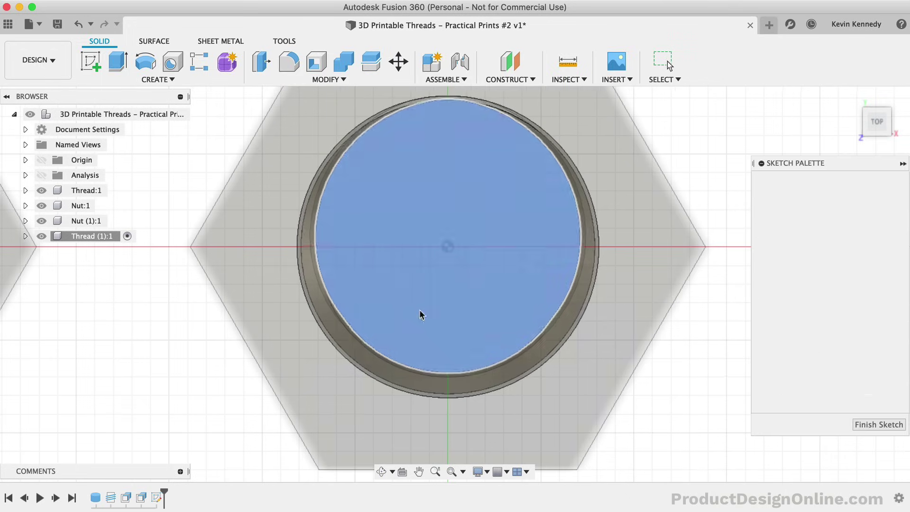
pyautogui.click(424, 286)
pyautogui.write('-')
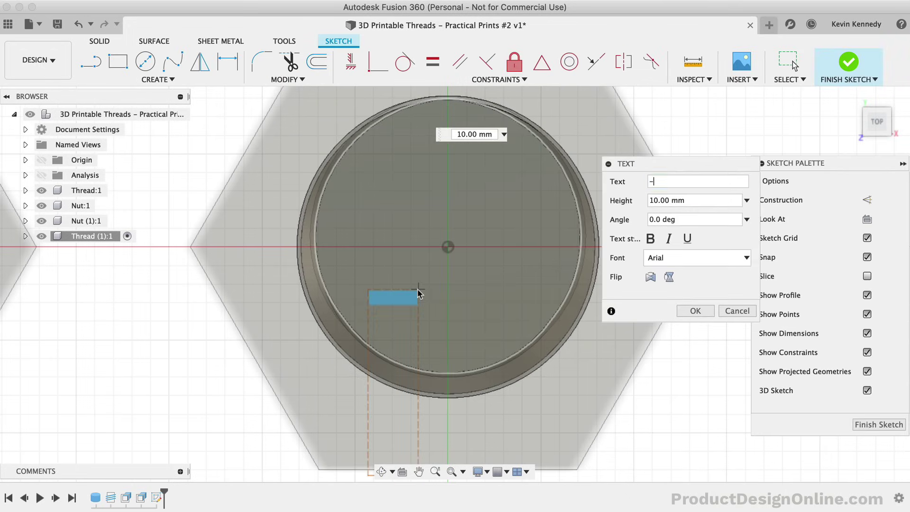
pyautogui.write('0.1')
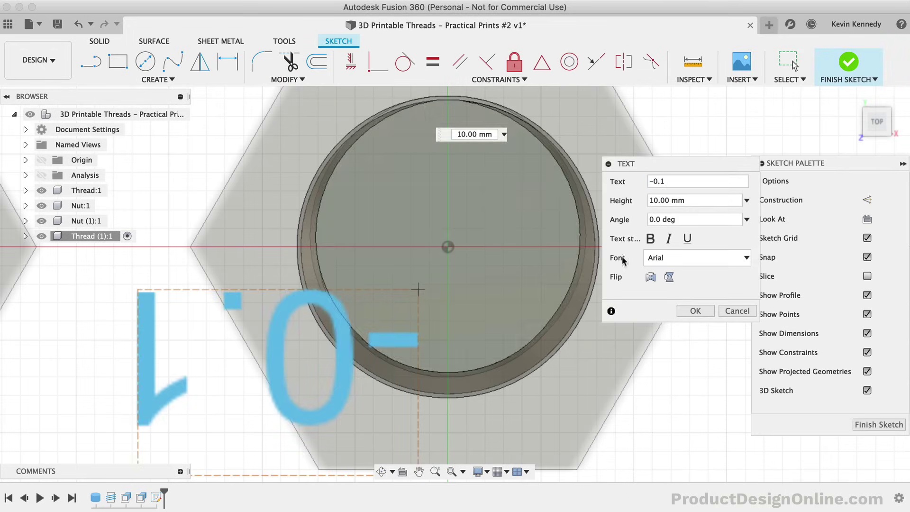
pyautogui.click(651, 238)
pyautogui.click(654, 257)
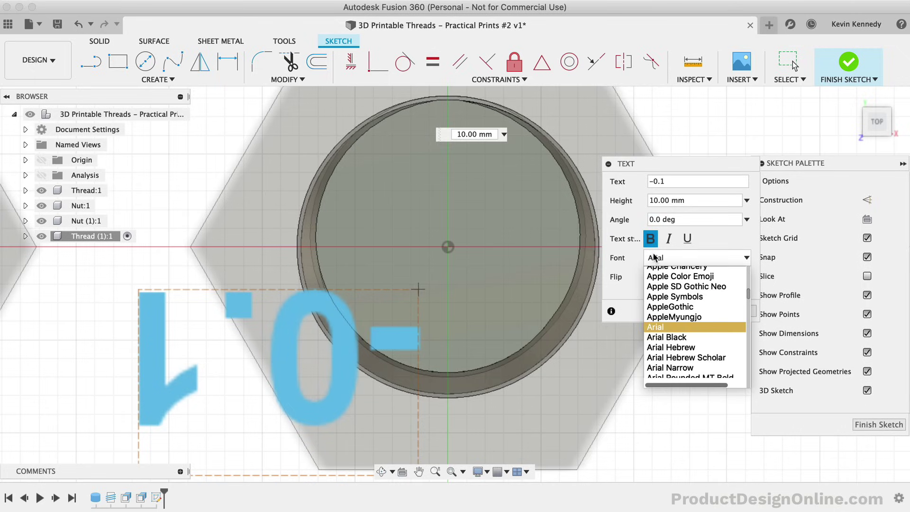
pyautogui.click(666, 337)
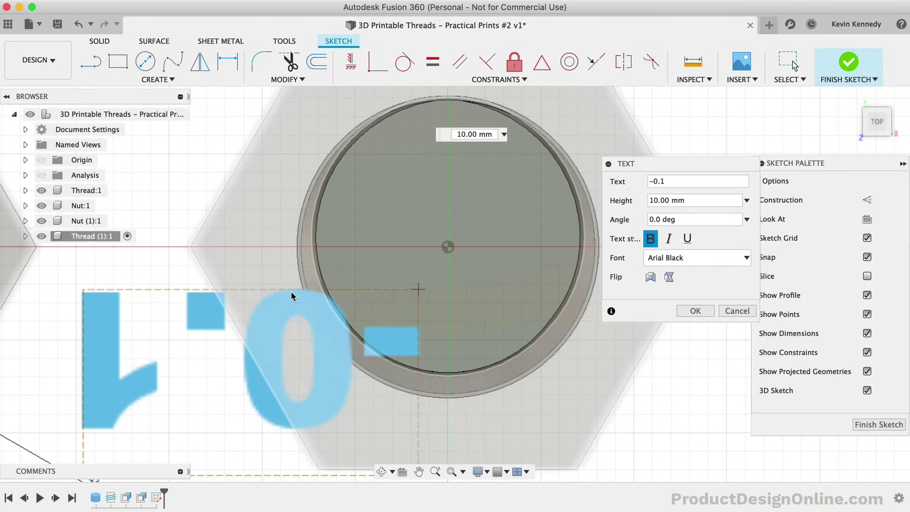
pyautogui.scroll(-5, 294, 295)
pyautogui.scroll(-2, 476, 280)
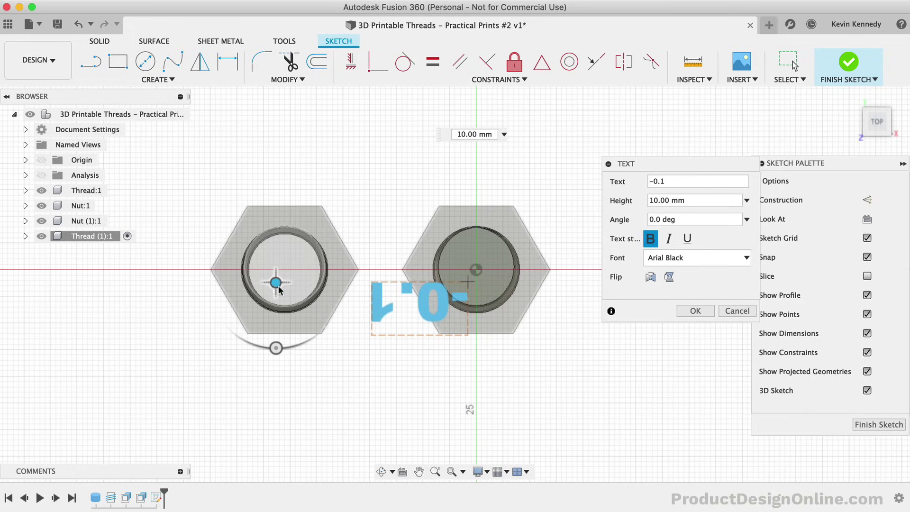
pyautogui.moveTo(276, 284); pyautogui.dragTo(301, 261)
pyautogui.doubleClick(655, 200)
pyautogui.write('4')
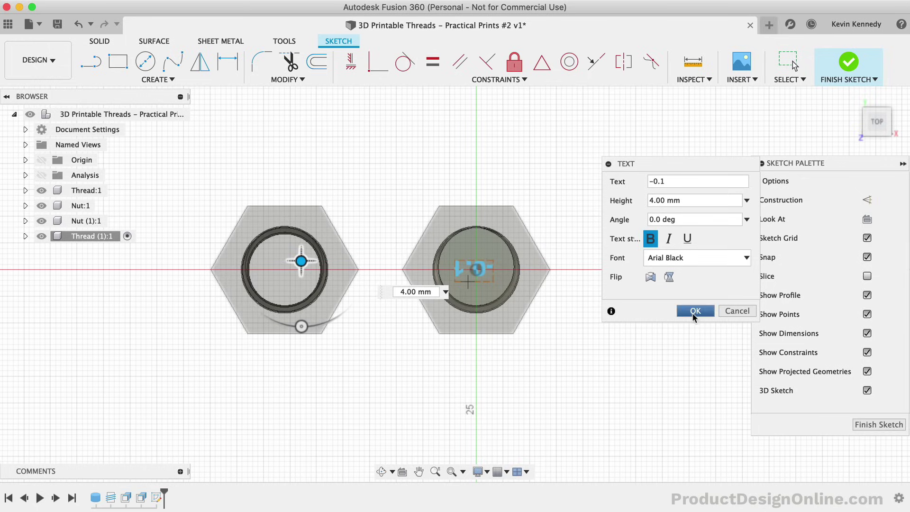
pyautogui.click(693, 312)
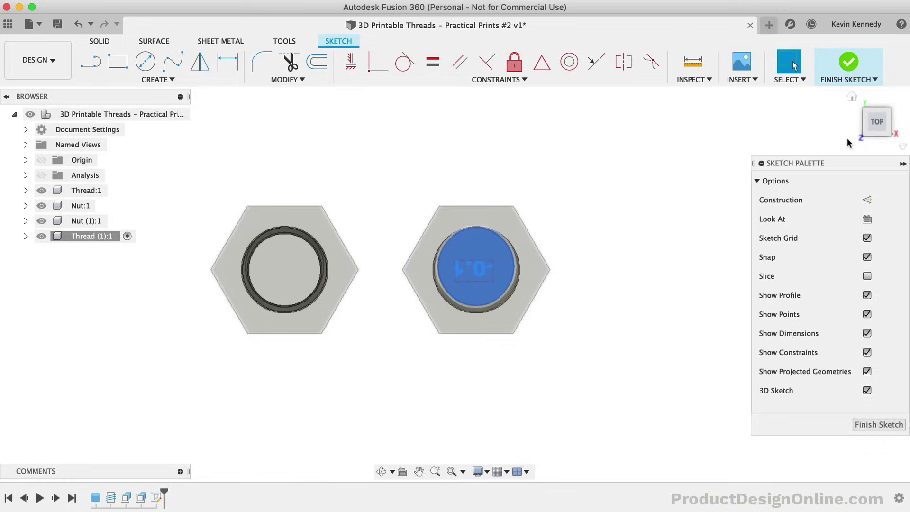
# Step: Extrude the label text -0.2 mm as a cut into the bolt
pyautogui.press('e')
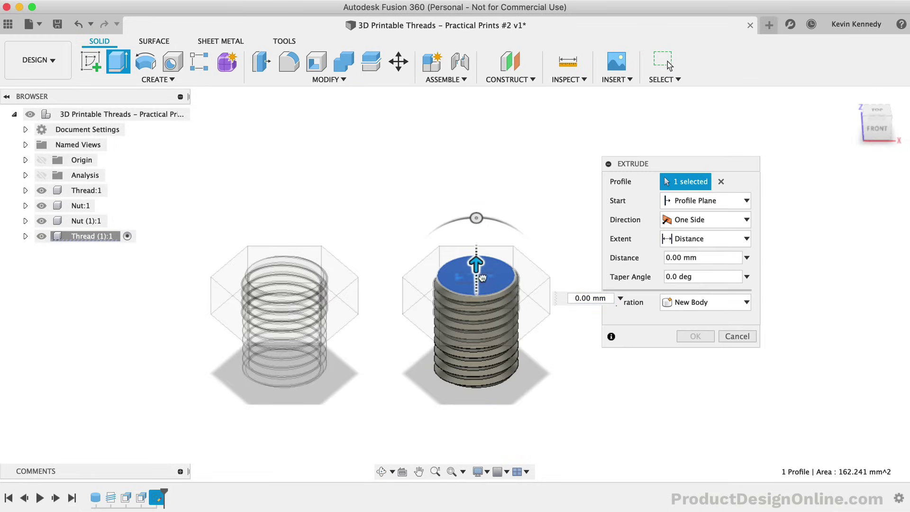
pyautogui.click(480, 281)
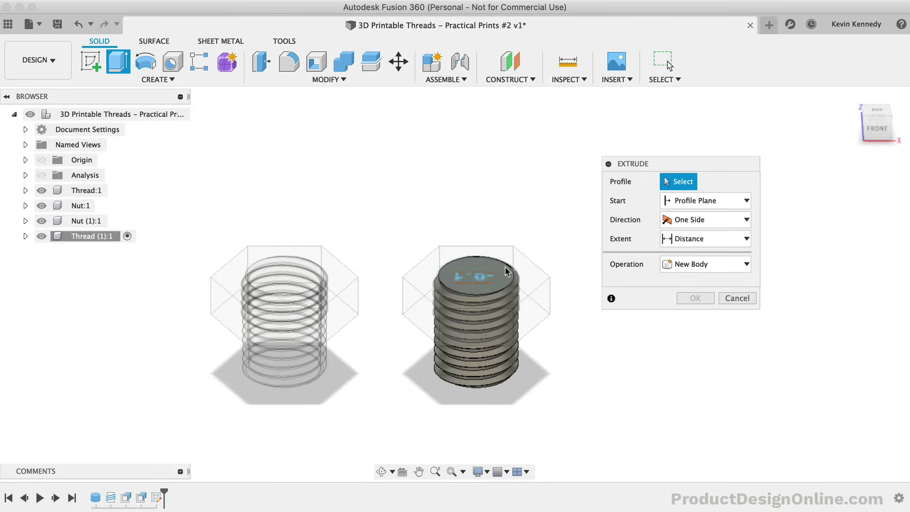
pyautogui.click(479, 280)
pyautogui.write('-0.2')
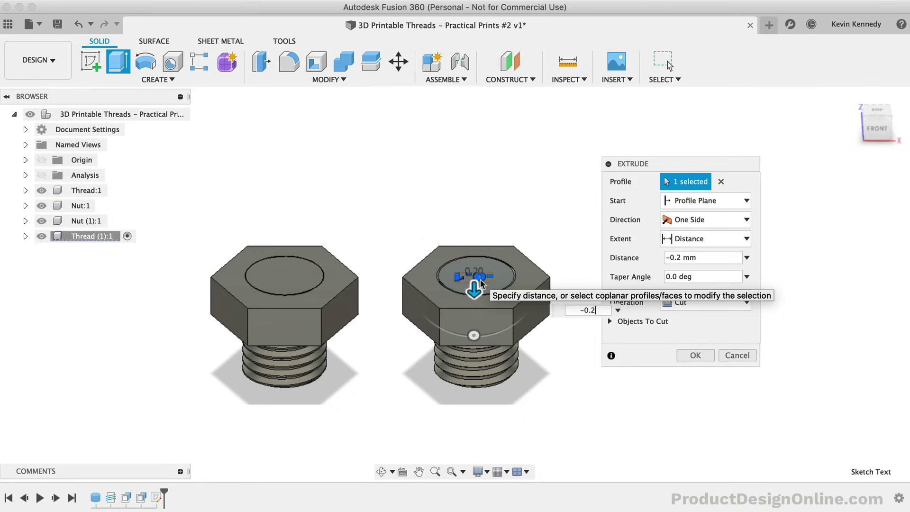
pyautogui.press('Return')
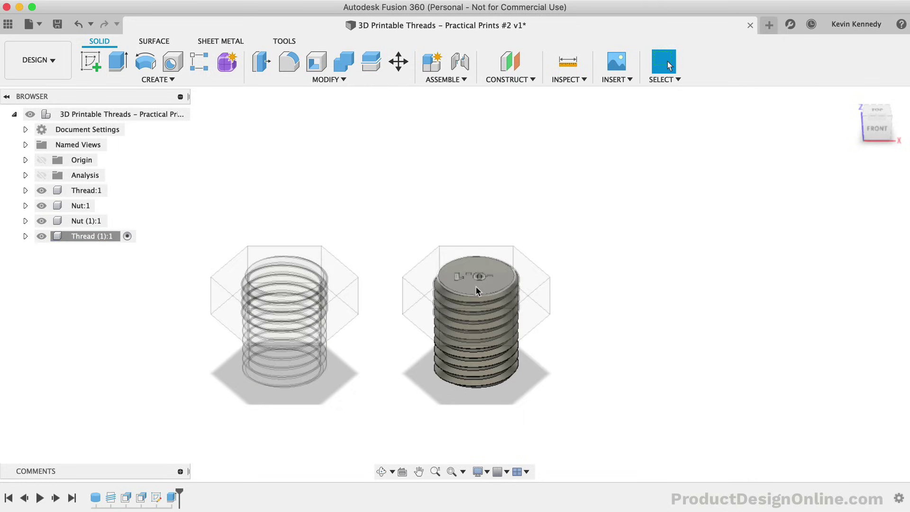
# Step: Activate Nut (1):1 and place a bold Arial Black 4 mm '-0.1' label near its top face's edge
pyautogui.click(114, 221)
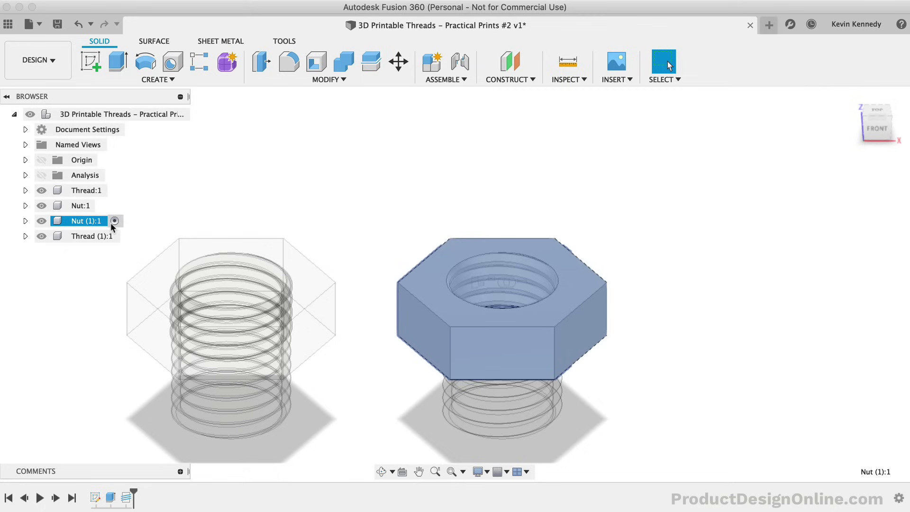
pyautogui.click(372, 207)
pyautogui.write('ste')
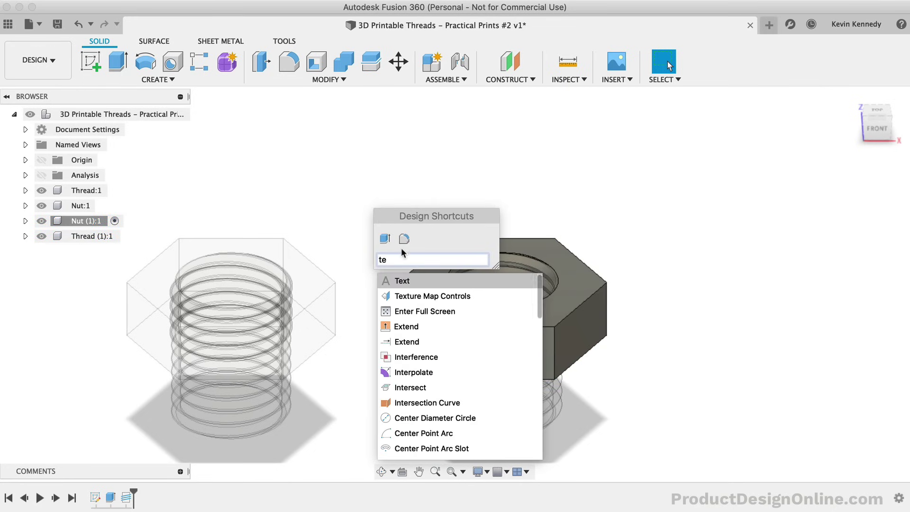
pyautogui.press('Return')
pyautogui.click(447, 261)
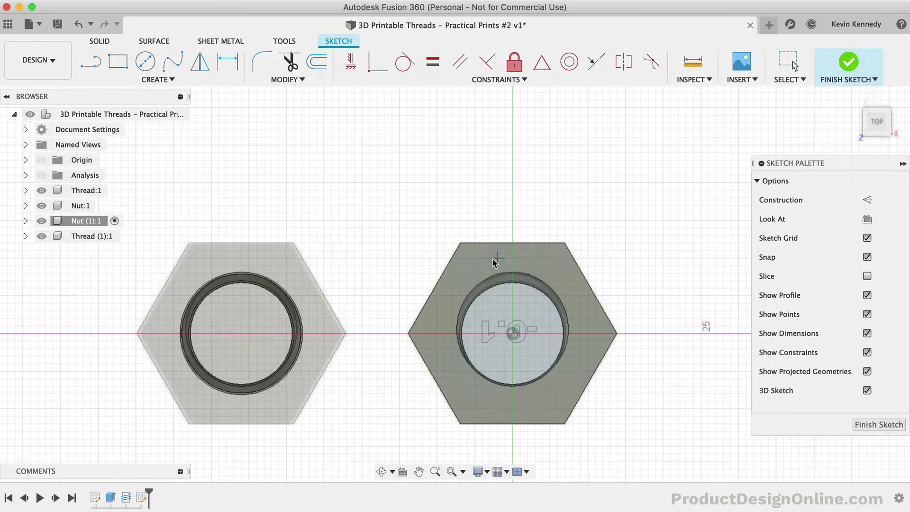
pyautogui.click(482, 259)
pyautogui.write('-0.1')
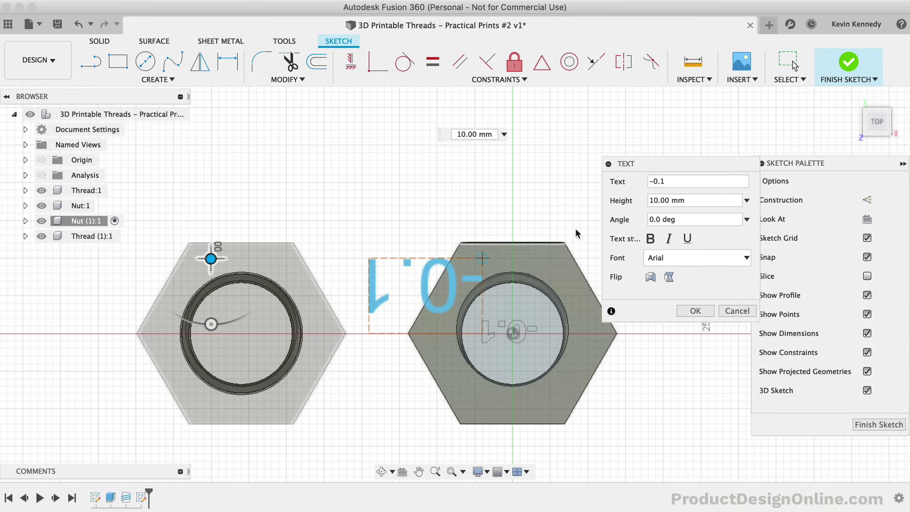
pyautogui.click(650, 239)
pyautogui.click(697, 257)
pyautogui.click(664, 400)
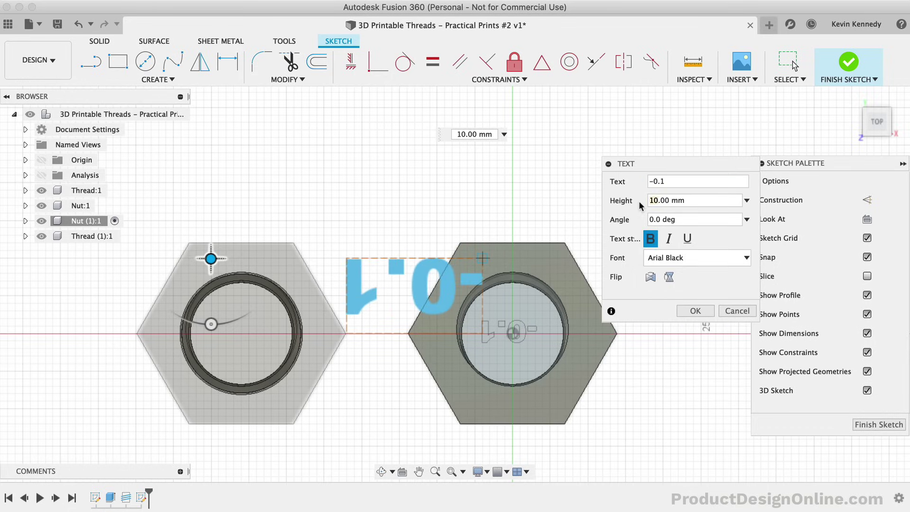
pyautogui.write('4')
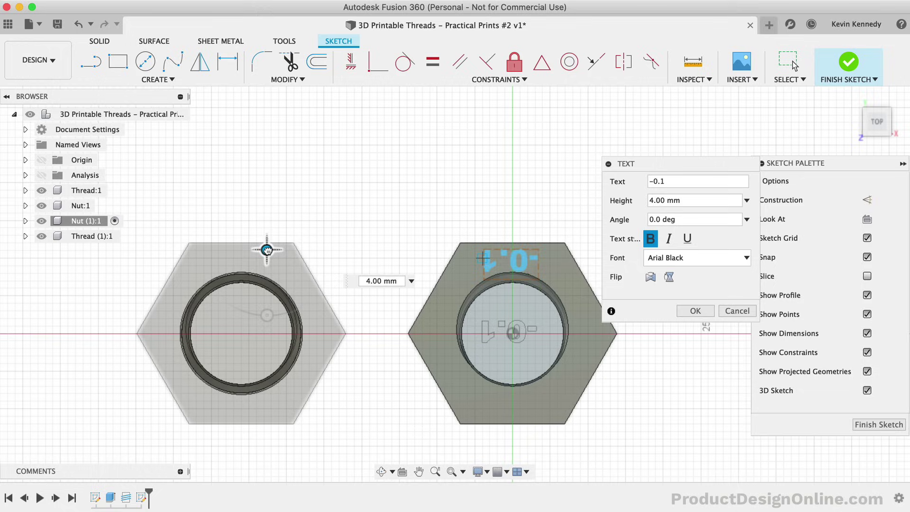
pyautogui.moveTo(261, 252); pyautogui.dragTo(268, 393)
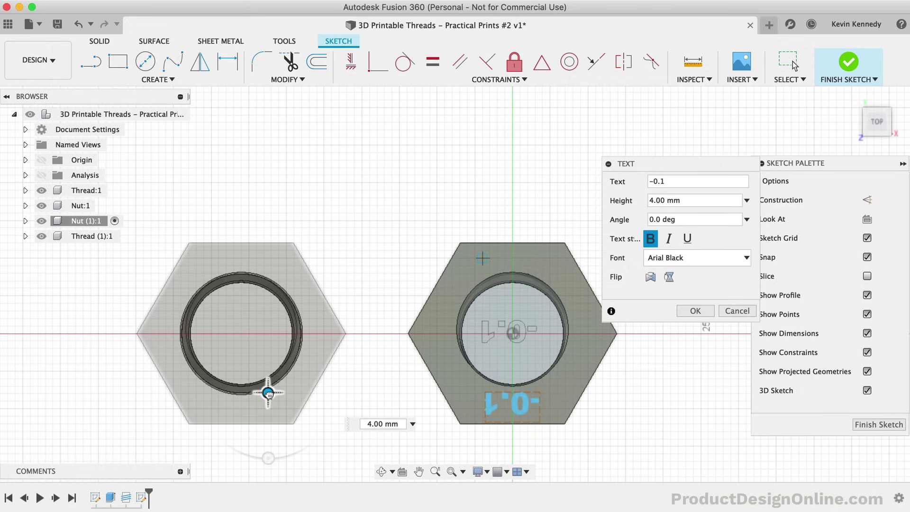
pyautogui.click(268, 393)
pyautogui.click(693, 311)
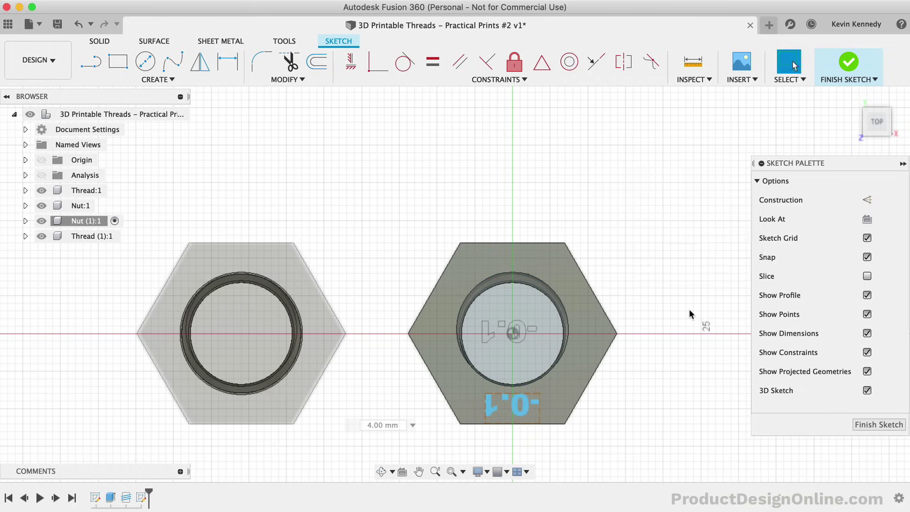
# Step: Cut the nut's label 0.2 mm deep with a -0.2 mm extrude
pyautogui.press('e')
pyautogui.click(483, 317)
pyautogui.write('-')
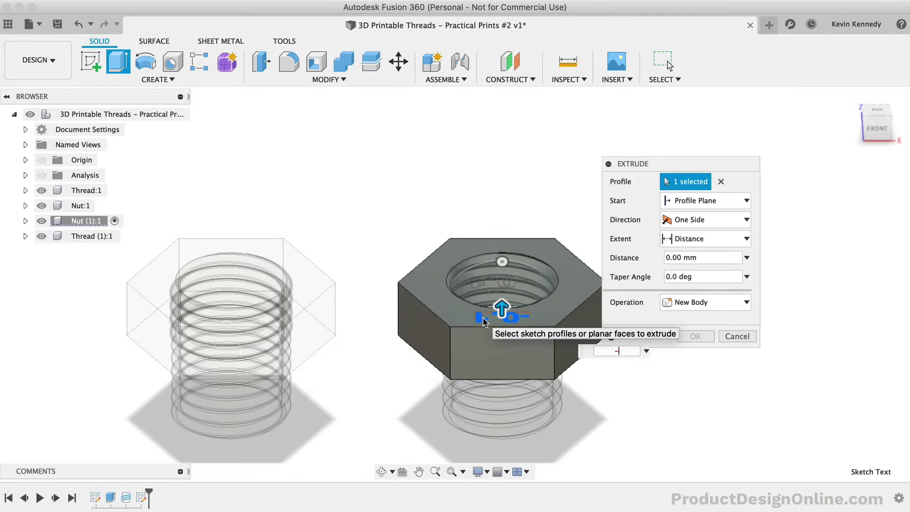
pyautogui.write('.2')
pyautogui.press('Return')
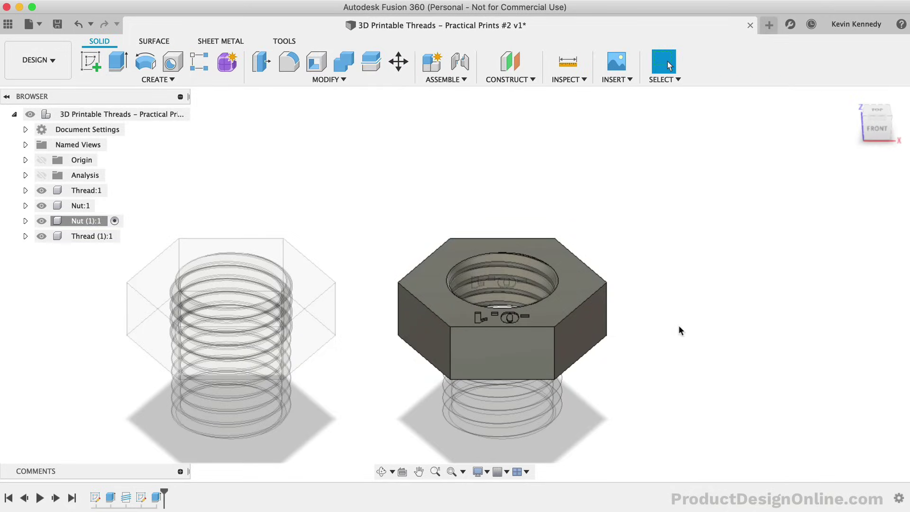
# Step: Copy Nut (1):1 and Thread (1):1, paste them as a new set, and move it 41 mm along X
pyautogui.click(853, 98)
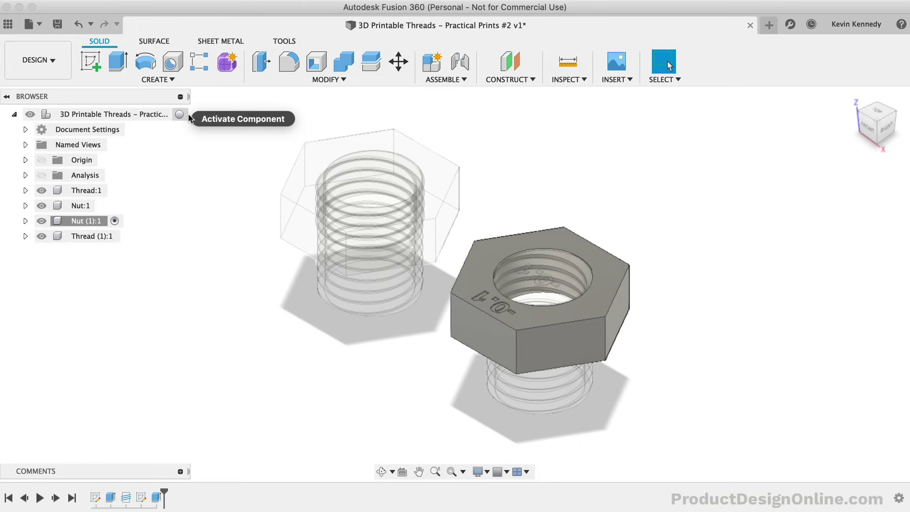
pyautogui.click(179, 114)
pyautogui.click(81, 236)
pyautogui.keyDown('shift'); pyautogui.click(81, 221); pyautogui.keyUp('shift')
pyautogui.rightClick(81, 222)
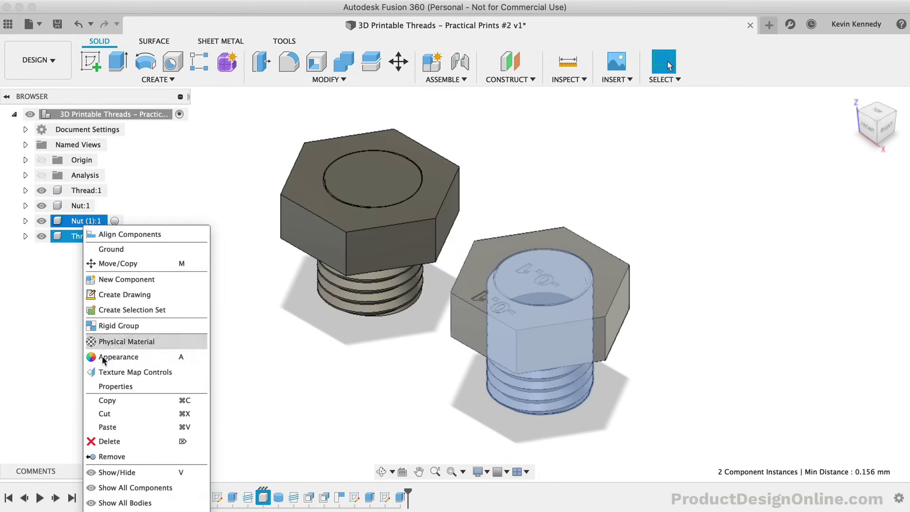
pyautogui.click(113, 400)
pyautogui.rightClick(109, 114)
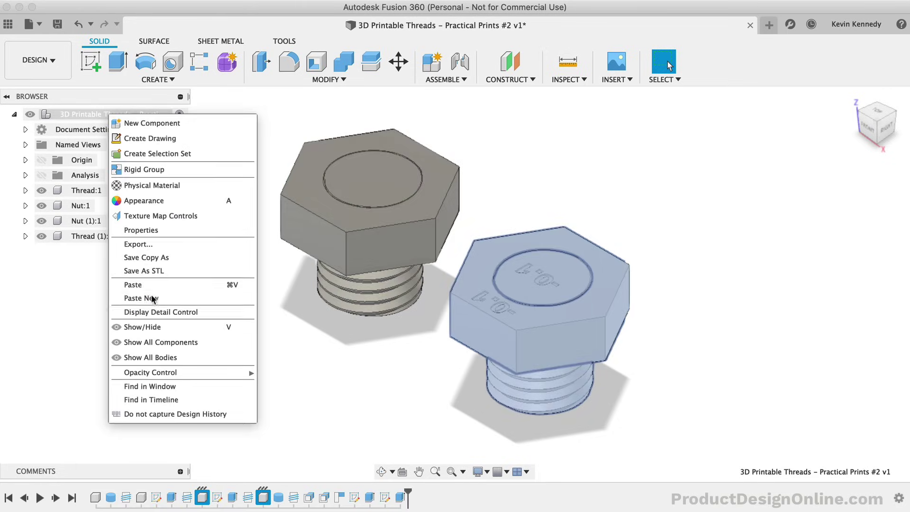
pyautogui.click(141, 297)
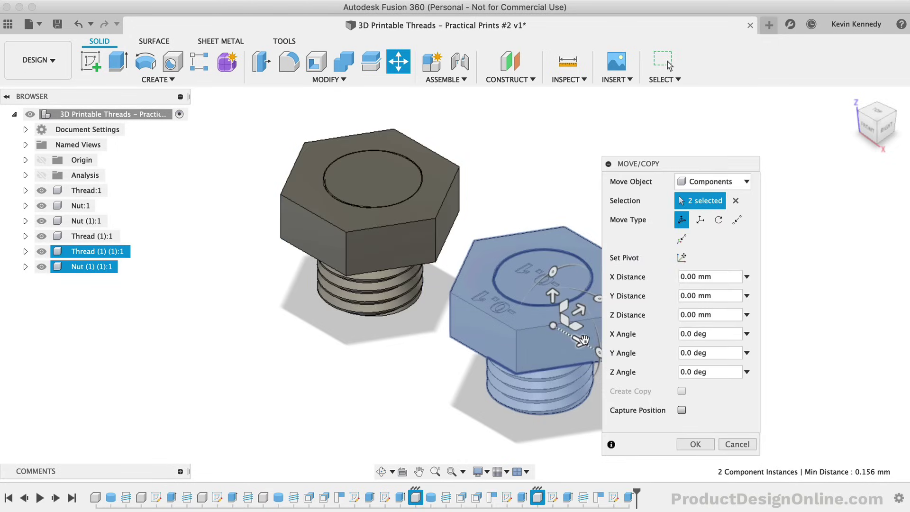
pyautogui.moveTo(581, 327); pyautogui.dragTo(763, 477)
pyautogui.click(695, 444)
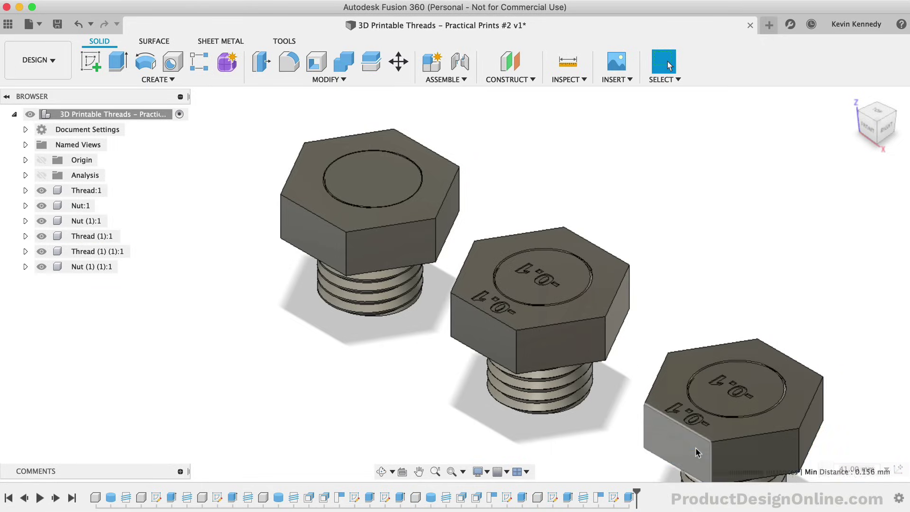
pyautogui.click(42, 175)
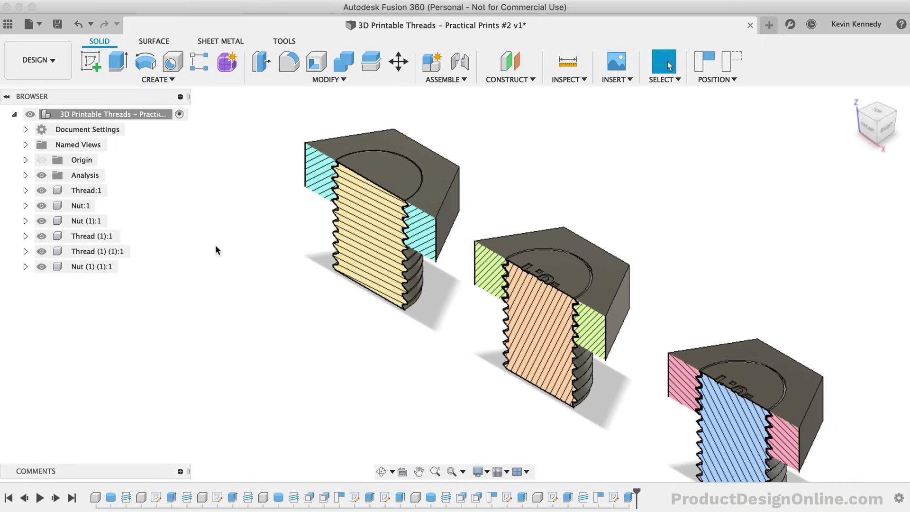
pyautogui.scroll(-5, 215, 244)
pyautogui.scroll(5, 551, 416)
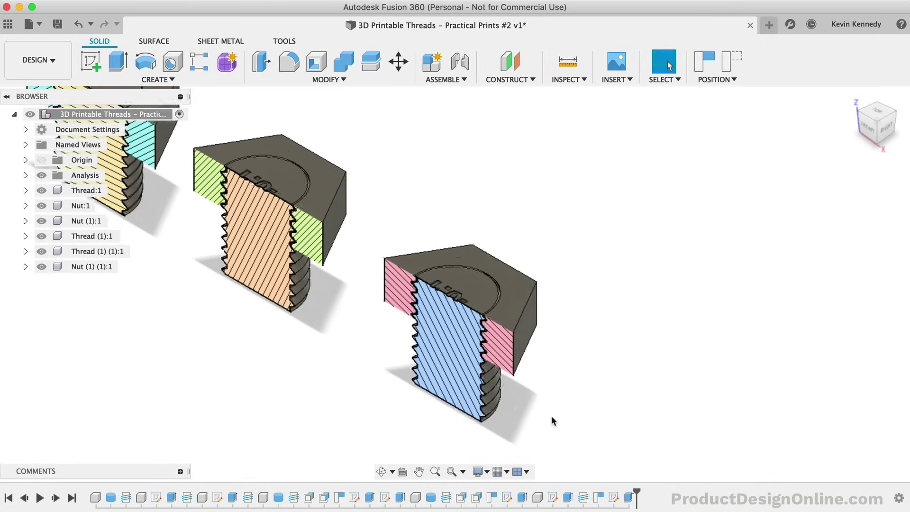
pyautogui.click(137, 251)
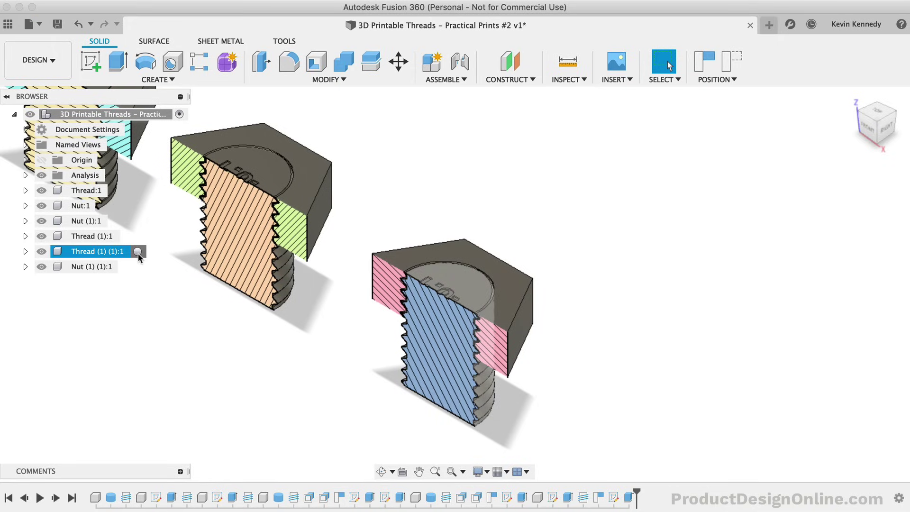
pyautogui.click(137, 252)
pyautogui.click(326, 367)
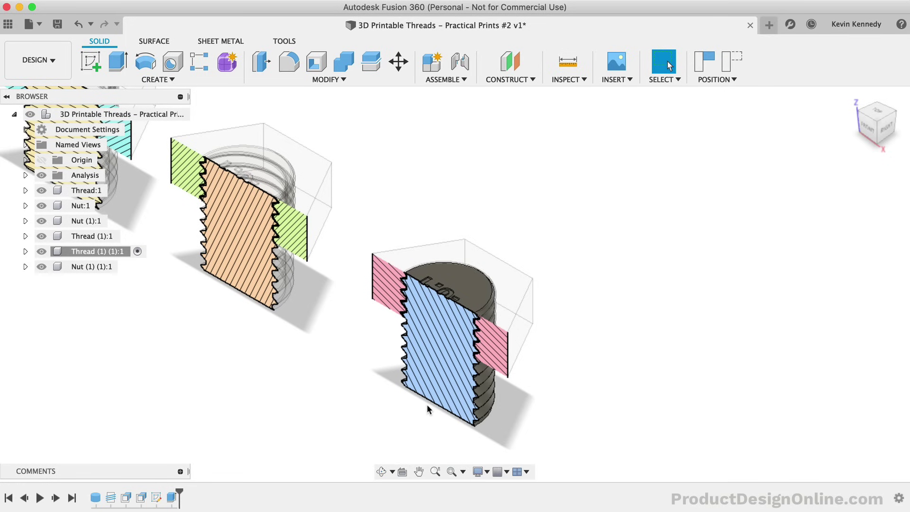
pyautogui.scroll(5, 427, 404)
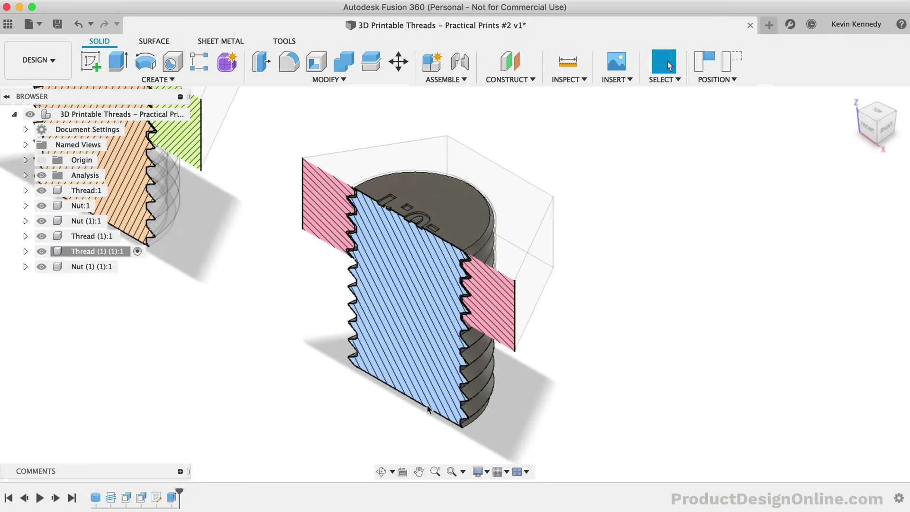
pyautogui.keyDown('shift'); pyautogui.moveTo(427, 404); pyautogui.dragTo(527, 317, button='middle'); pyautogui.keyUp('shift')
pyautogui.scroll(6, 526, 317)
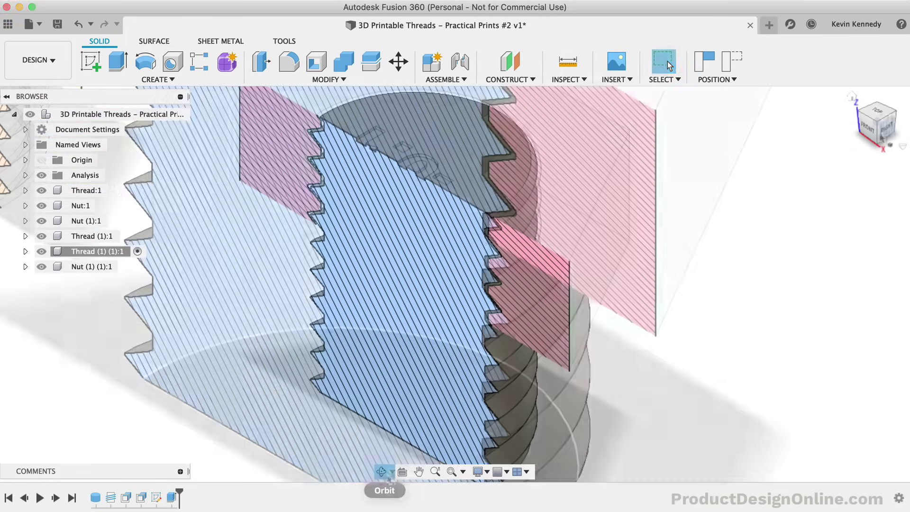
pyautogui.click(382, 472)
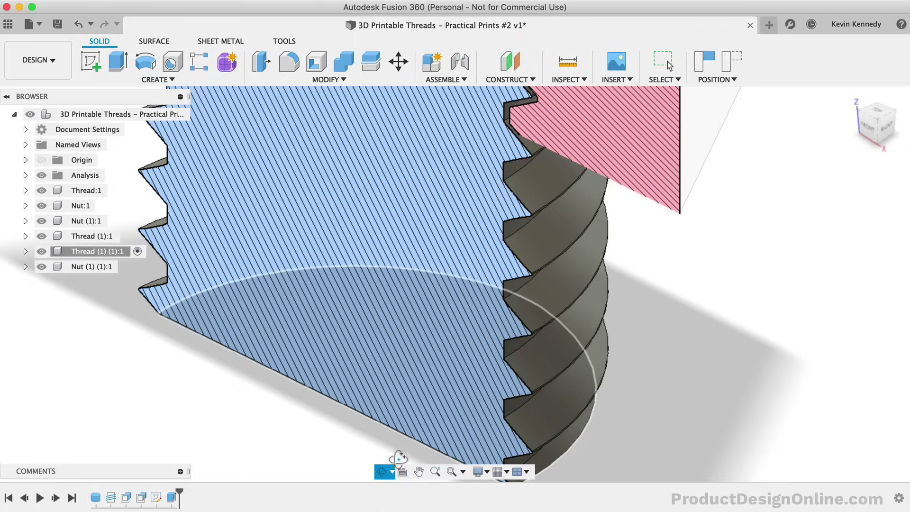
pyautogui.click(392, 472)
pyautogui.click(406, 487)
pyautogui.moveTo(516, 334); pyautogui.dragTo(532, 318)
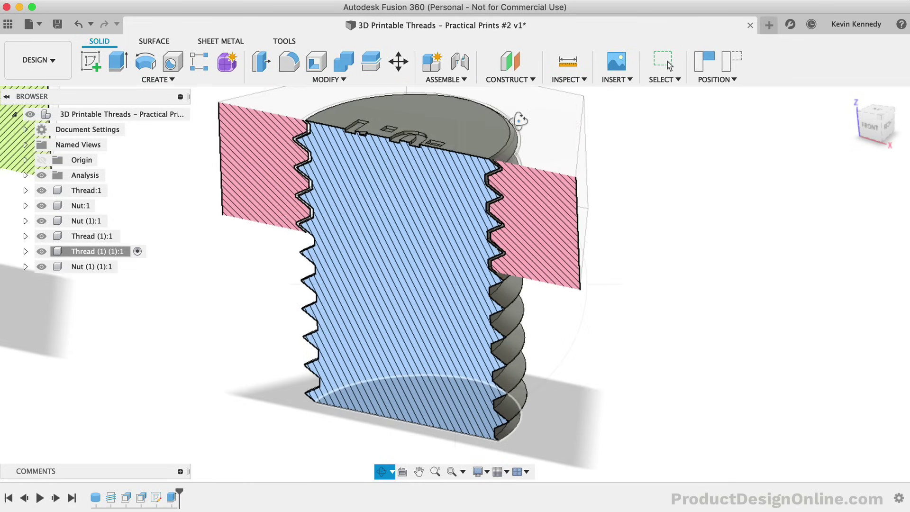
pyautogui.scroll(3, 520, 115)
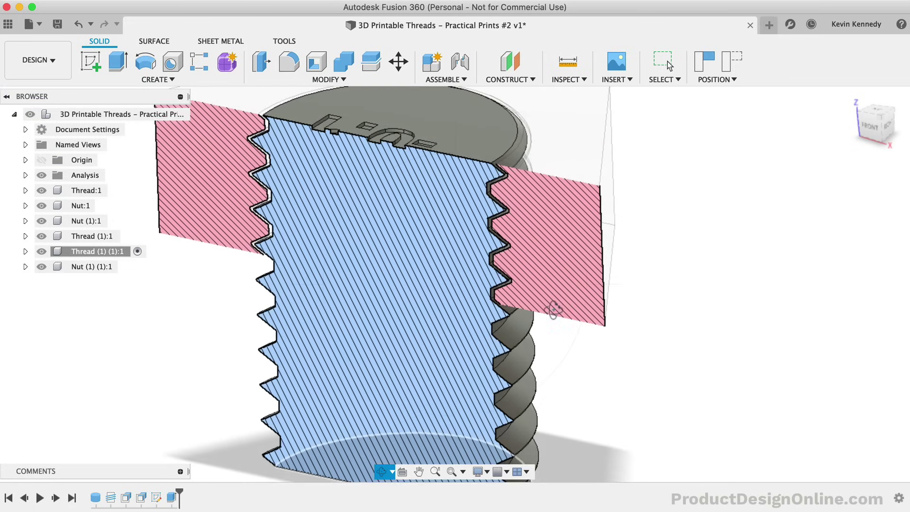
pyautogui.scroll(2, 553, 310)
pyautogui.moveTo(599, 353)
pyautogui.mouseDown()
pyautogui.moveTo(591, 331)
pyautogui.moveTo(602, 340)
pyautogui.mouseUp()
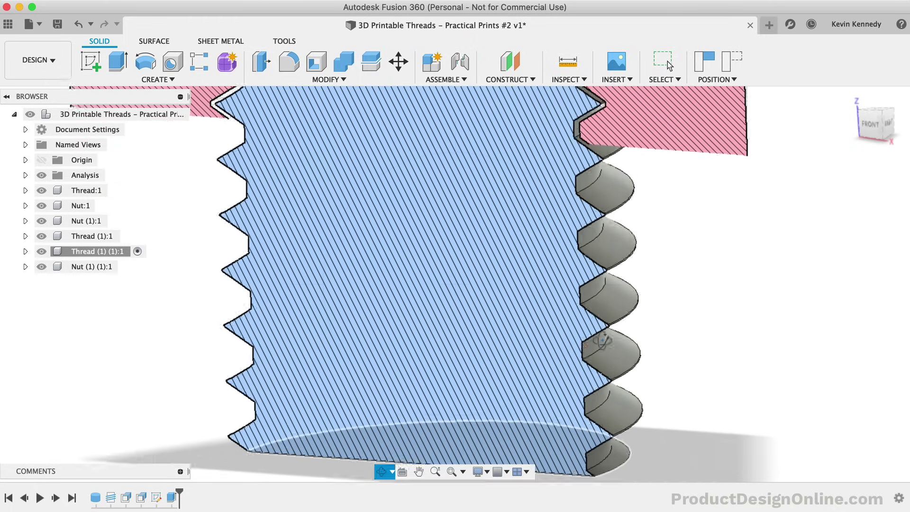
pyautogui.scroll(10, 602, 340)
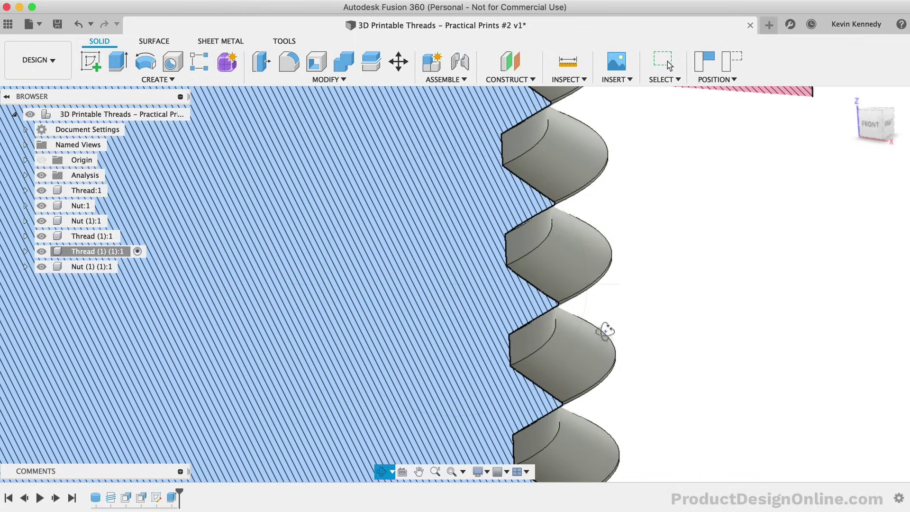
pyautogui.scroll(5, 605, 330)
pyautogui.scroll(-15, 607, 326)
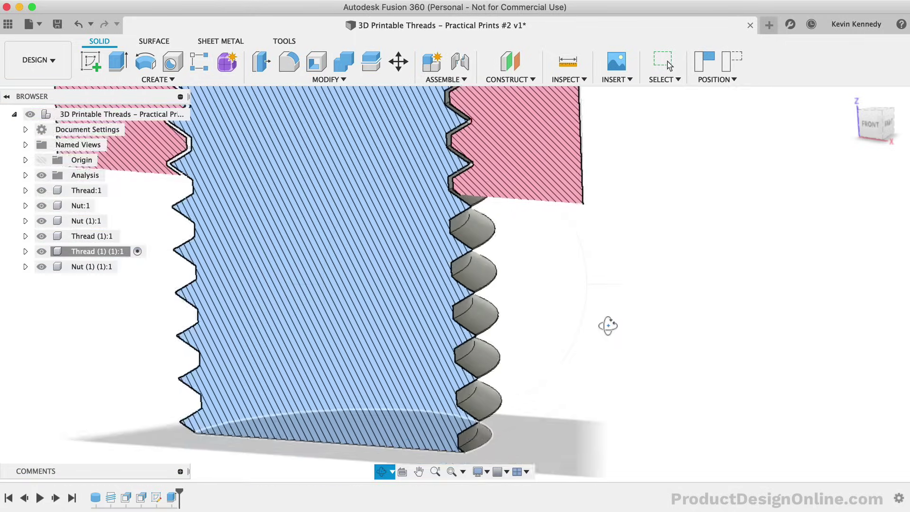
pyautogui.press('Escape')
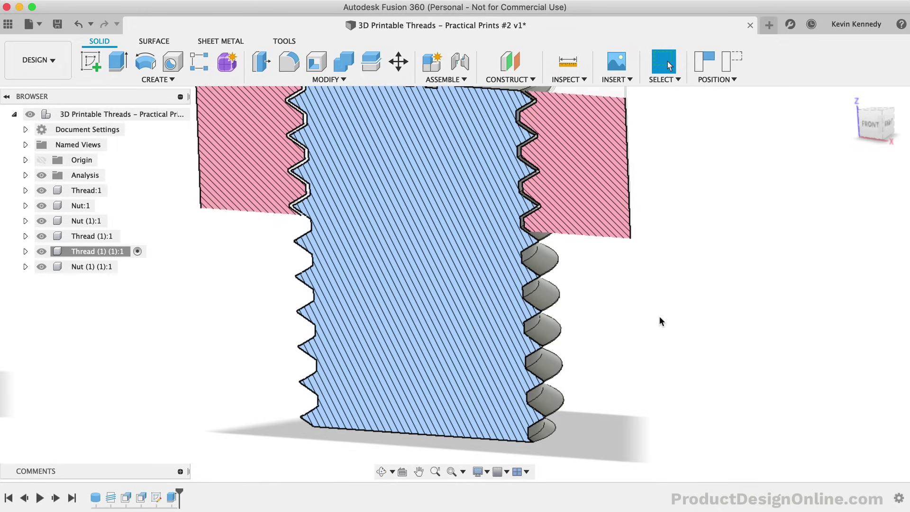
pyautogui.scroll(5, 660, 320)
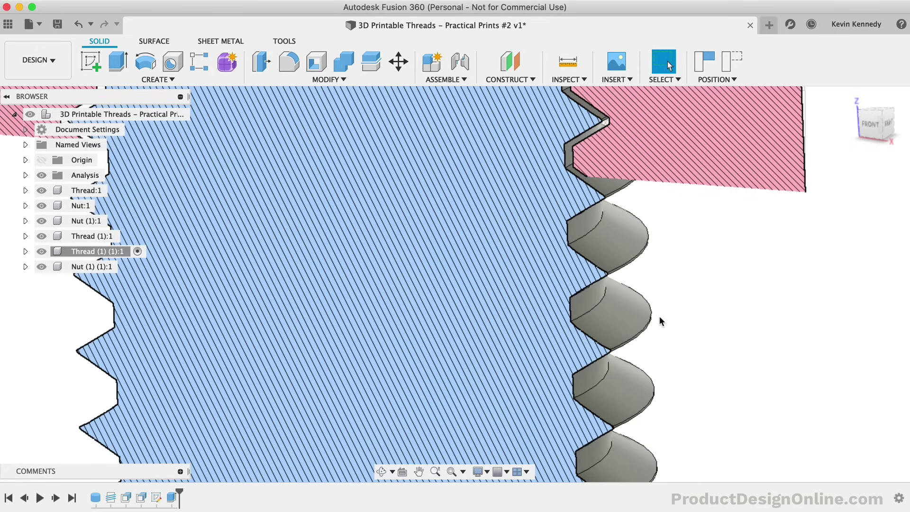
pyautogui.scroll(5, 660, 321)
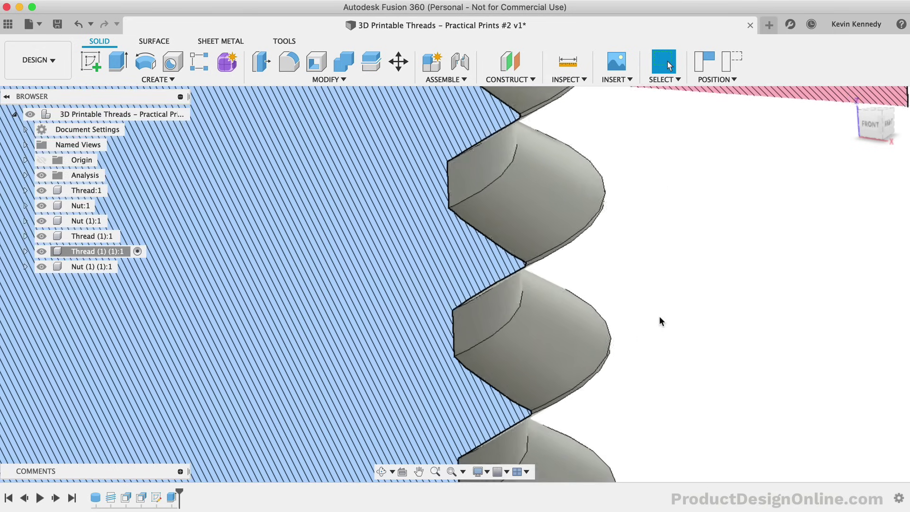
pyautogui.scroll(5, 660, 321)
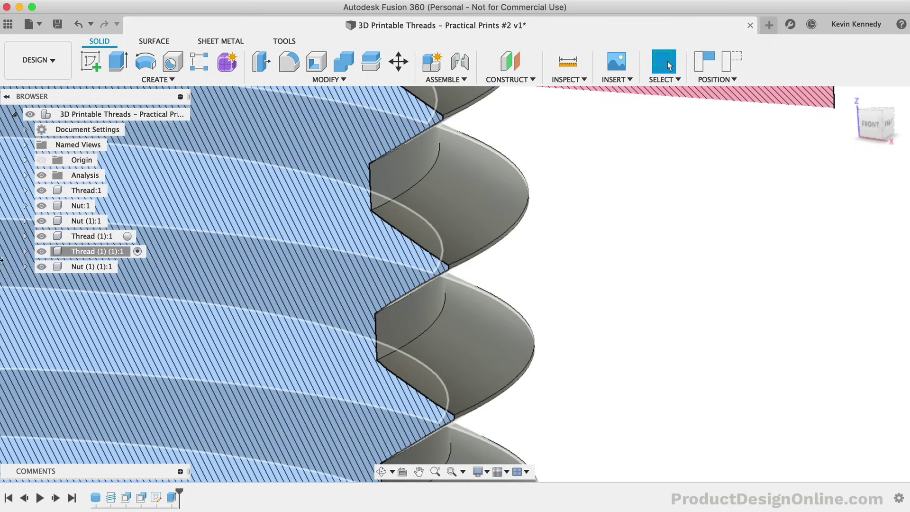
# Step: Hide Nut (1) (1):1 and zoom in on the sectioned third thread
pyautogui.click(40, 267)
pyautogui.scroll(-5, 536, 335)
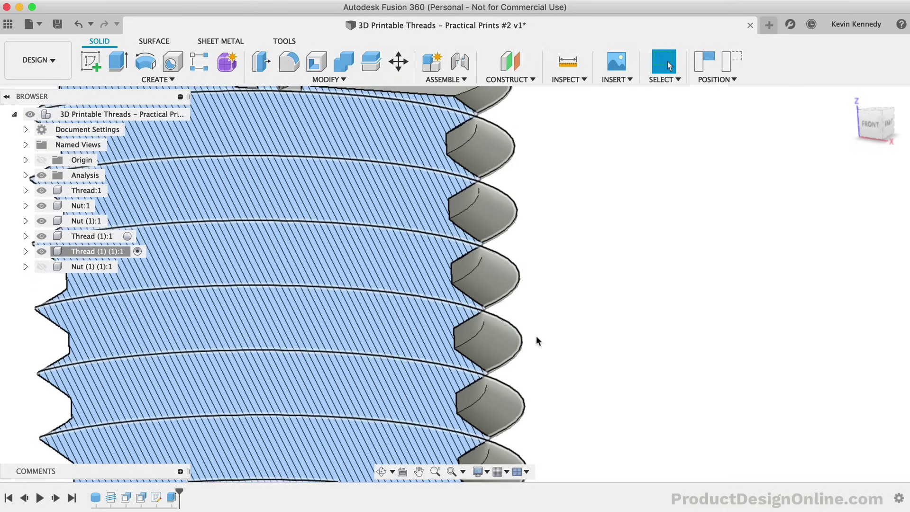
pyautogui.scroll(5, 530, 327)
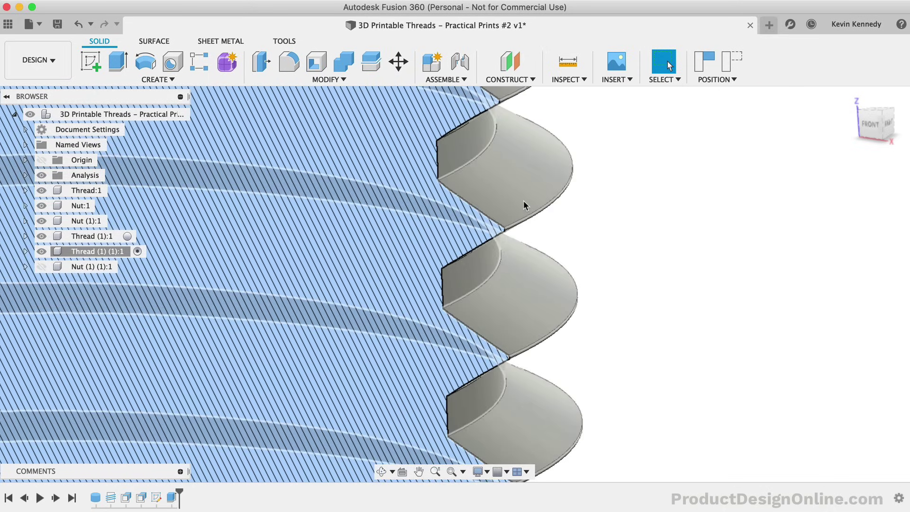
pyautogui.scroll(10, 528, 220)
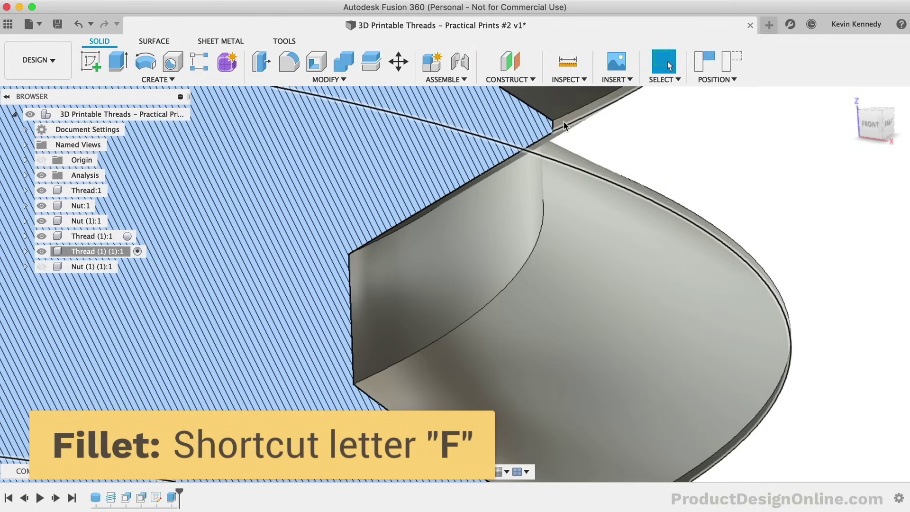
# Step: Try a 0.05 mm fillet on a helical thread tooth face, then cancel it
pyautogui.click(564, 124)
pyautogui.scroll(-5, 564, 124)
pyautogui.press('f')
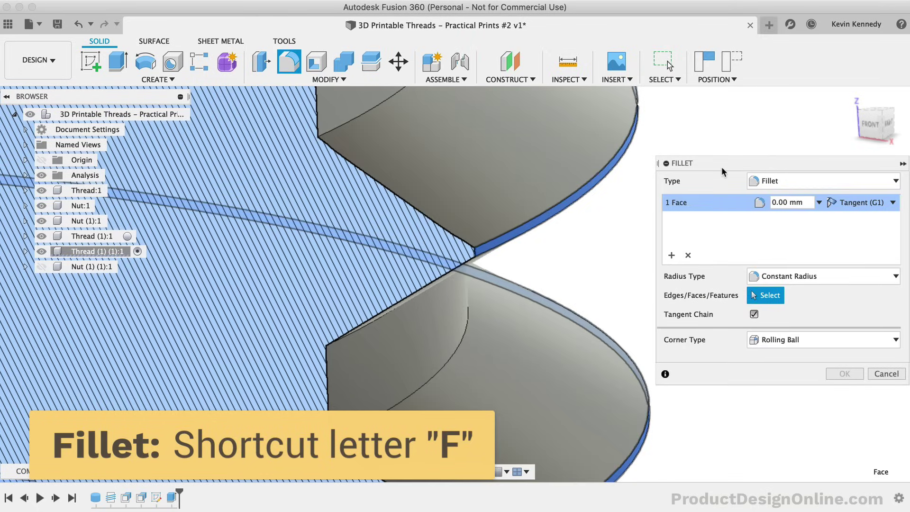
pyautogui.write('0.05')
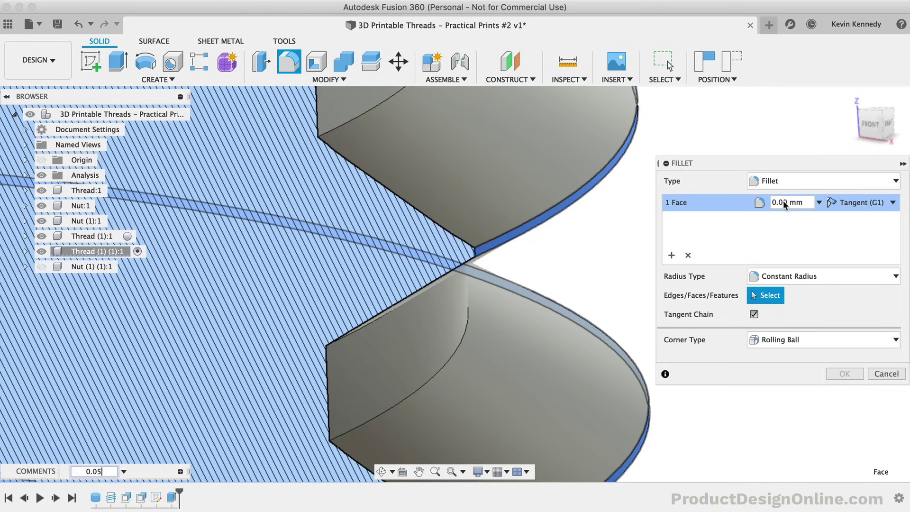
pyautogui.press('Return')
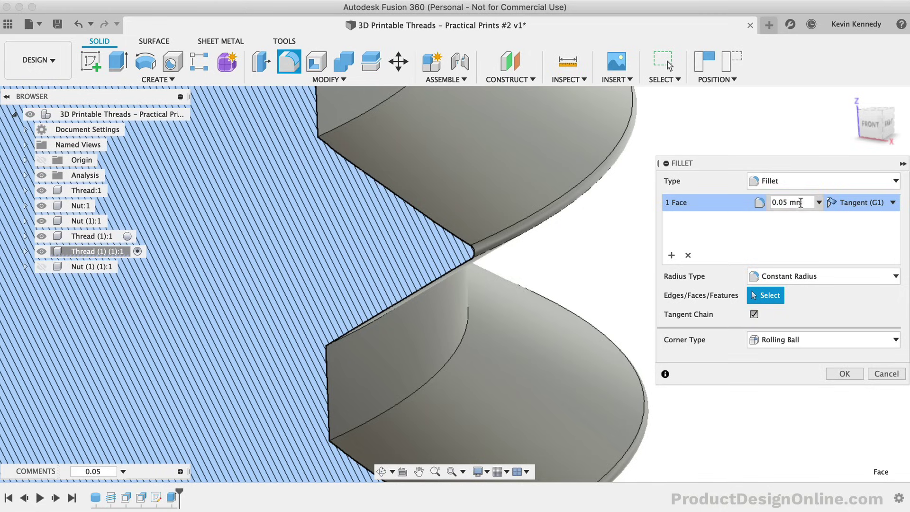
pyautogui.click(777, 202)
pyautogui.press('BackSpace')
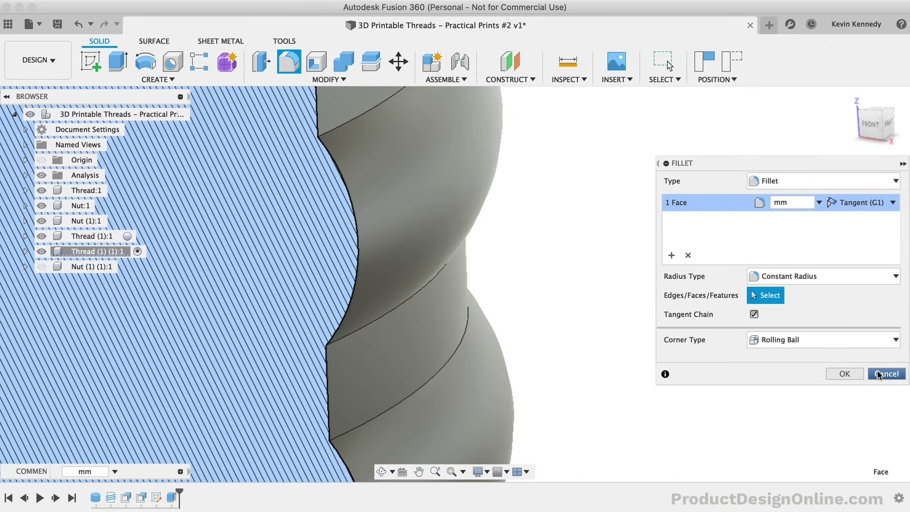
pyautogui.click(877, 374)
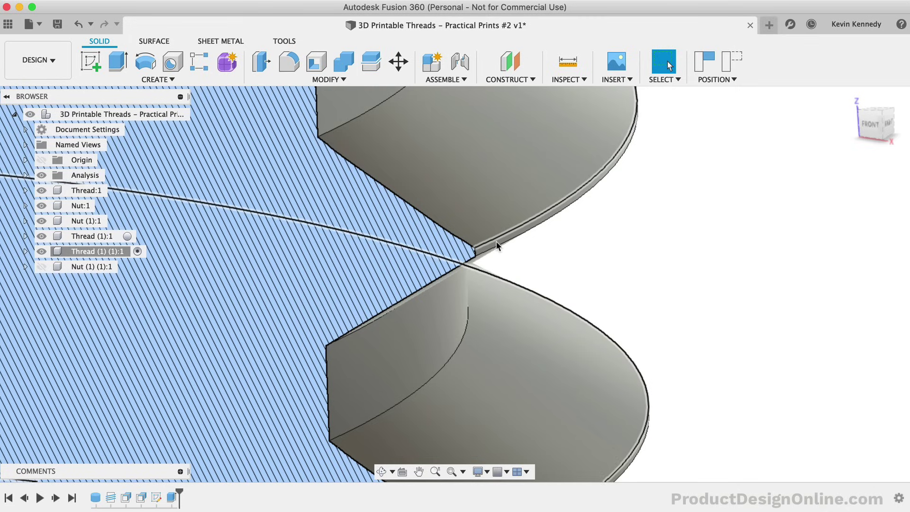
pyautogui.scroll(4, 497, 244)
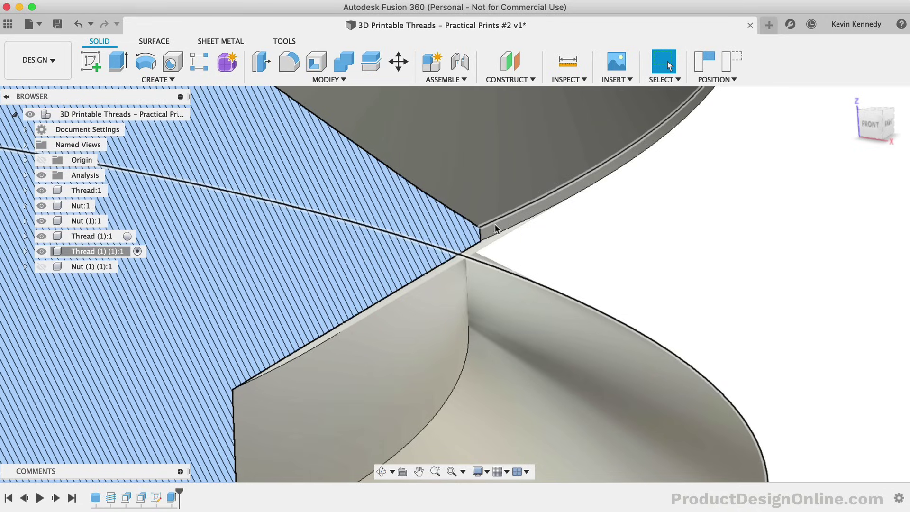
# Step: Offset the third bolt's helical thread face by -0.1 mm
pyautogui.click(496, 231)
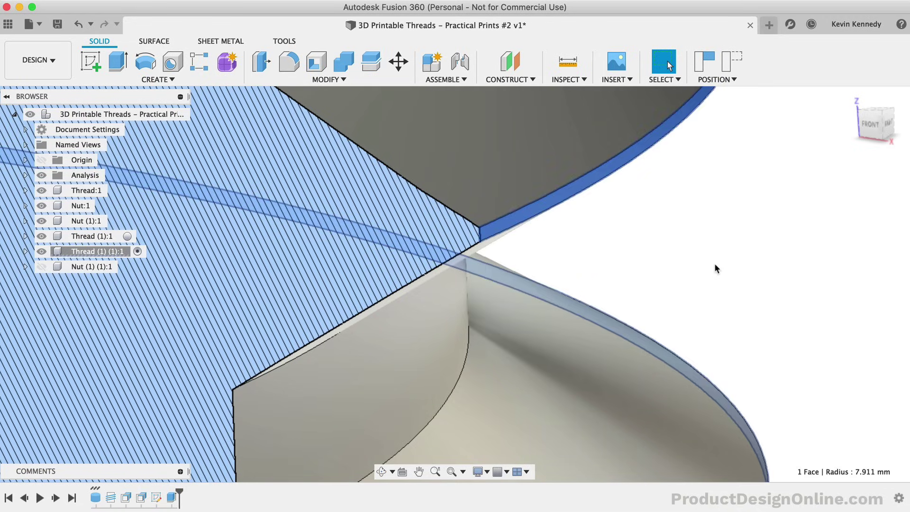
pyautogui.press('q')
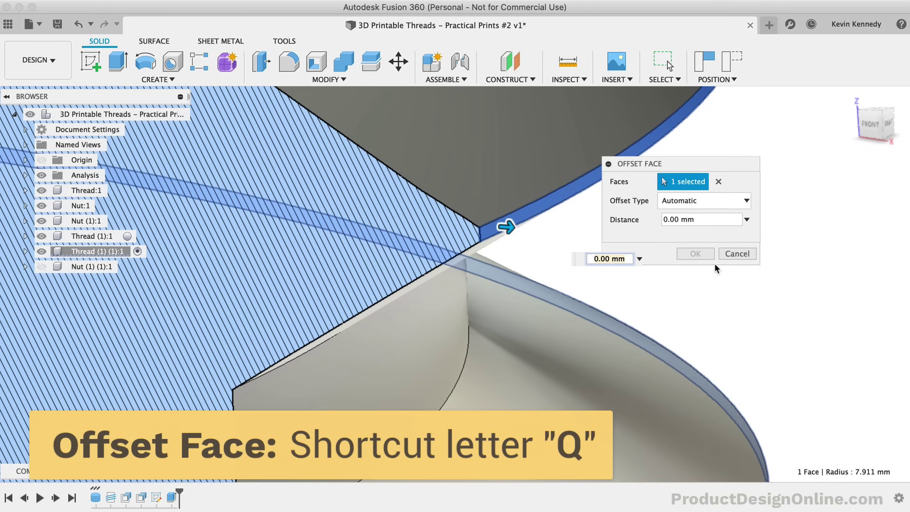
pyautogui.click(875, 125)
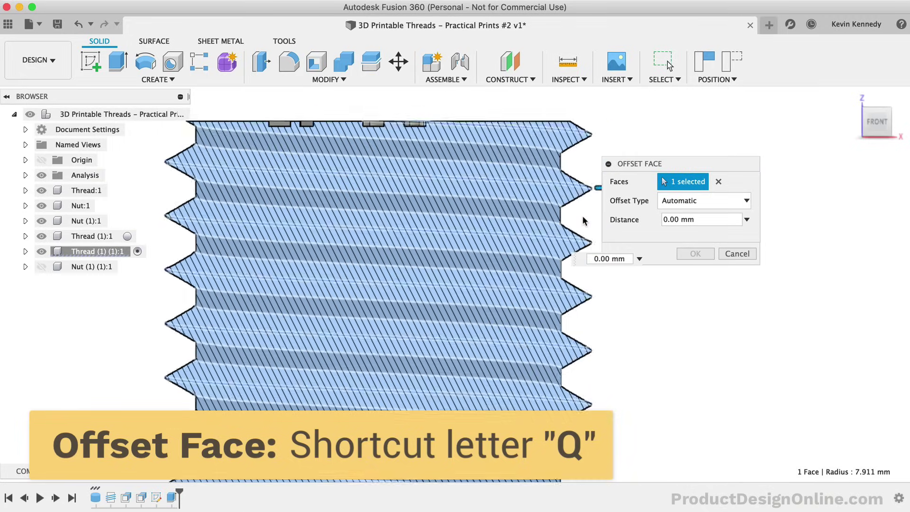
pyautogui.doubleClick(666, 219)
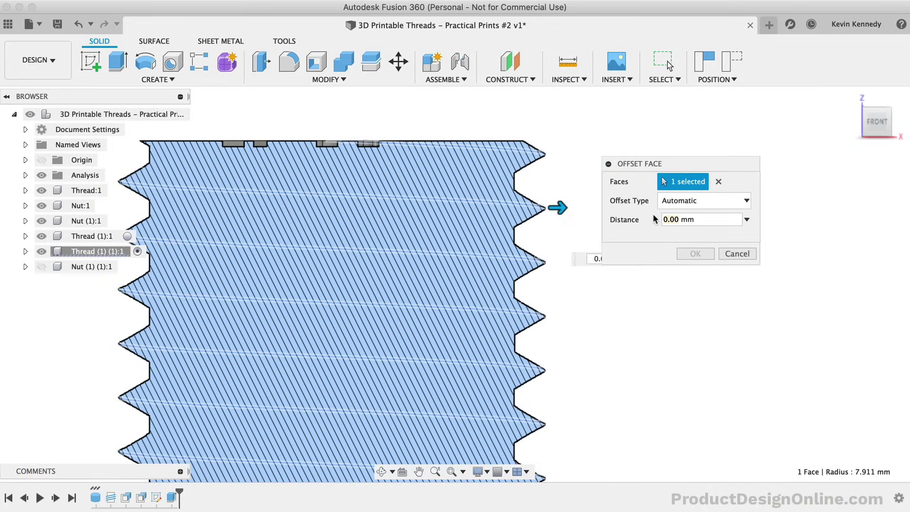
pyautogui.write('-.1')
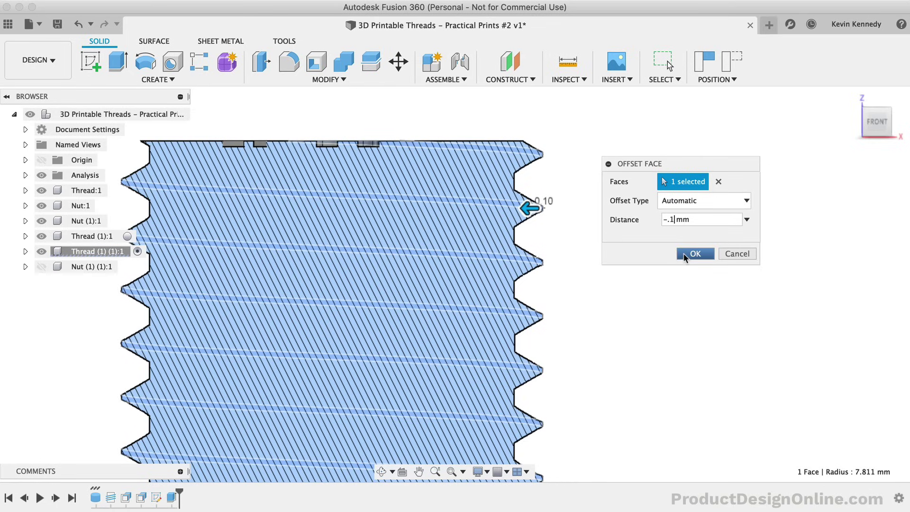
pyautogui.click(694, 253)
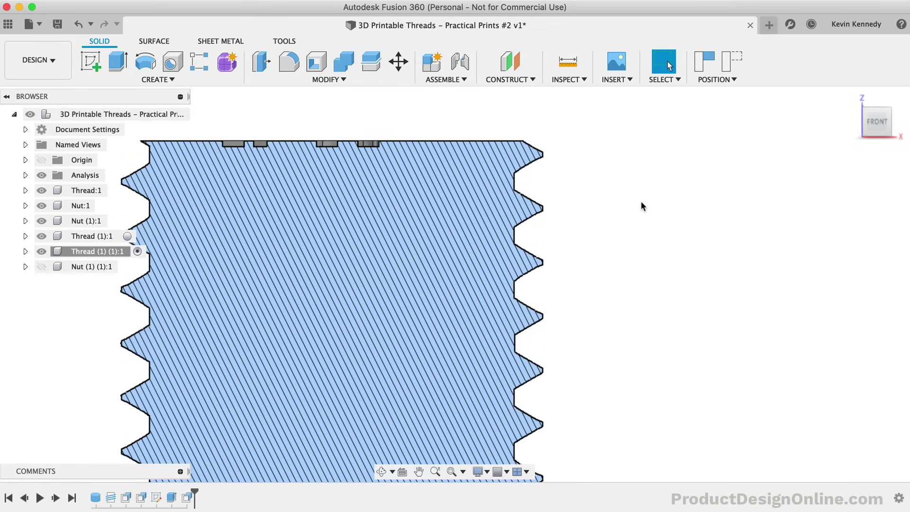
# Step: Round the copied bolt's helical thread tooth face with a 0.15 mm fillet
pyautogui.scroll(3, 641, 207)
pyautogui.keyDown('shift'); pyautogui.moveTo(639, 197); pyautogui.dragTo(471, 361, button='middle'); pyautogui.keyUp('shift')
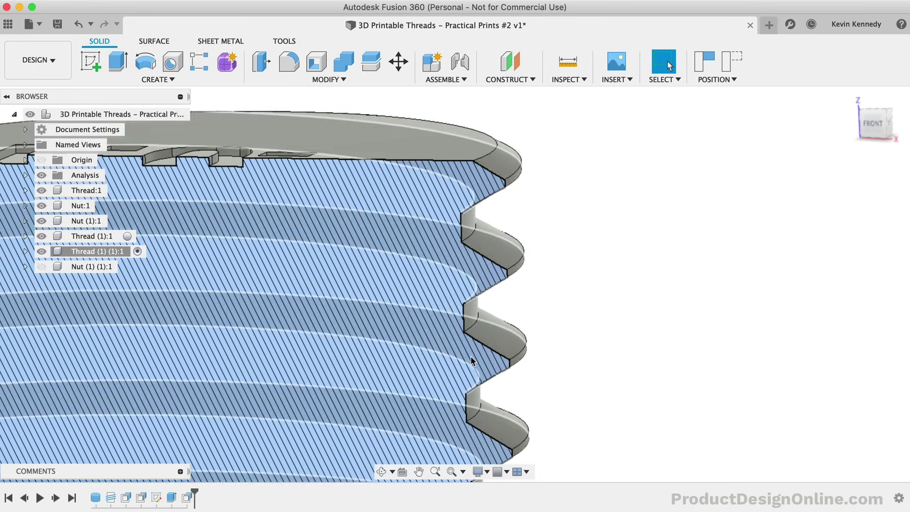
pyautogui.scroll(3, 561, 264)
pyautogui.click(555, 265)
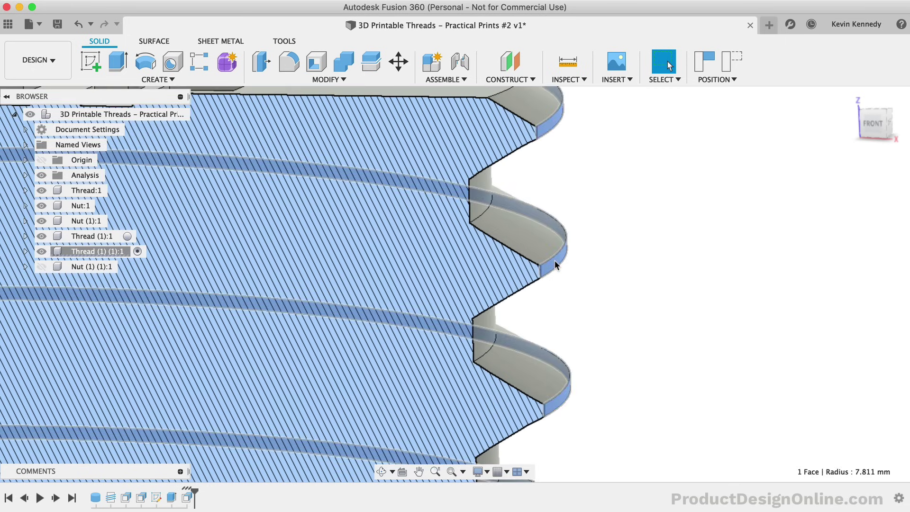
pyautogui.press('f')
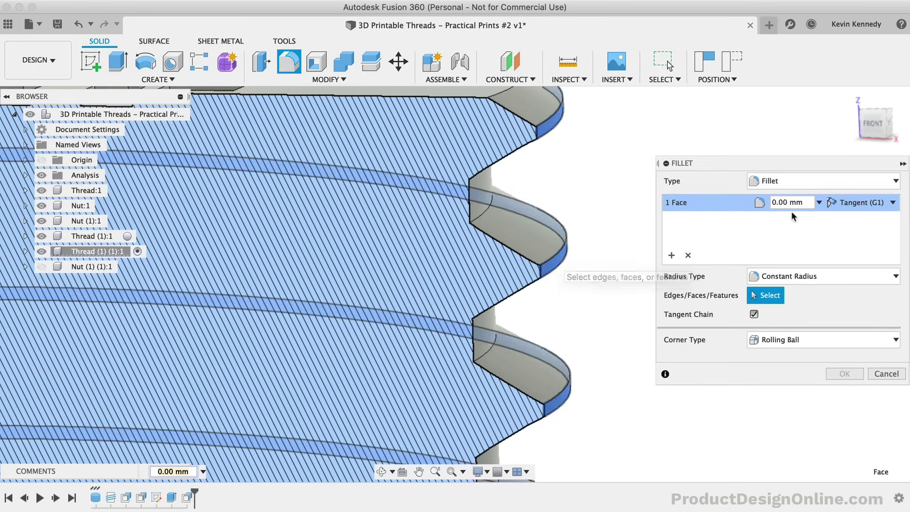
pyautogui.click(781, 202)
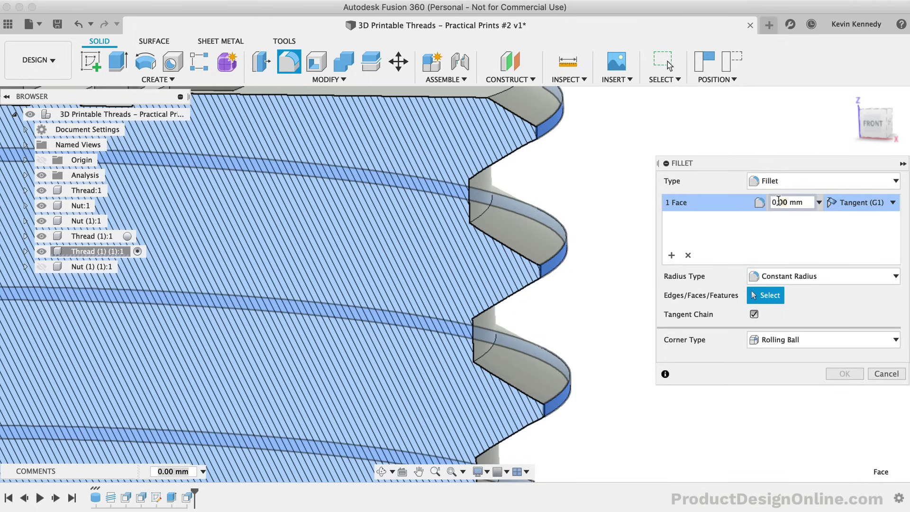
pyautogui.write('0.14')
pyautogui.press('BackSpace')
pyautogui.write('5')
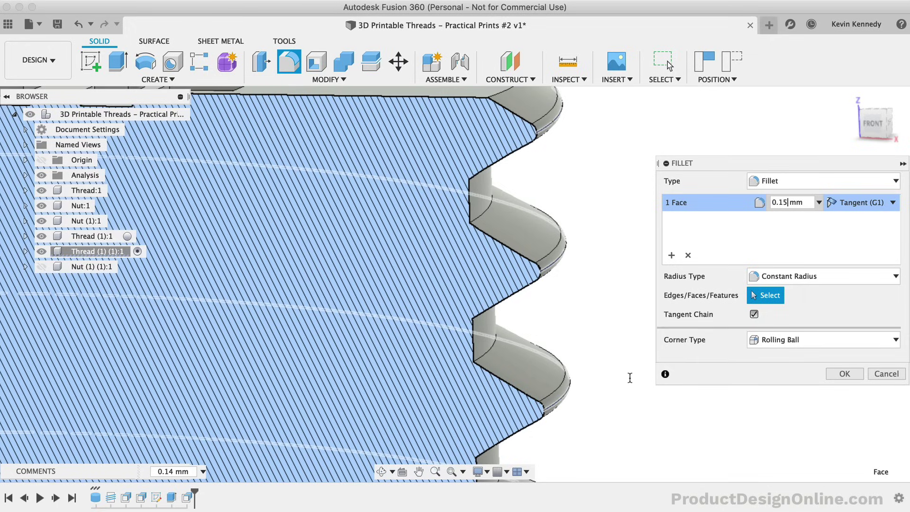
pyautogui.click(841, 374)
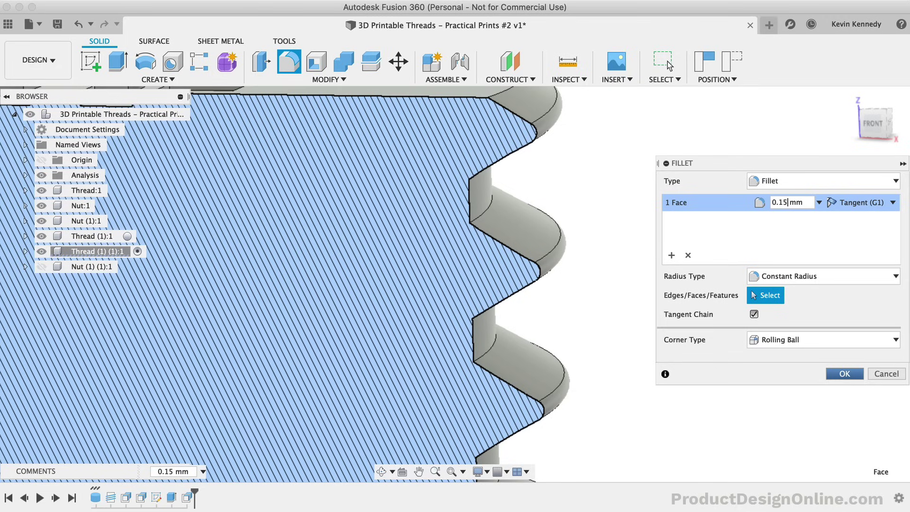
pyautogui.click(844, 374)
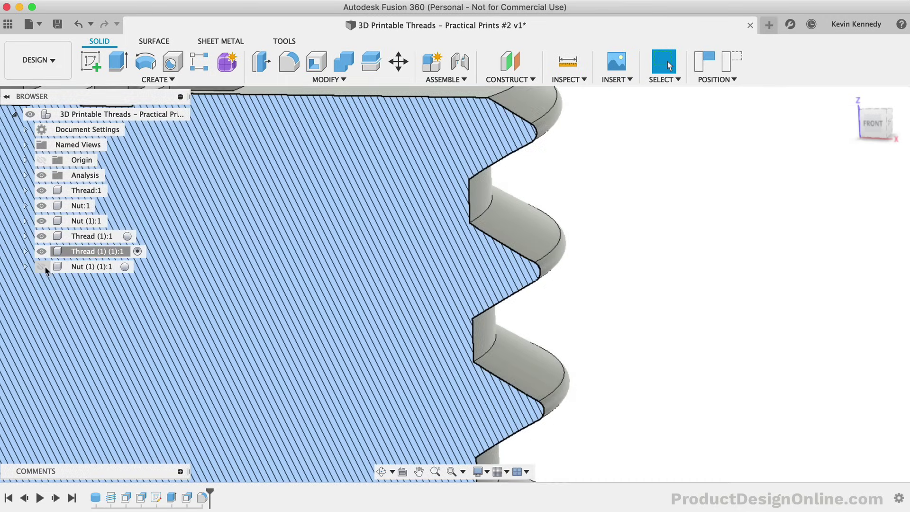
# Step: Show and activate the copied nut Nut (1) (1):1, hide Thread (1) (1):1, and view from the front
pyautogui.click(42, 266)
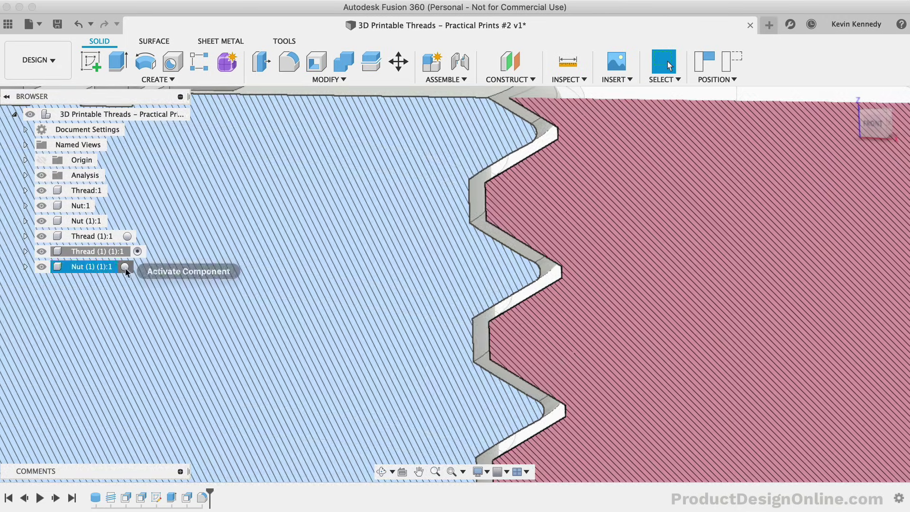
pyautogui.click(126, 267)
pyautogui.scroll(-5, 577, 290)
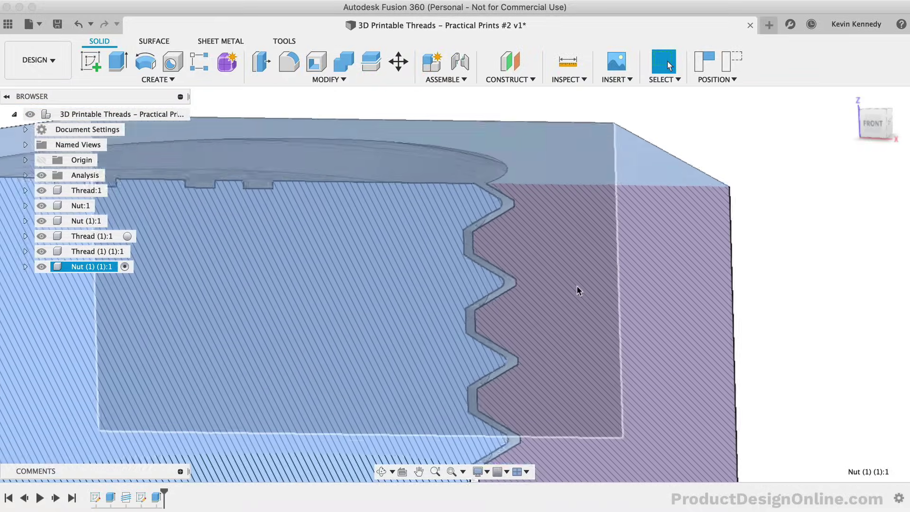
pyautogui.click(41, 251)
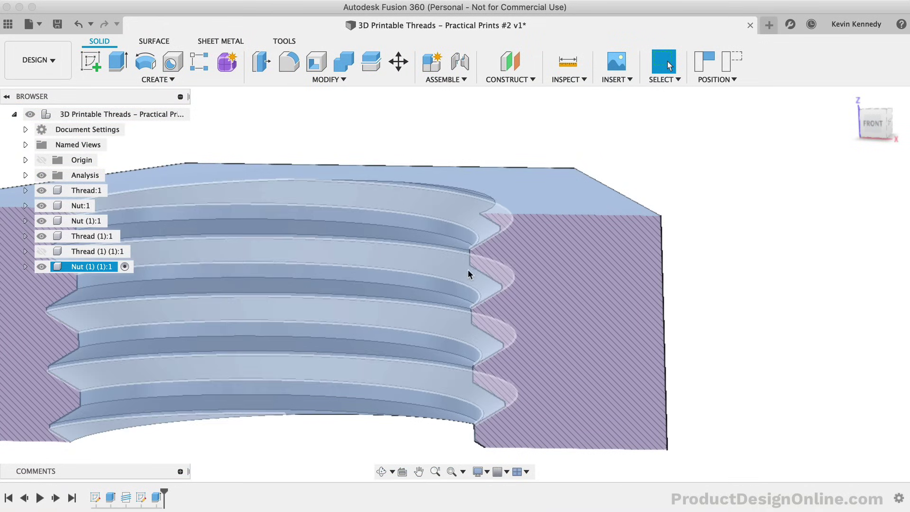
pyautogui.scroll(5, 508, 366)
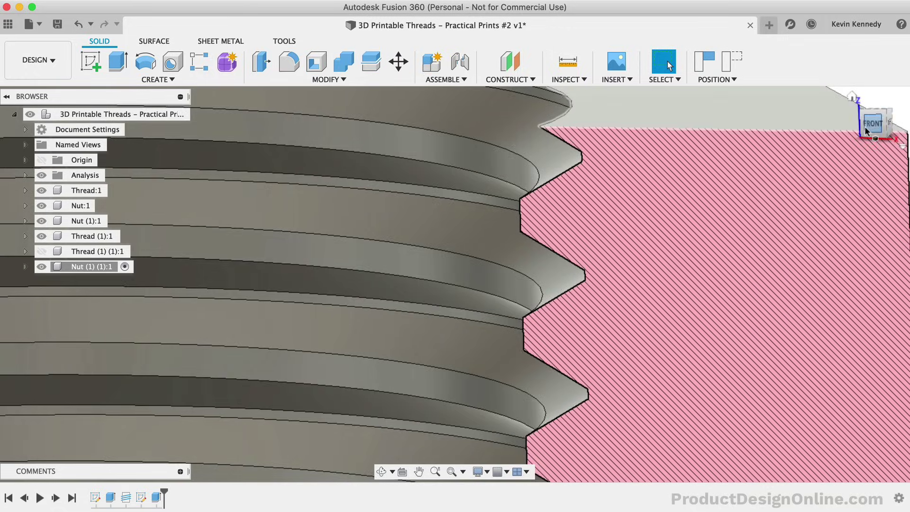
pyautogui.click(872, 123)
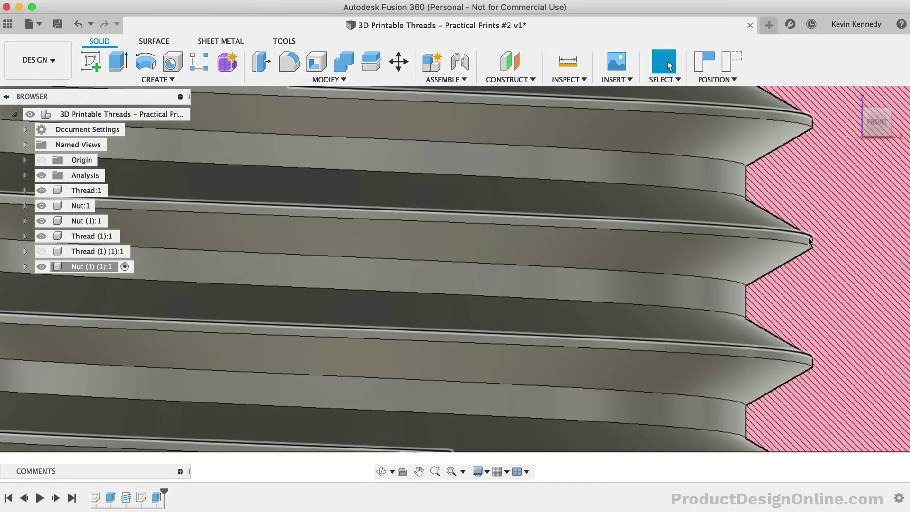
# Step: Fillet a thread face inside the copied nut with the same 0.15 mm radius
pyautogui.click(804, 242)
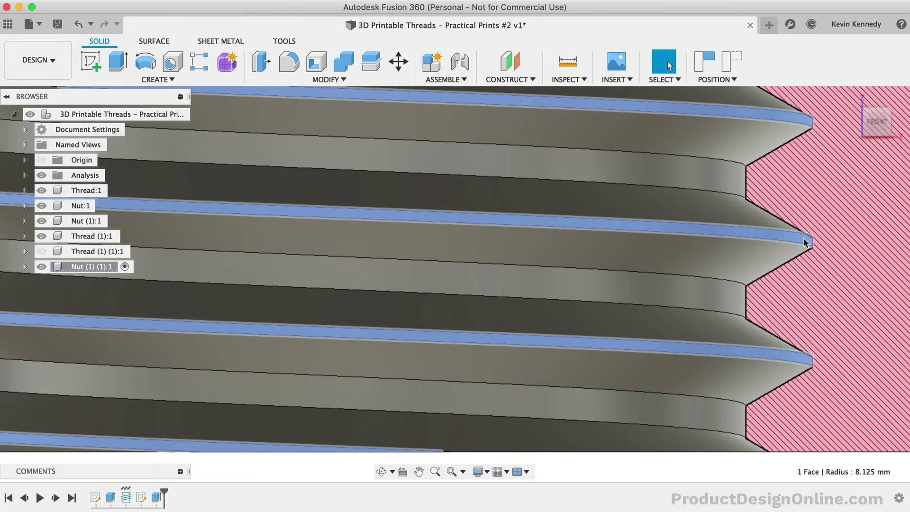
pyautogui.press('f')
pyautogui.click(787, 202)
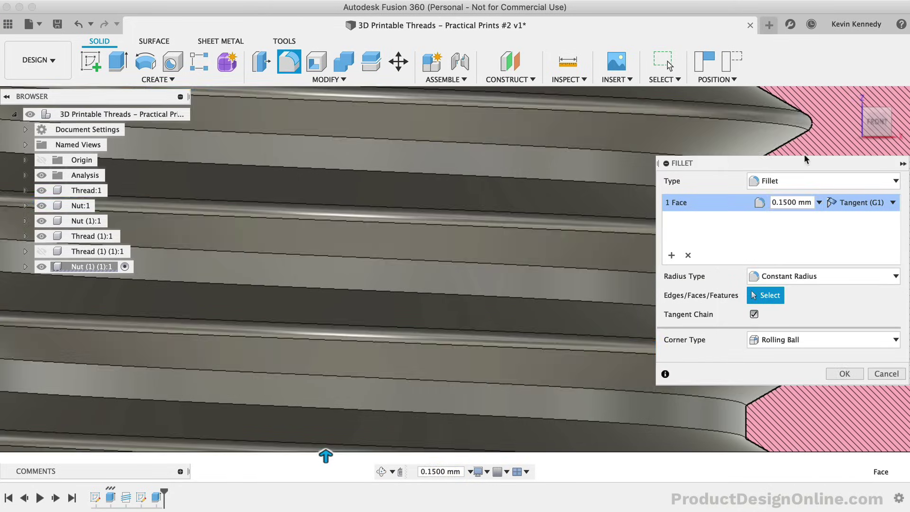
pyautogui.moveTo(805, 162); pyautogui.dragTo(363, 159)
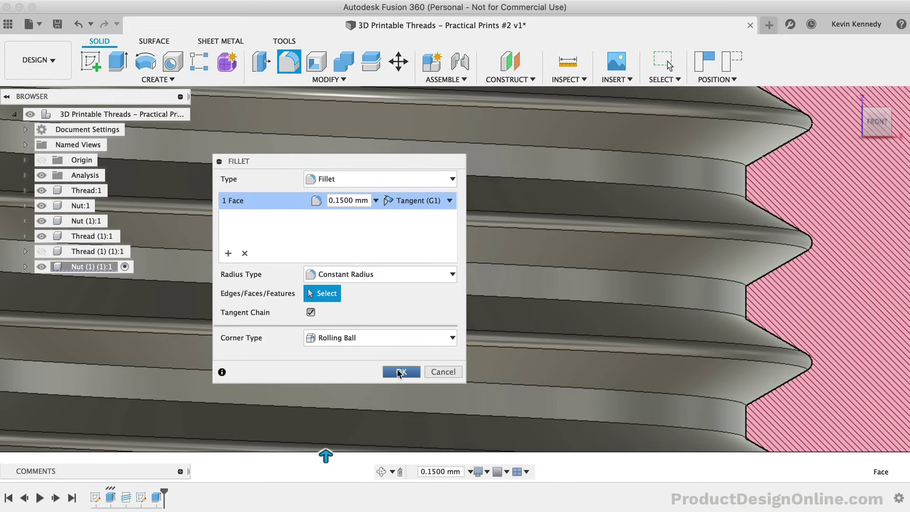
pyautogui.click(401, 372)
# Step: Fit the nut in an angled view and hide the section analysis to see the whole nut
pyautogui.press('F6')
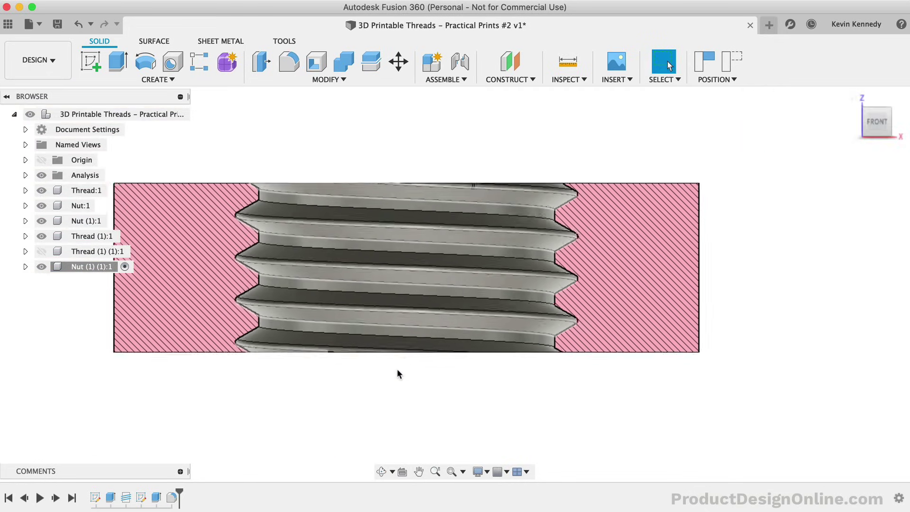
pyautogui.click(890, 111)
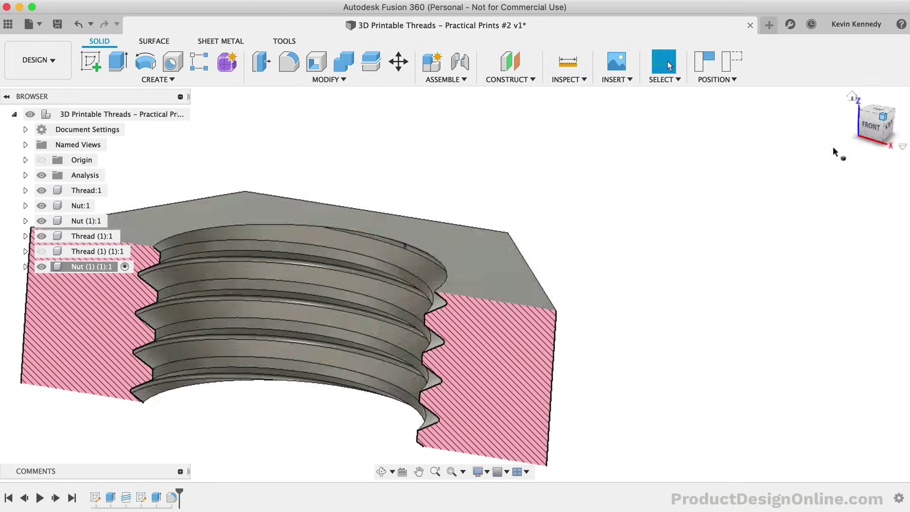
pyautogui.scroll(5, 495, 284)
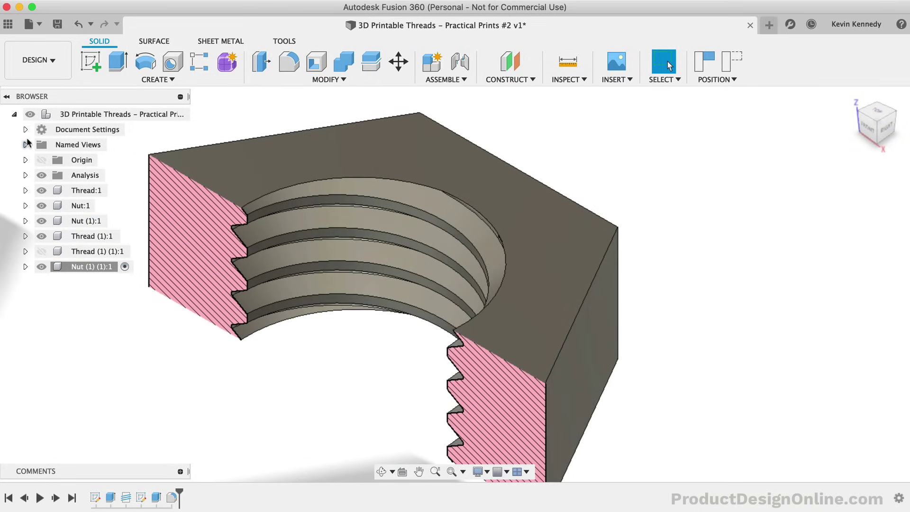
pyautogui.click(42, 175)
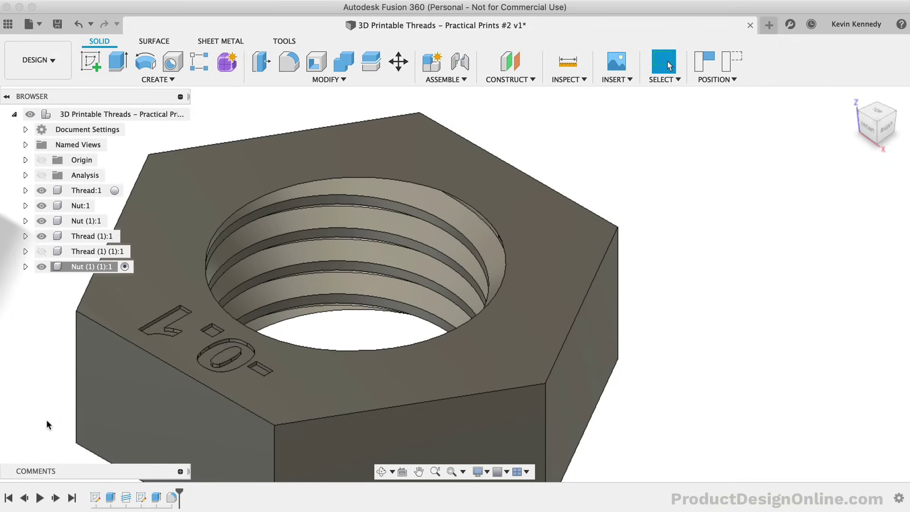
# Step: Edit the nut's Sketch2 lettering from -0.1 to -0.1F and finish the sketch
pyautogui.doubleClick(141, 497)
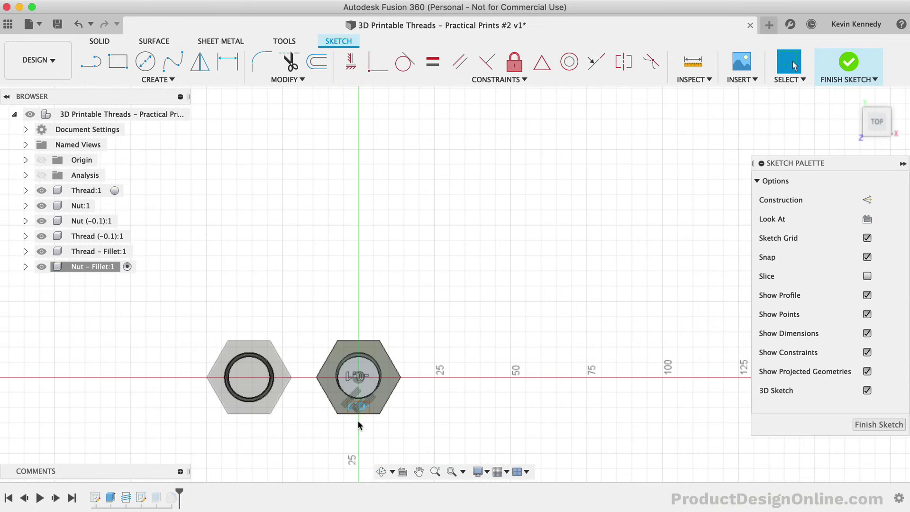
pyautogui.scroll(5, 358, 420)
pyautogui.moveTo(354, 425); pyautogui.dragTo(424, 367, button='middle')
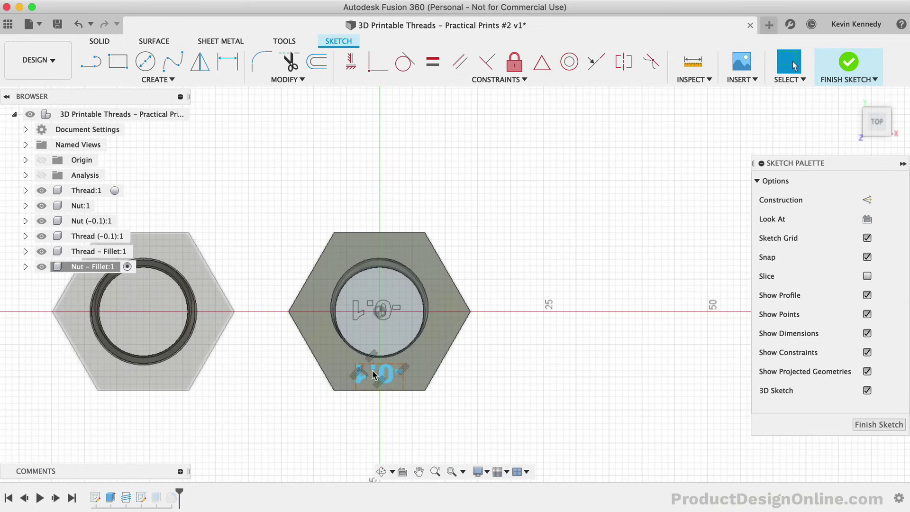
pyautogui.doubleClick(384, 376)
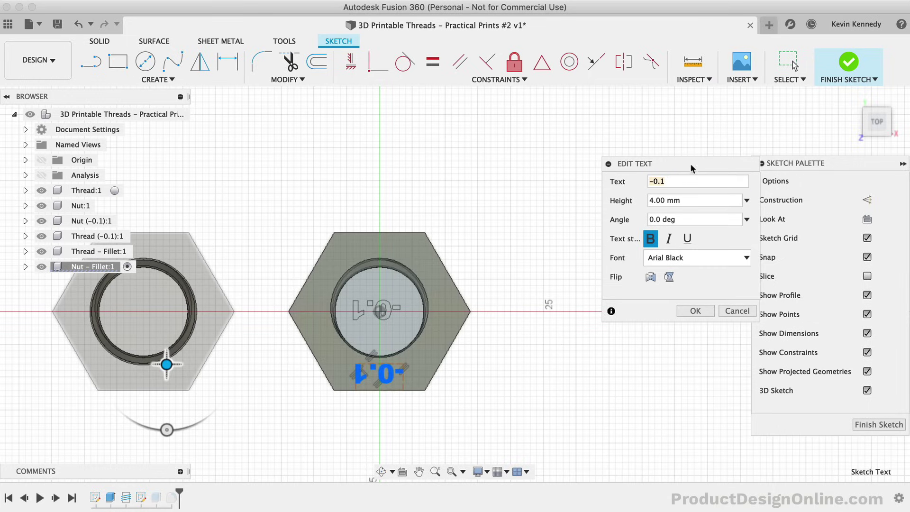
pyautogui.write('5')
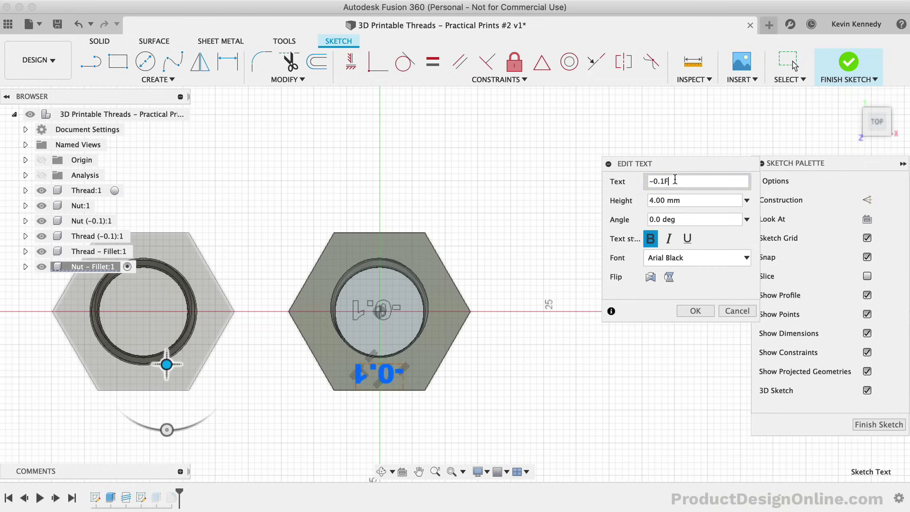
pyautogui.press('Return')
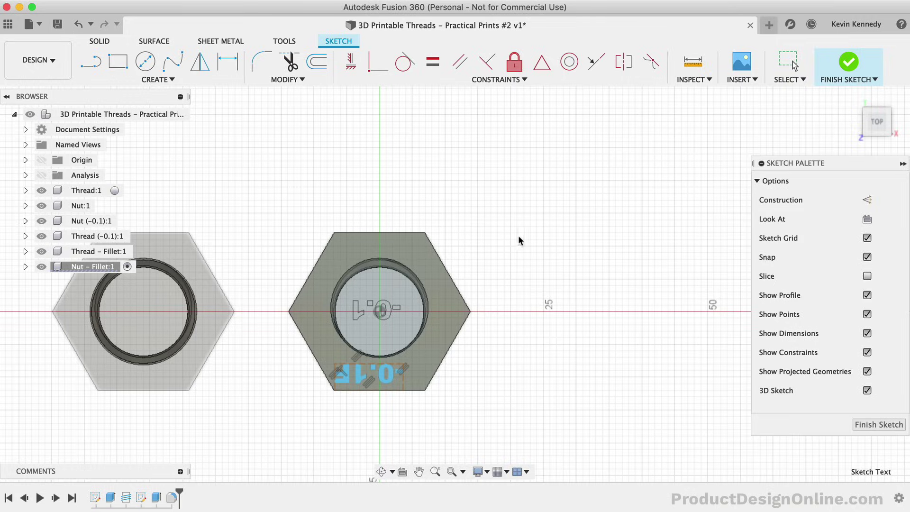
pyautogui.click(818, 69)
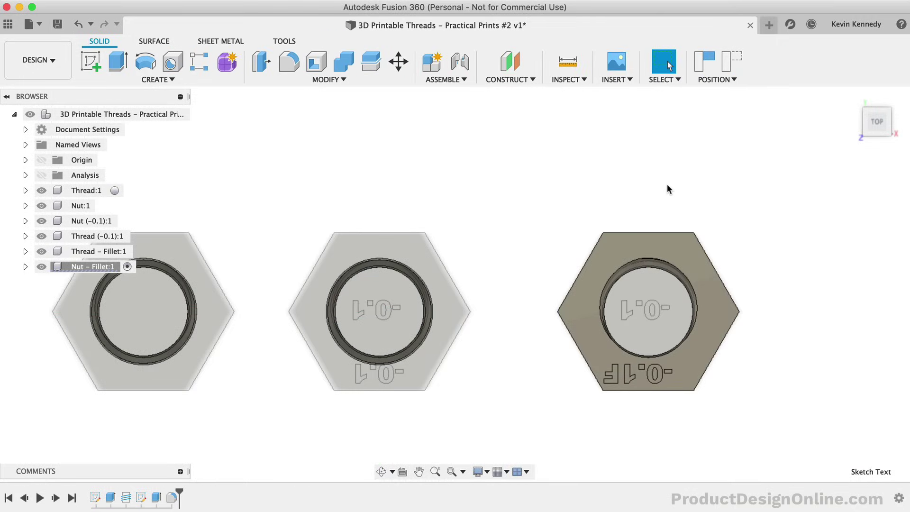
# Step: Activate Thread - Fillet:1 and change its bolt head lettering sketch from -0.1 to -0.1F
pyautogui.doubleClick(141, 496)
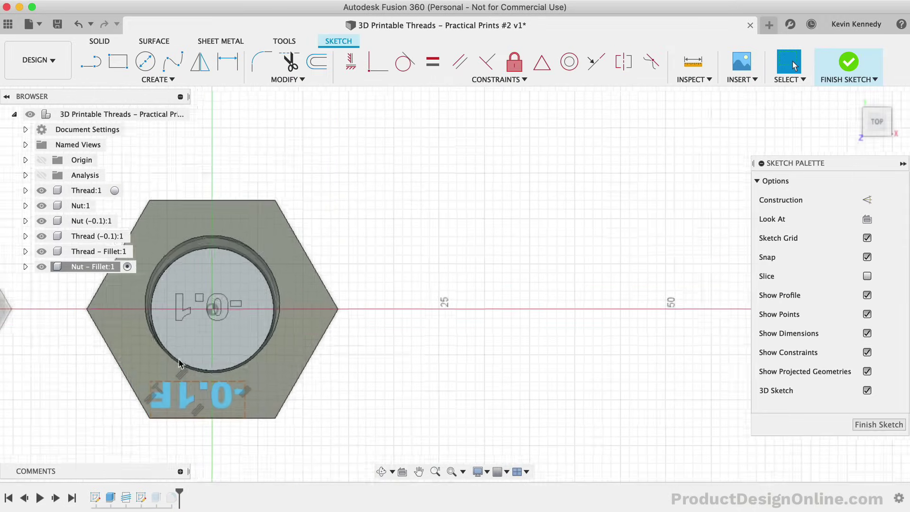
pyautogui.click(295, 379)
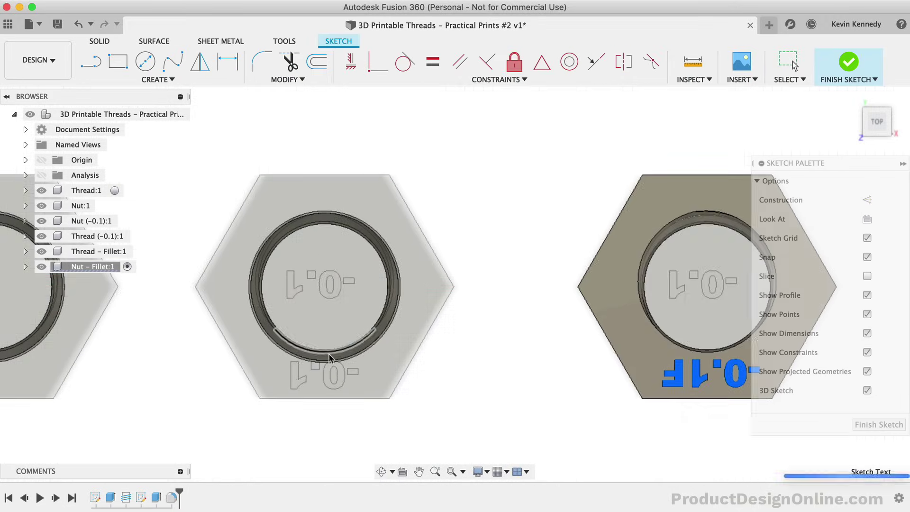
pyautogui.click(139, 251)
pyautogui.rightClick(156, 497)
pyautogui.click(204, 368)
pyautogui.doubleClick(229, 287)
pyautogui.write('F')
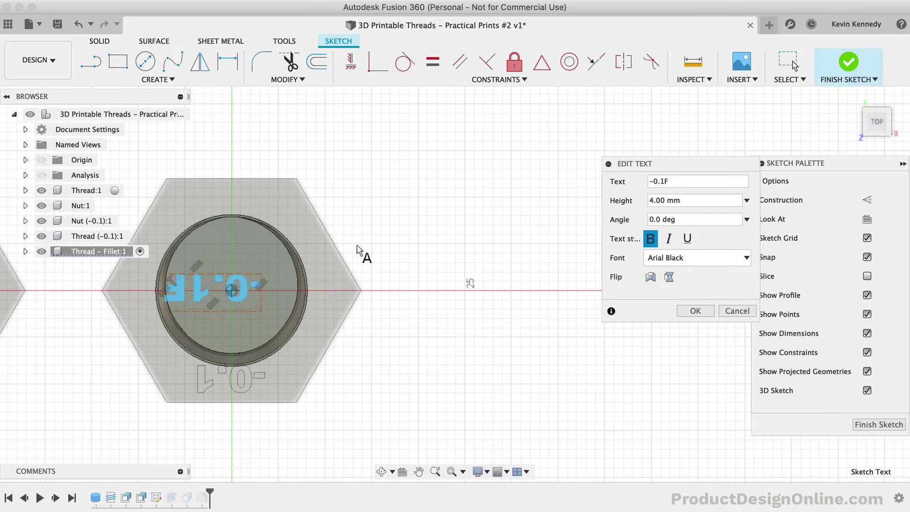
pyautogui.press('Return')
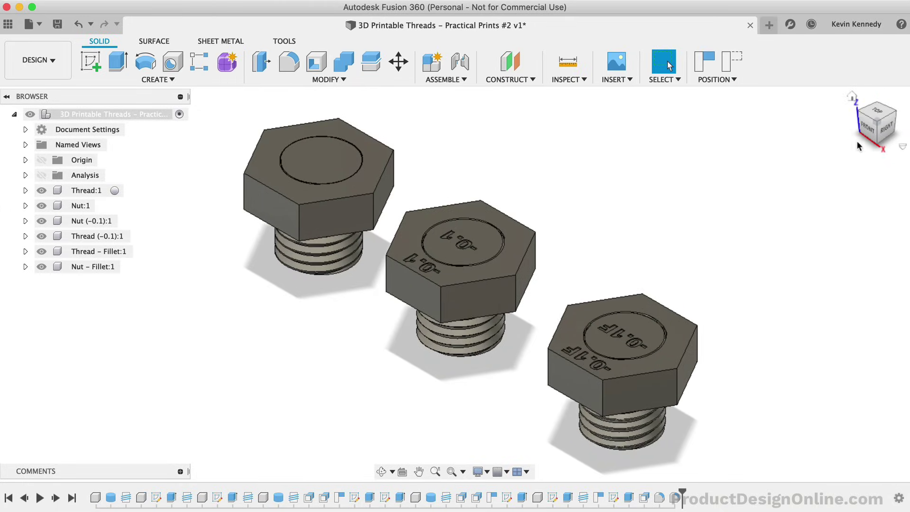
pyautogui.click(877, 136)
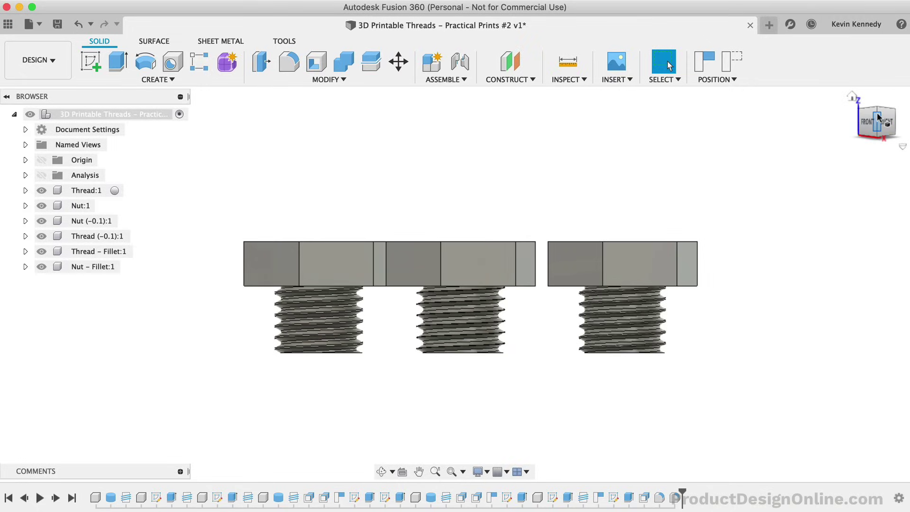
pyautogui.click(878, 109)
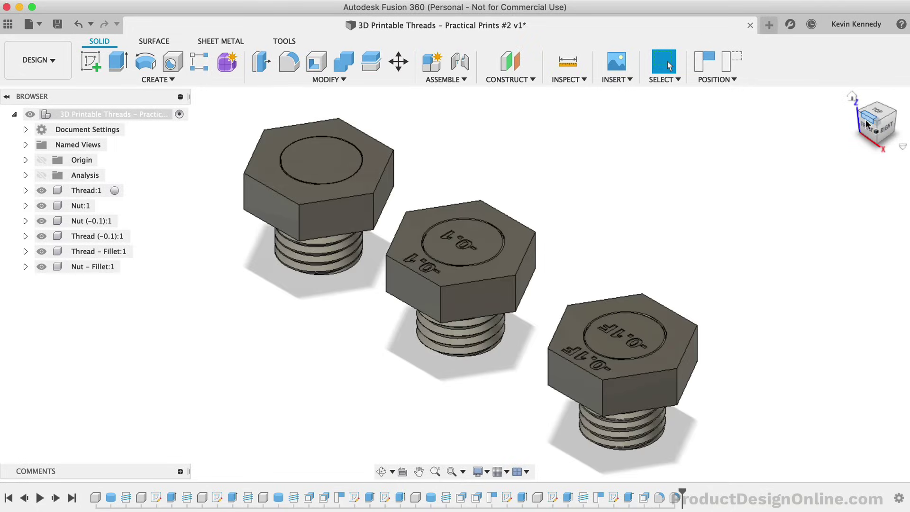
pyautogui.click(866, 124)
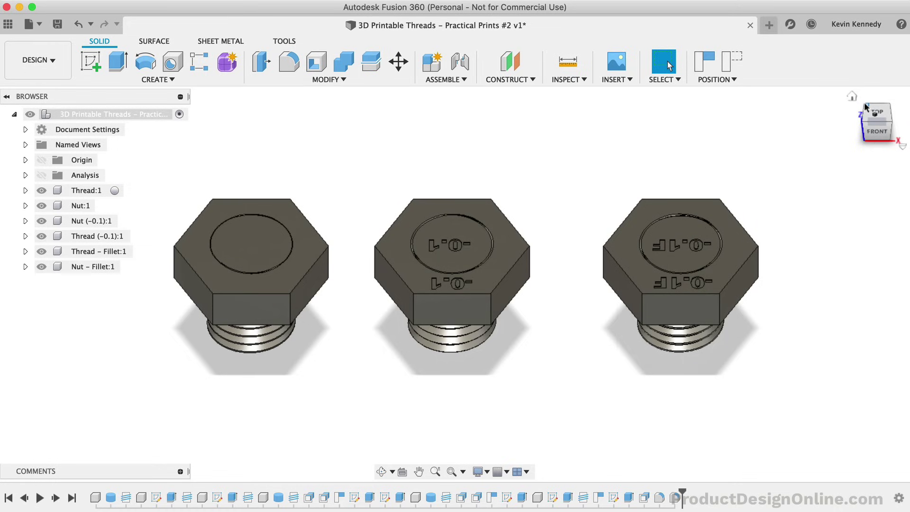
pyautogui.click(878, 108)
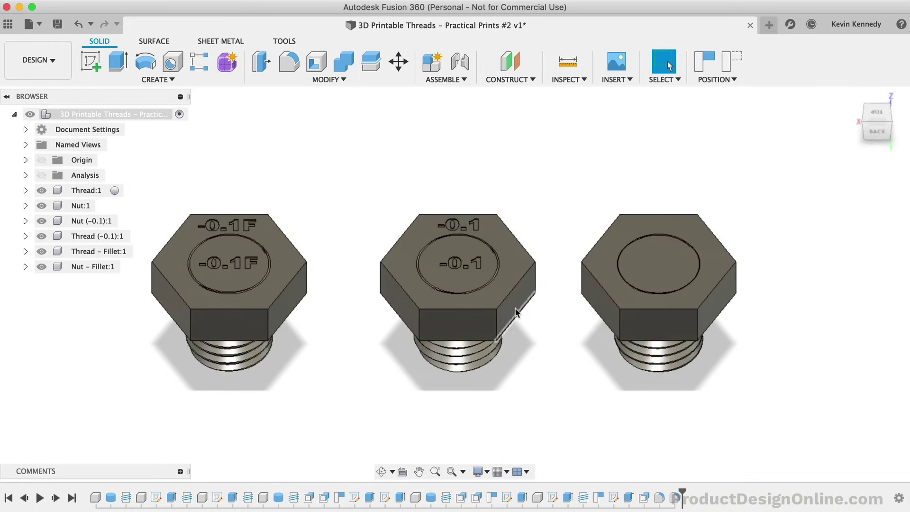